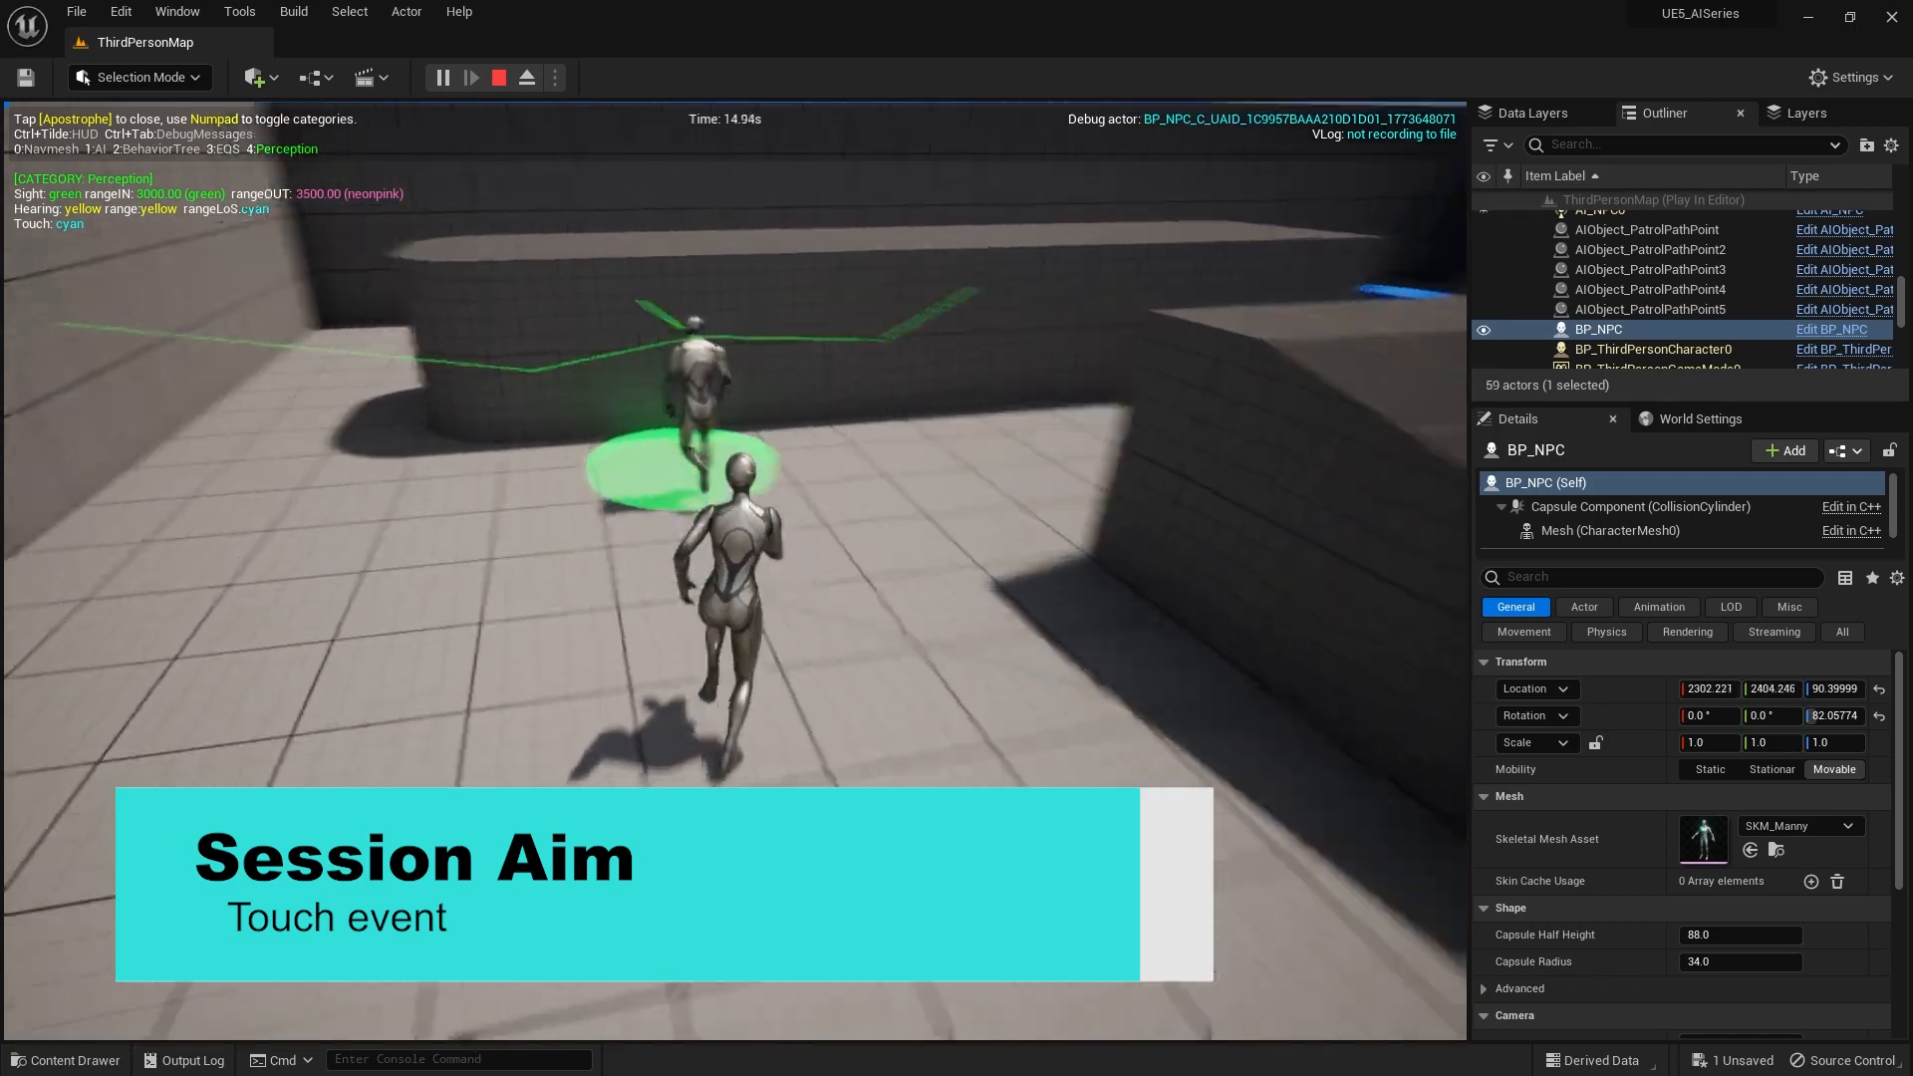
Run the player character up to and around the NPC during the touch-sense play test
key(w)
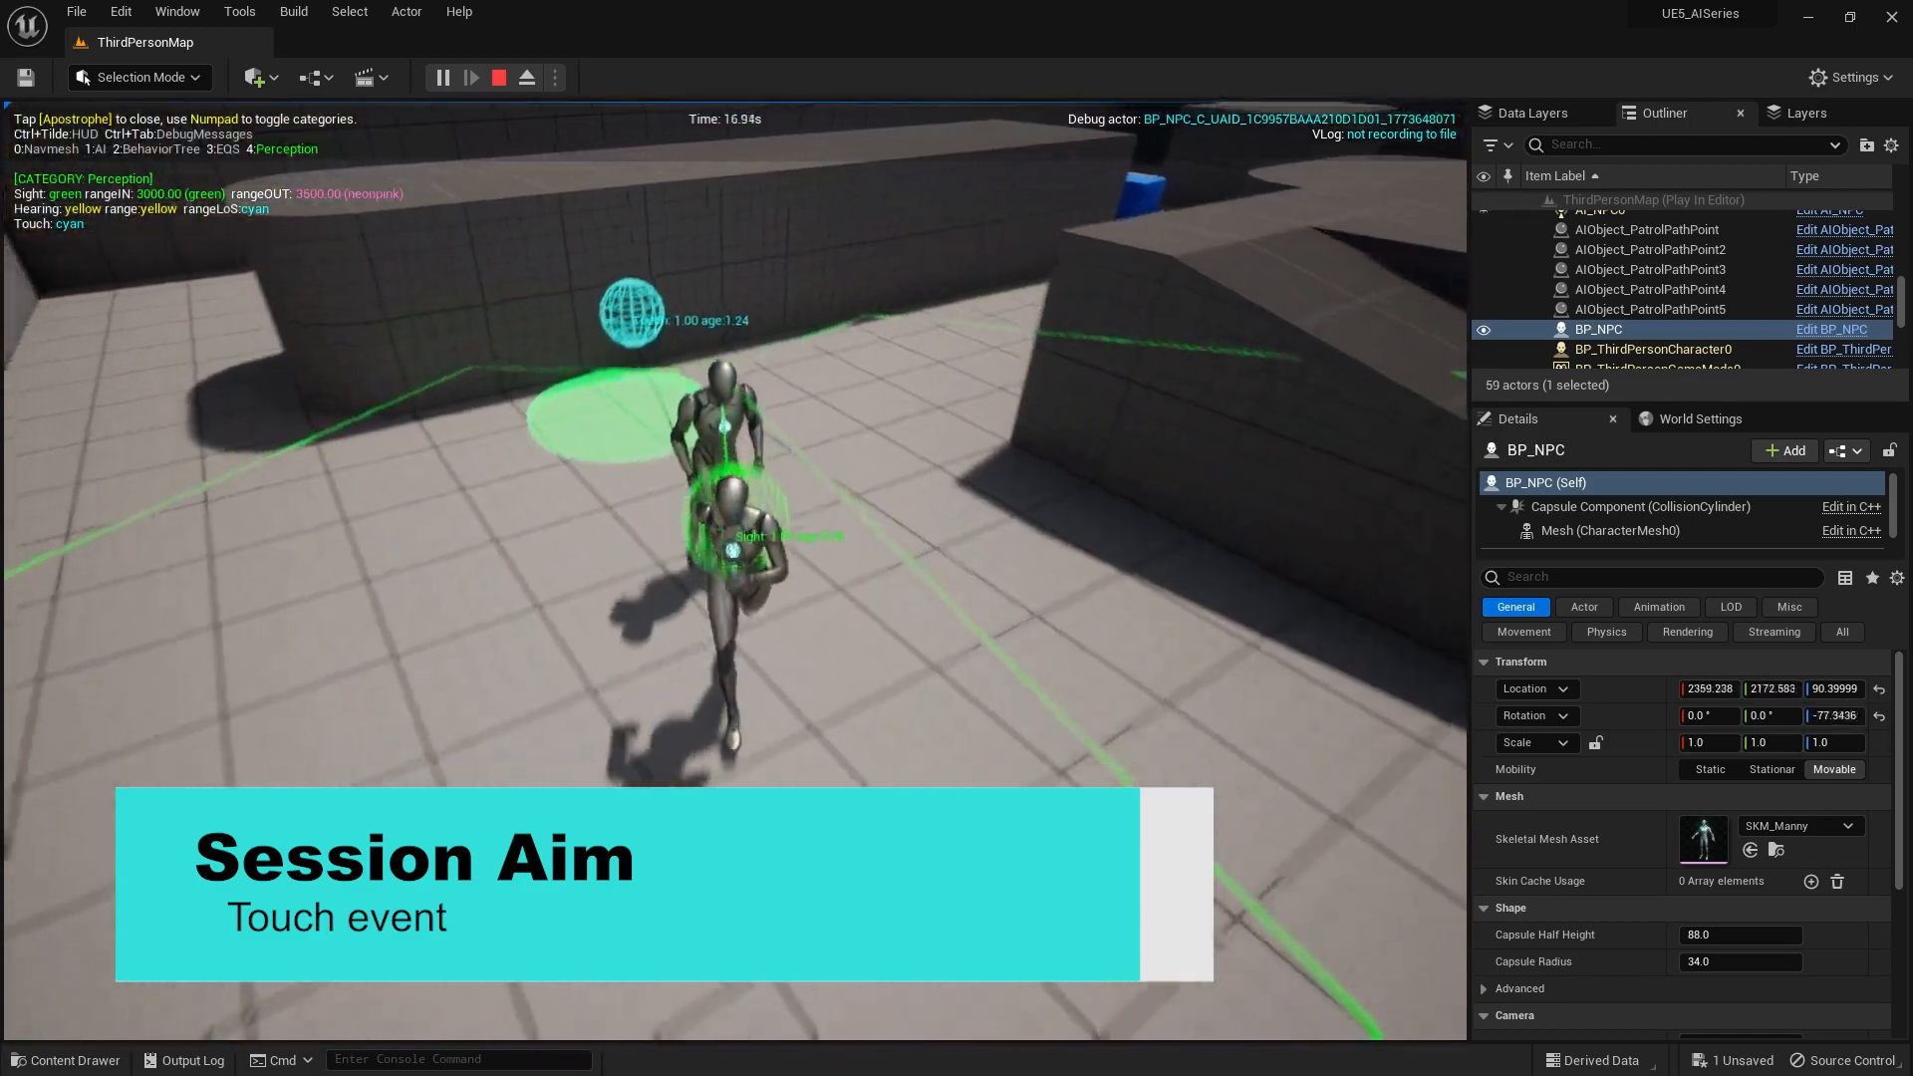
key(w)
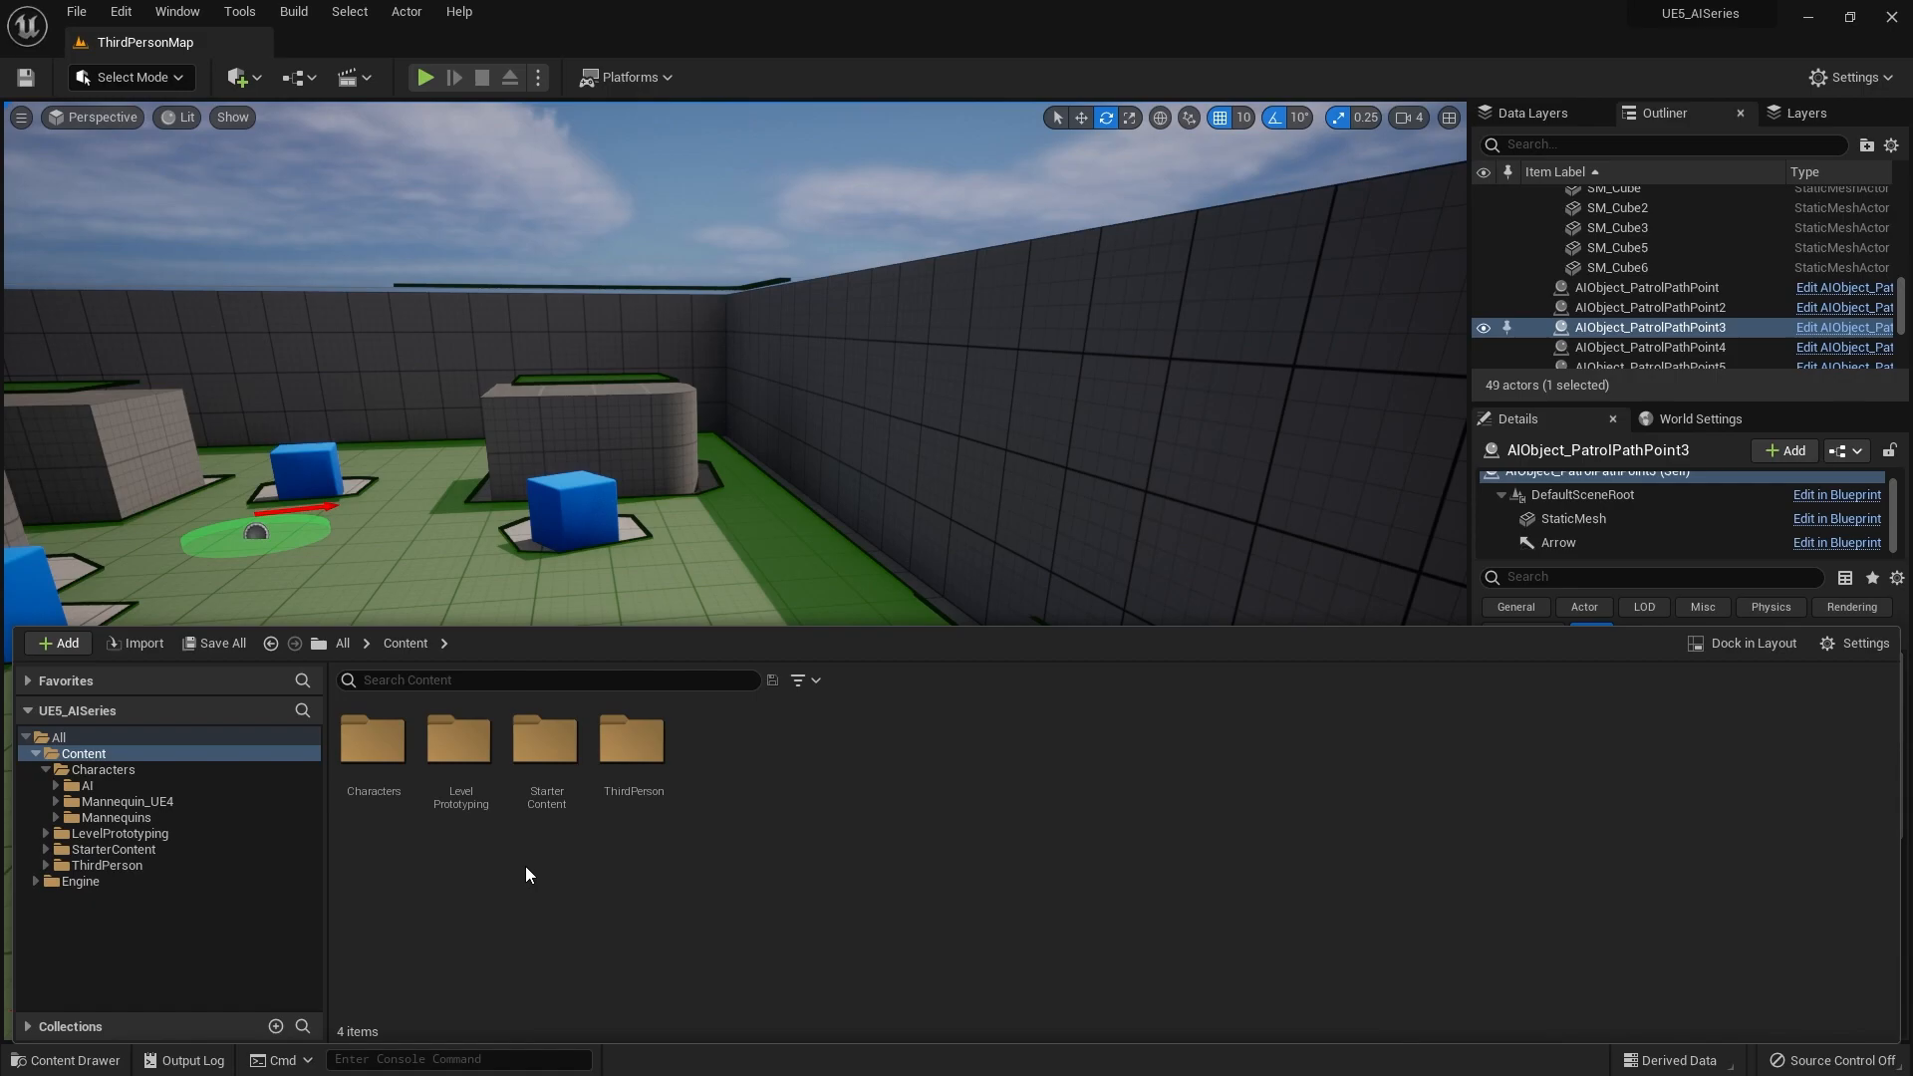
Fly the level view forward, back and to the right to overlook the scene
right_drag(622, 548, 717, 570)
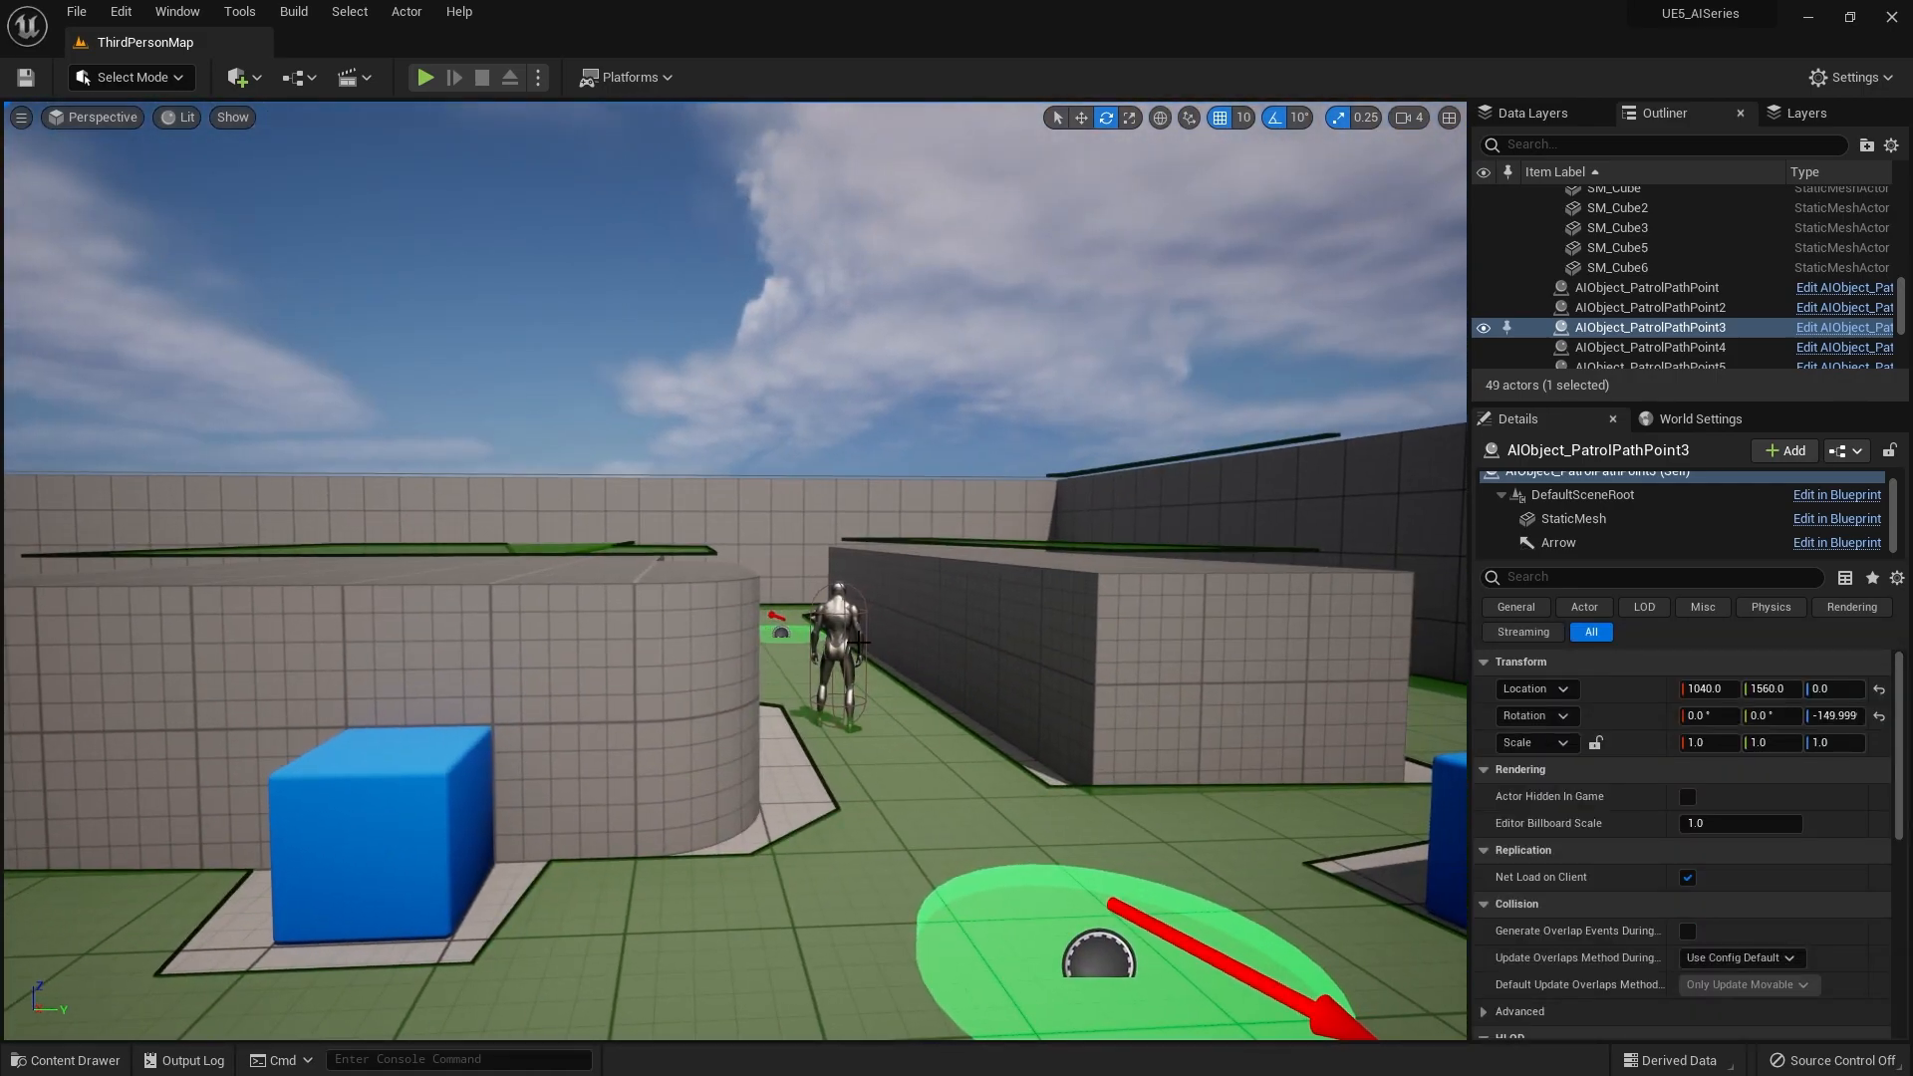
right_drag(630, 770, 631, 769)
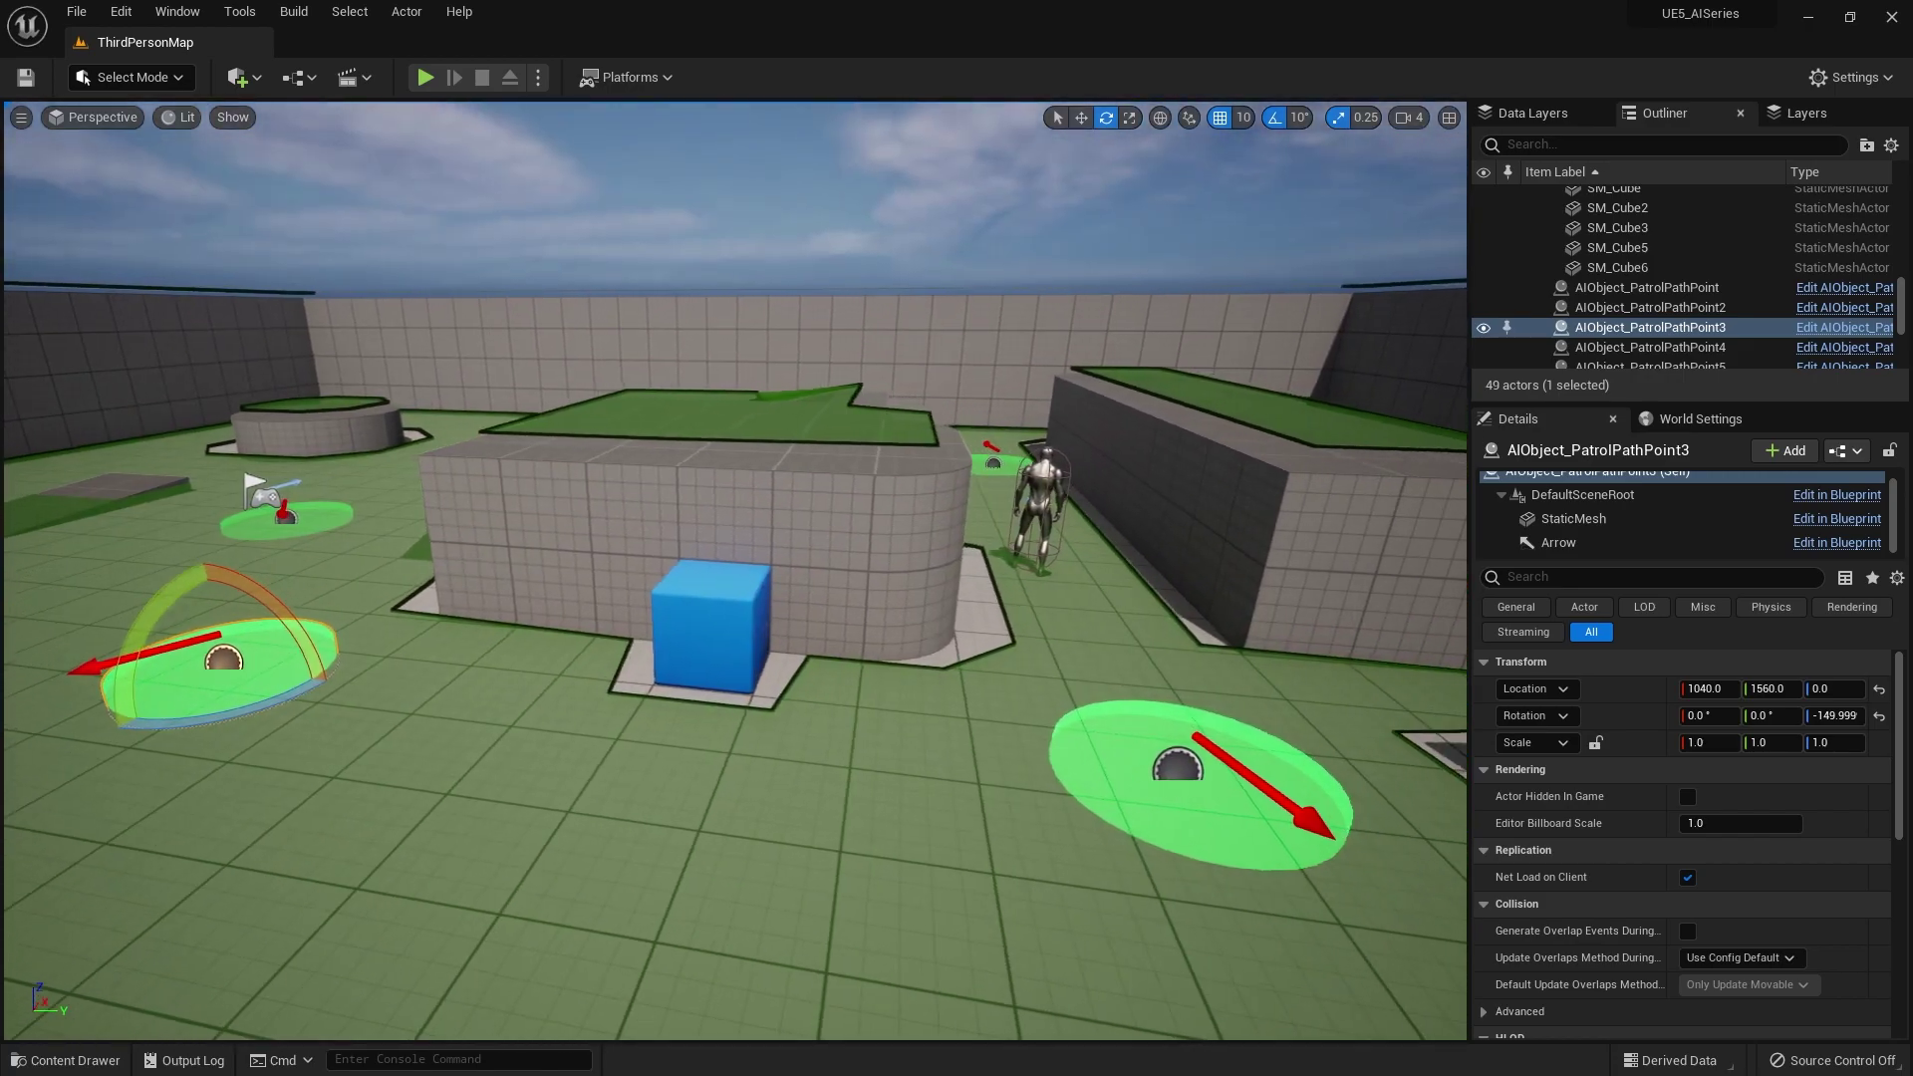
right_drag(884, 646, 886, 646)
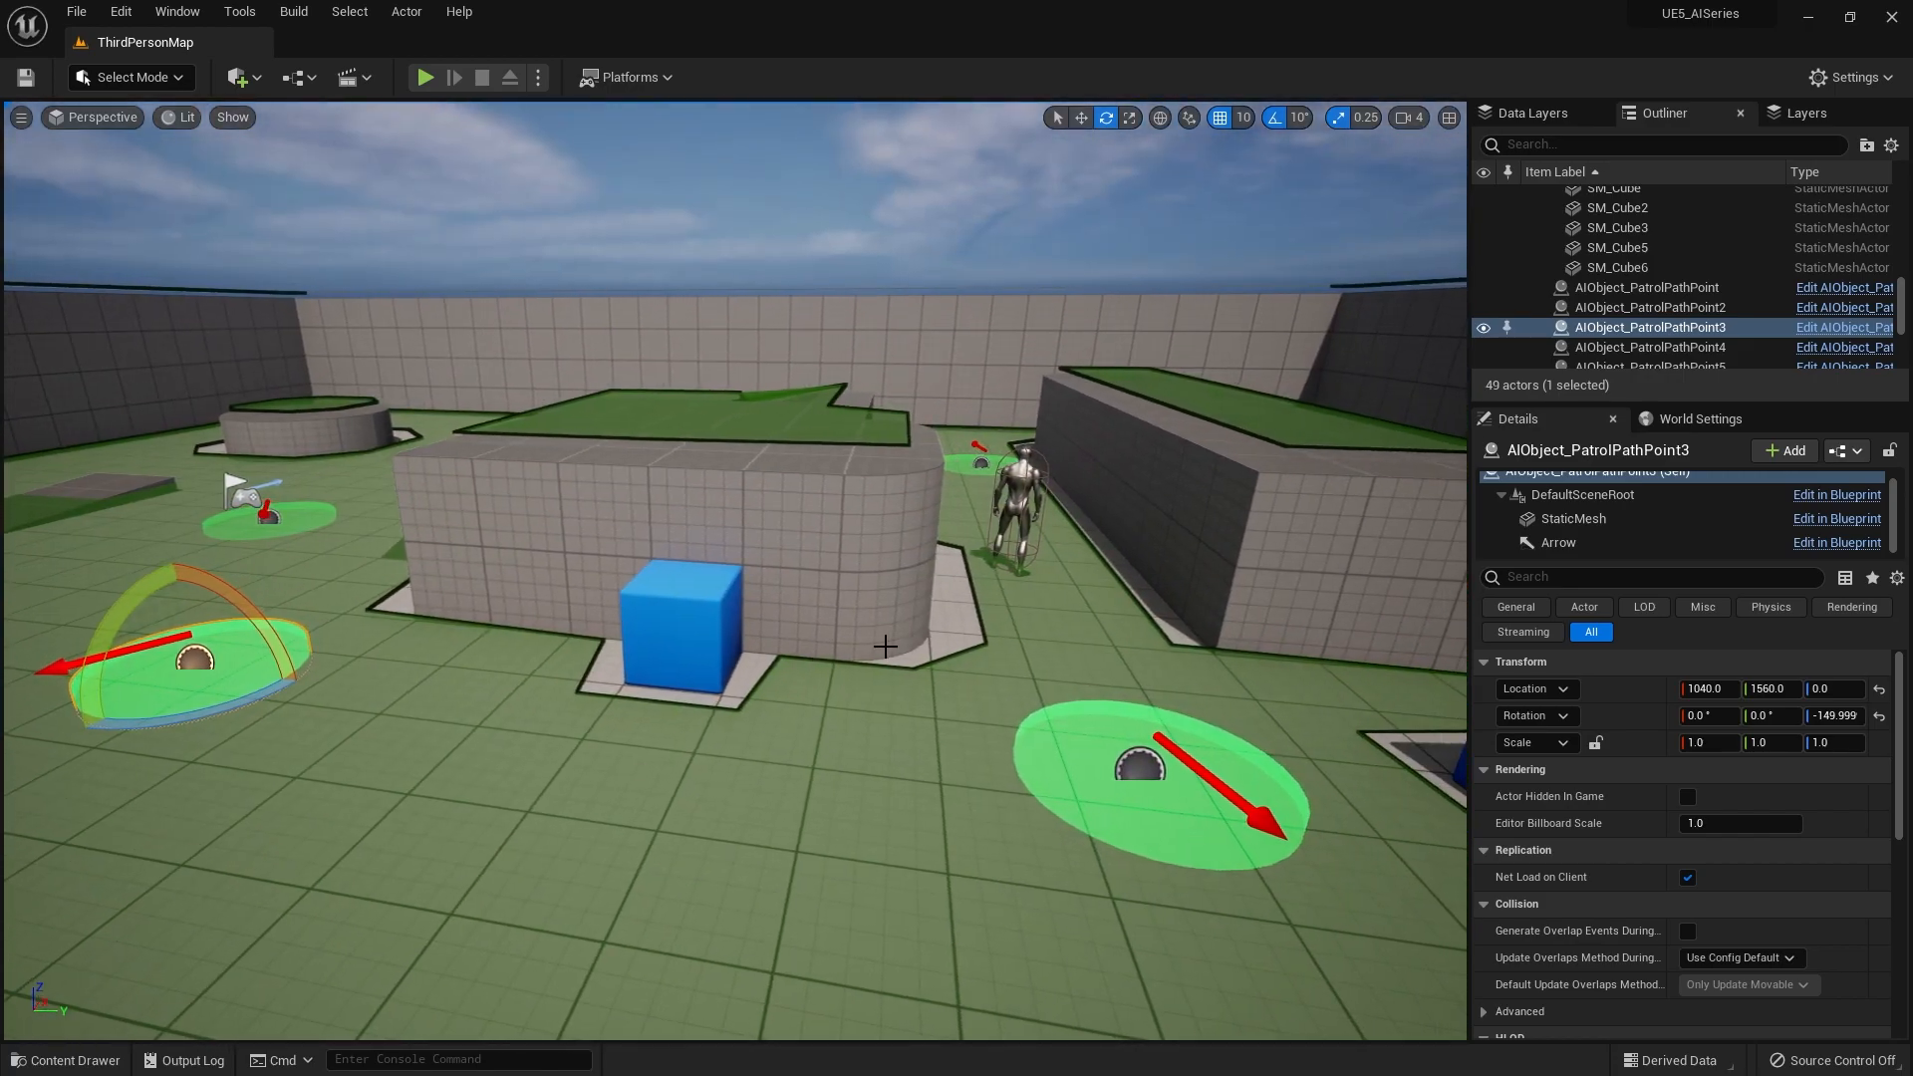
From the Content Drawer, browse to Characters > AI and open the AI_NPC Blueprint
click(76, 1060)
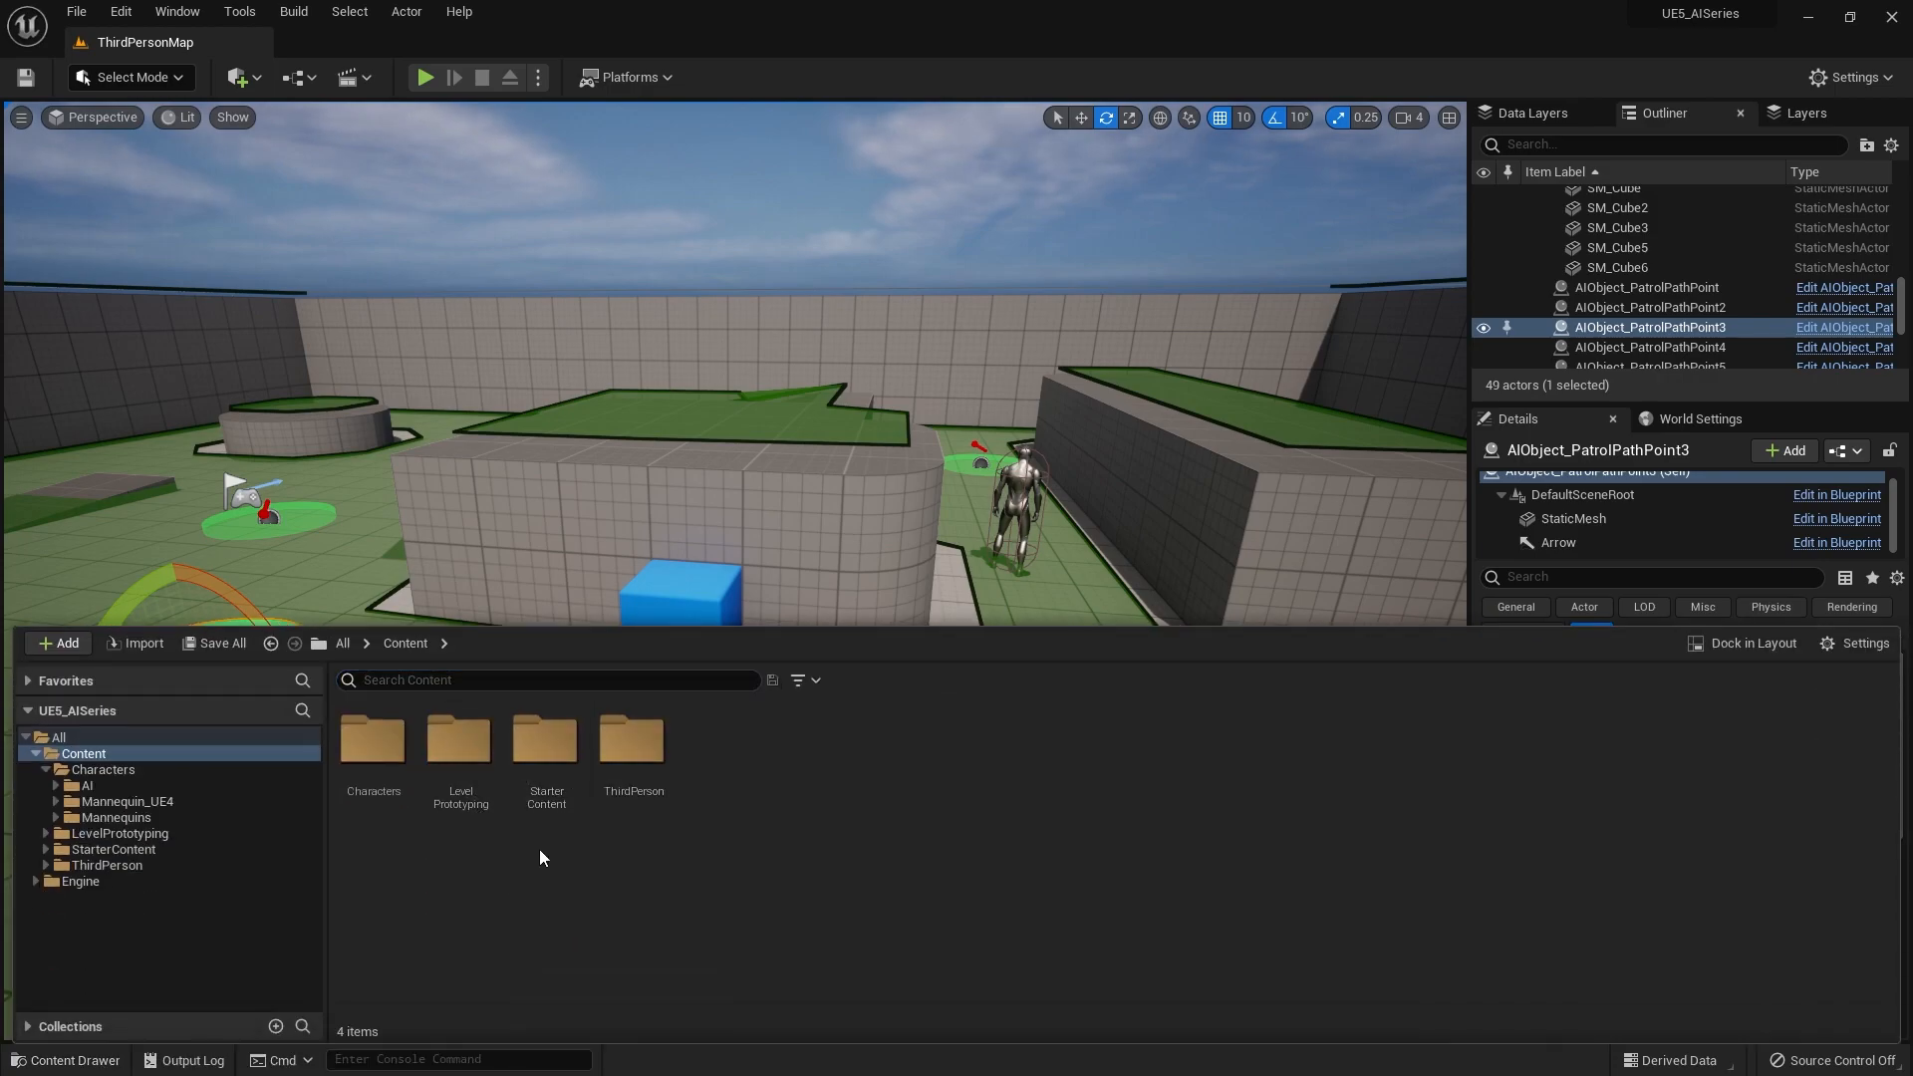
double_click(373, 739)
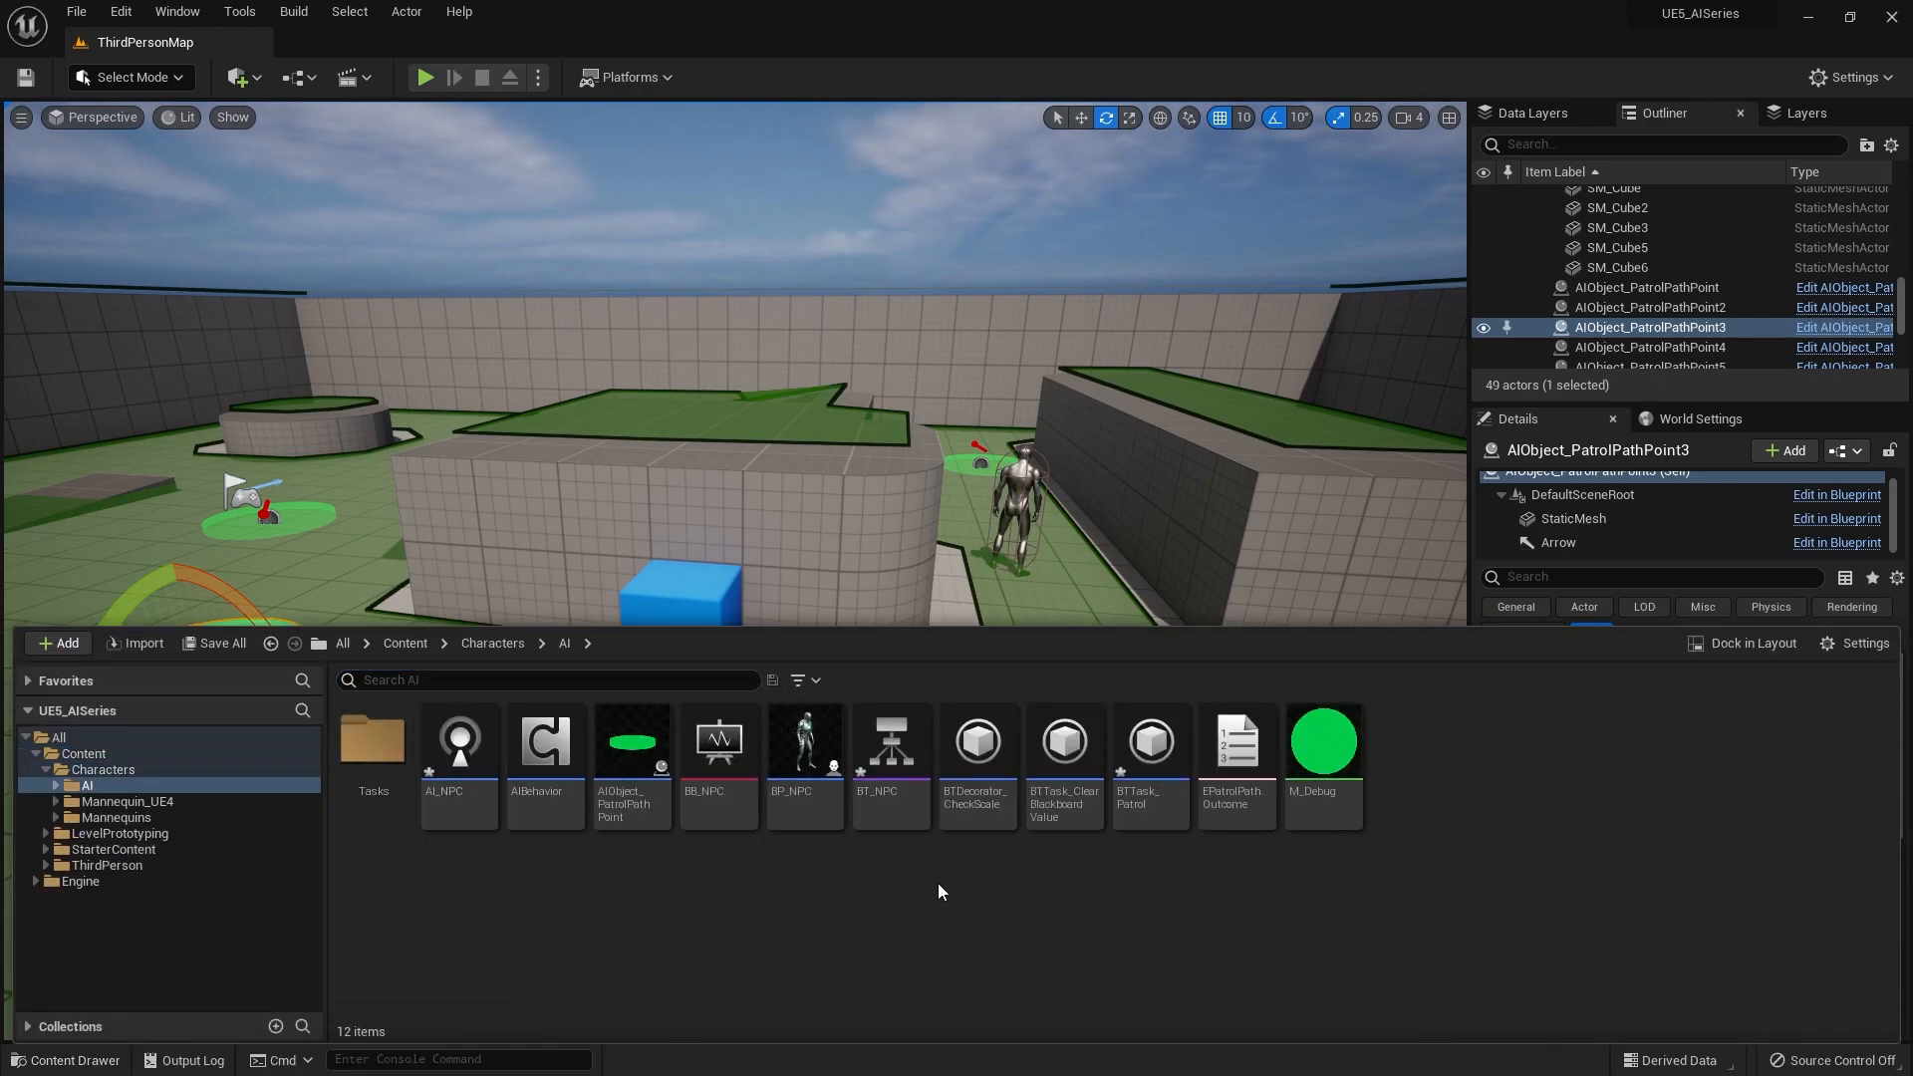
double_click(462, 772)
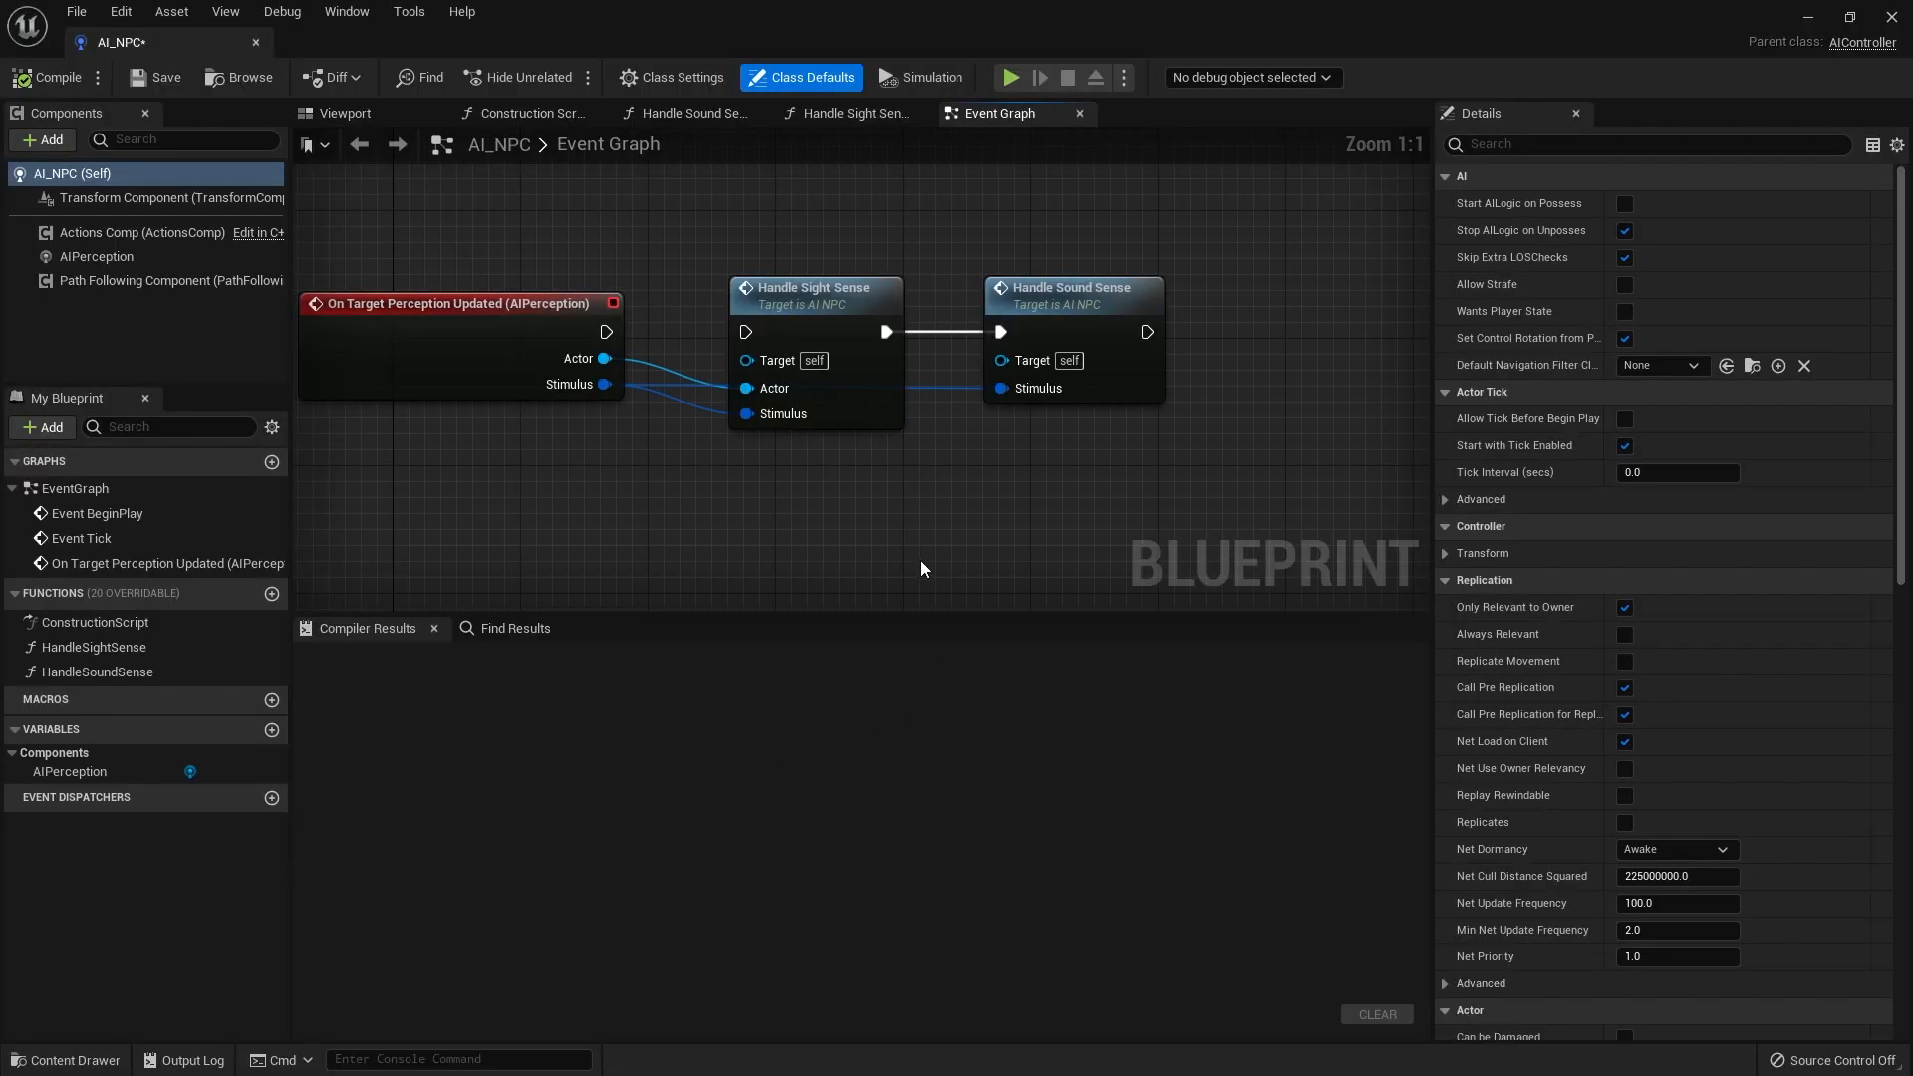
Add a third Senses Config entry on AIPerception set to AI Touch config and review its properties
right_drag(372, 352, 459, 359)
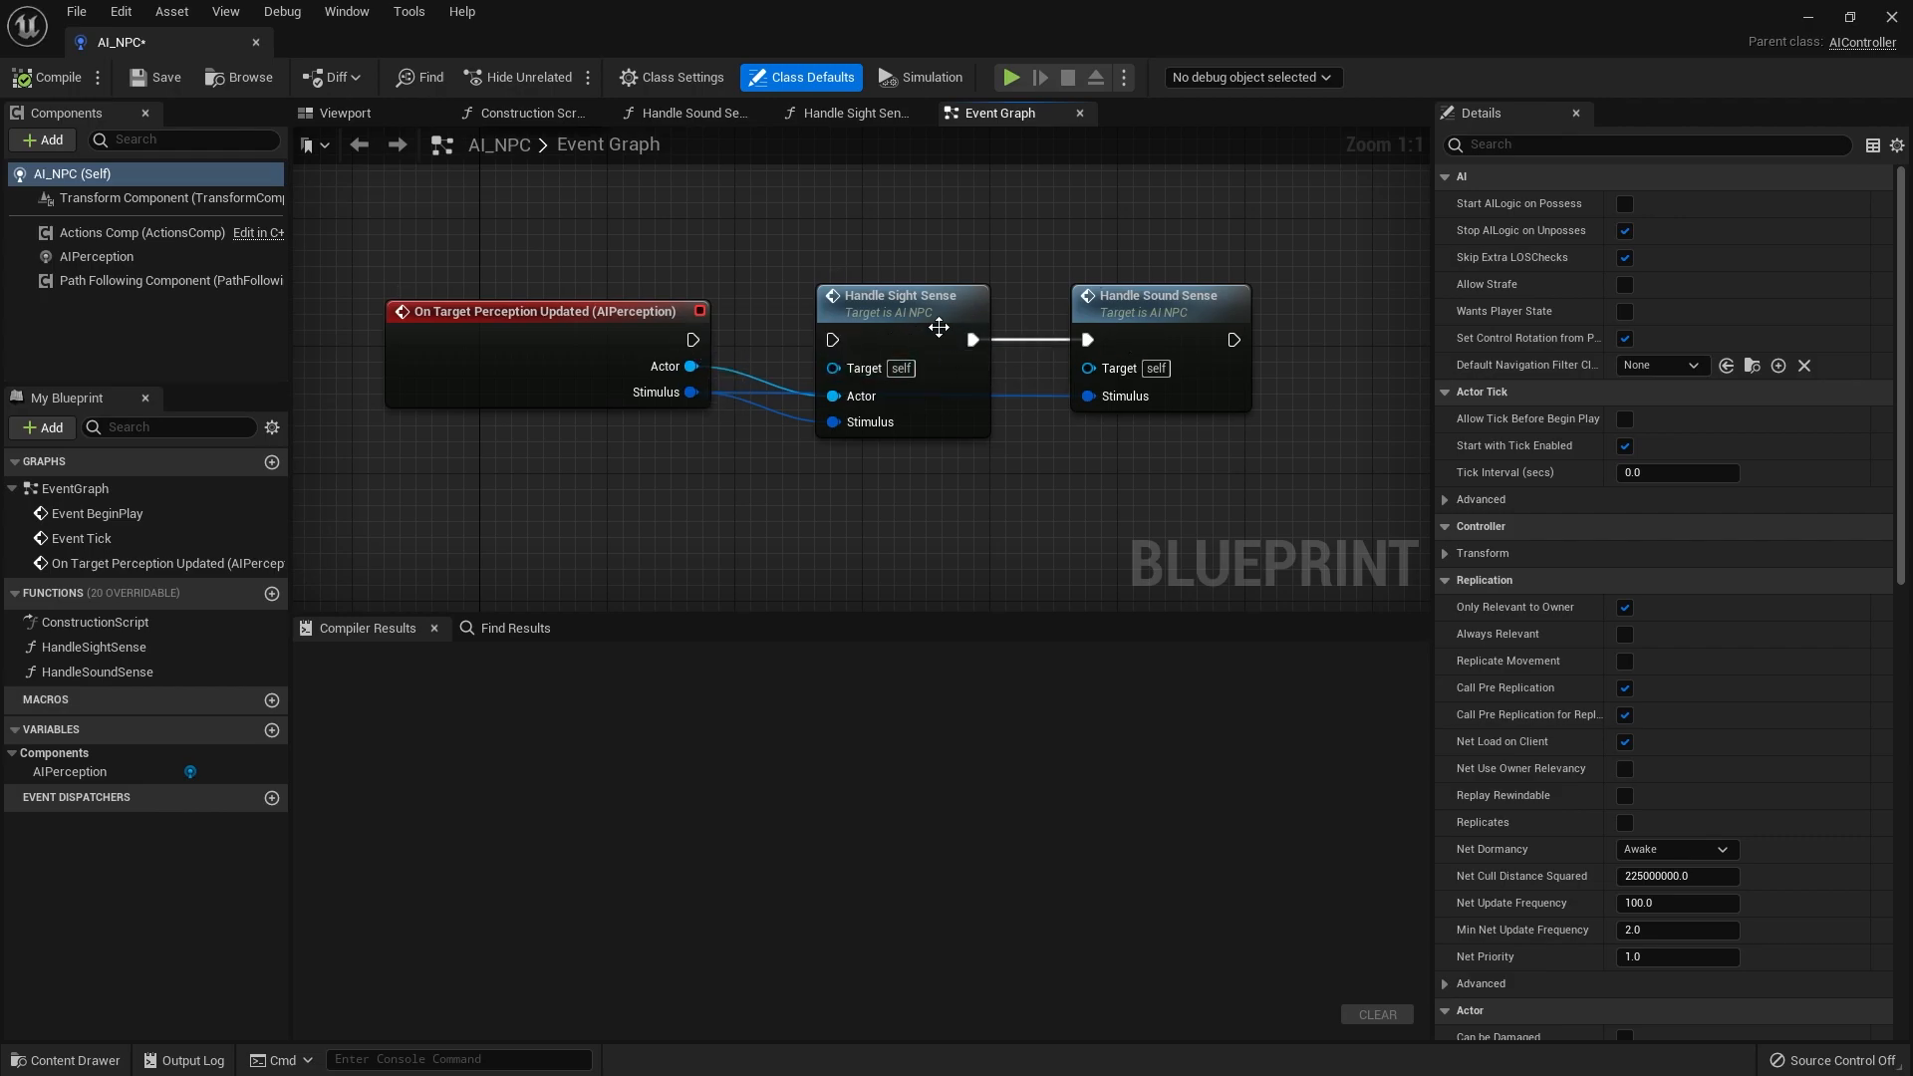
click(98, 260)
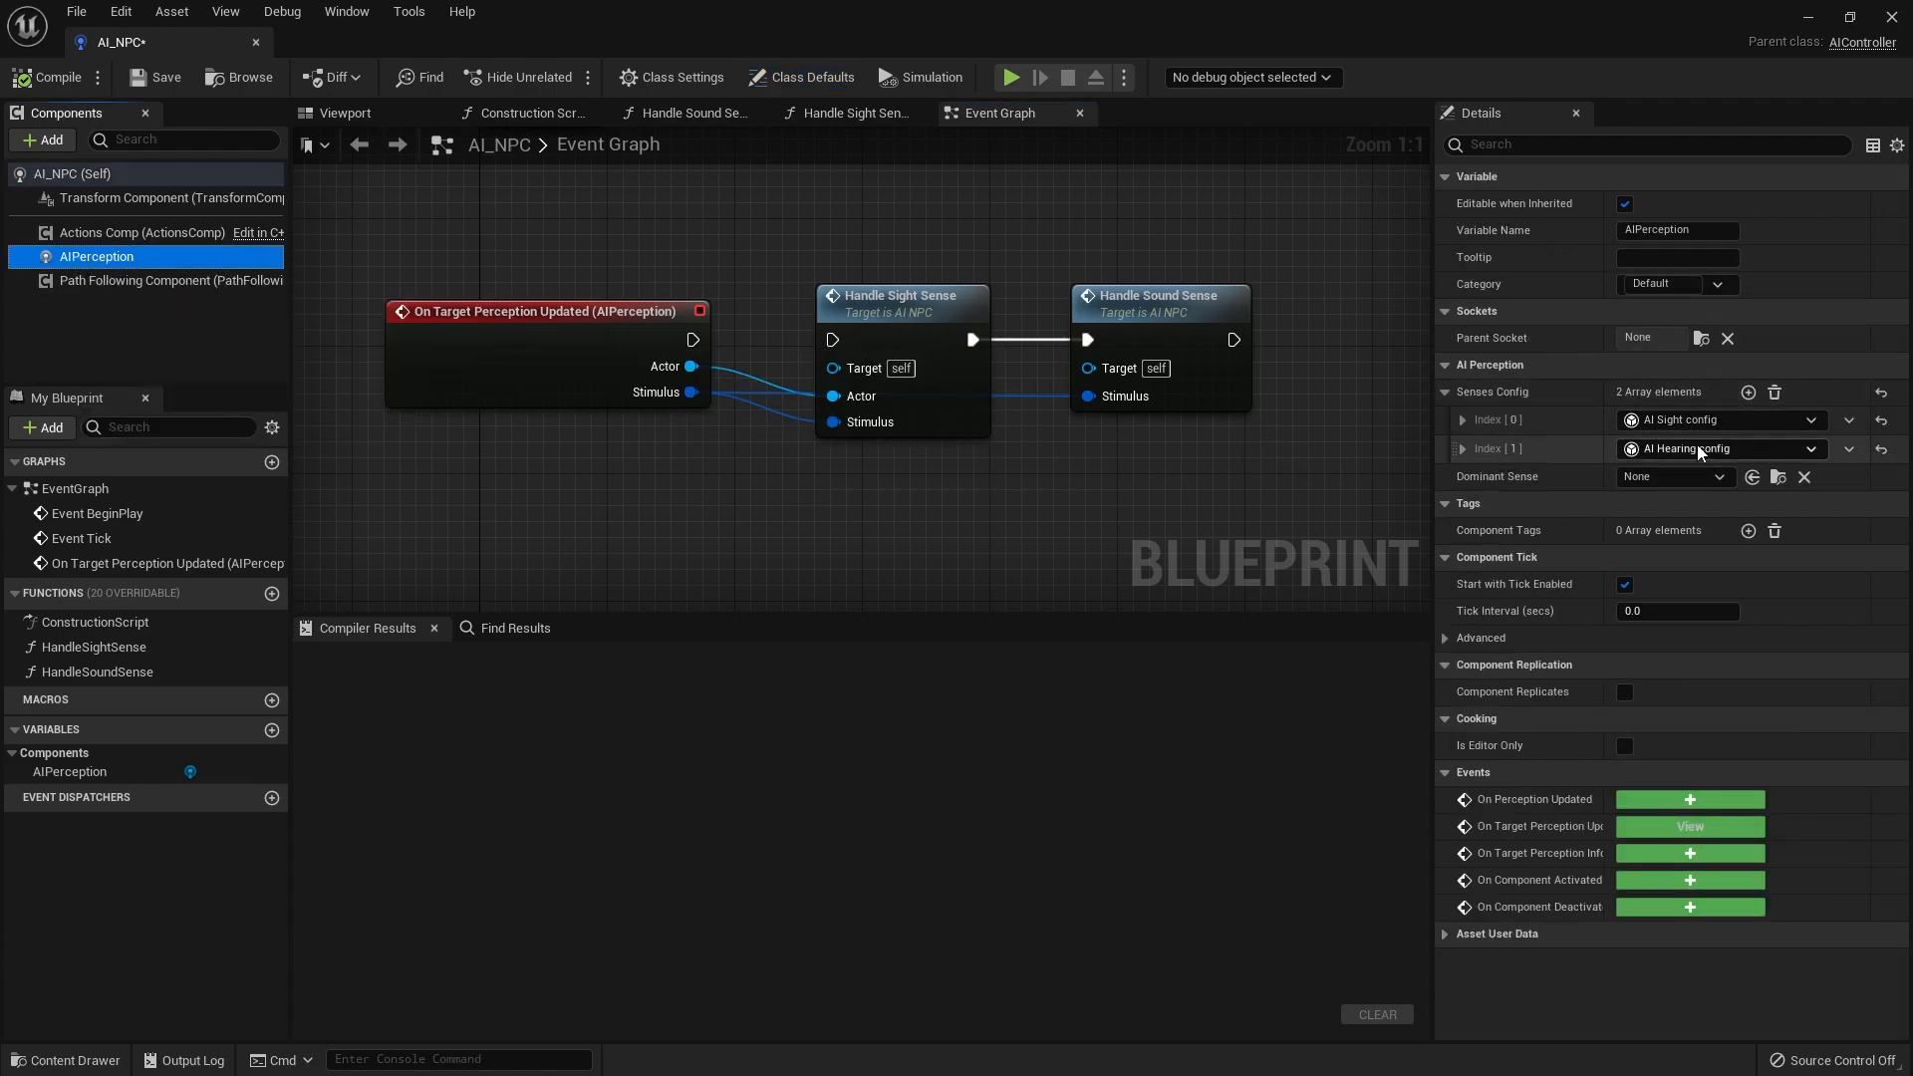
click(1748, 392)
click(1718, 478)
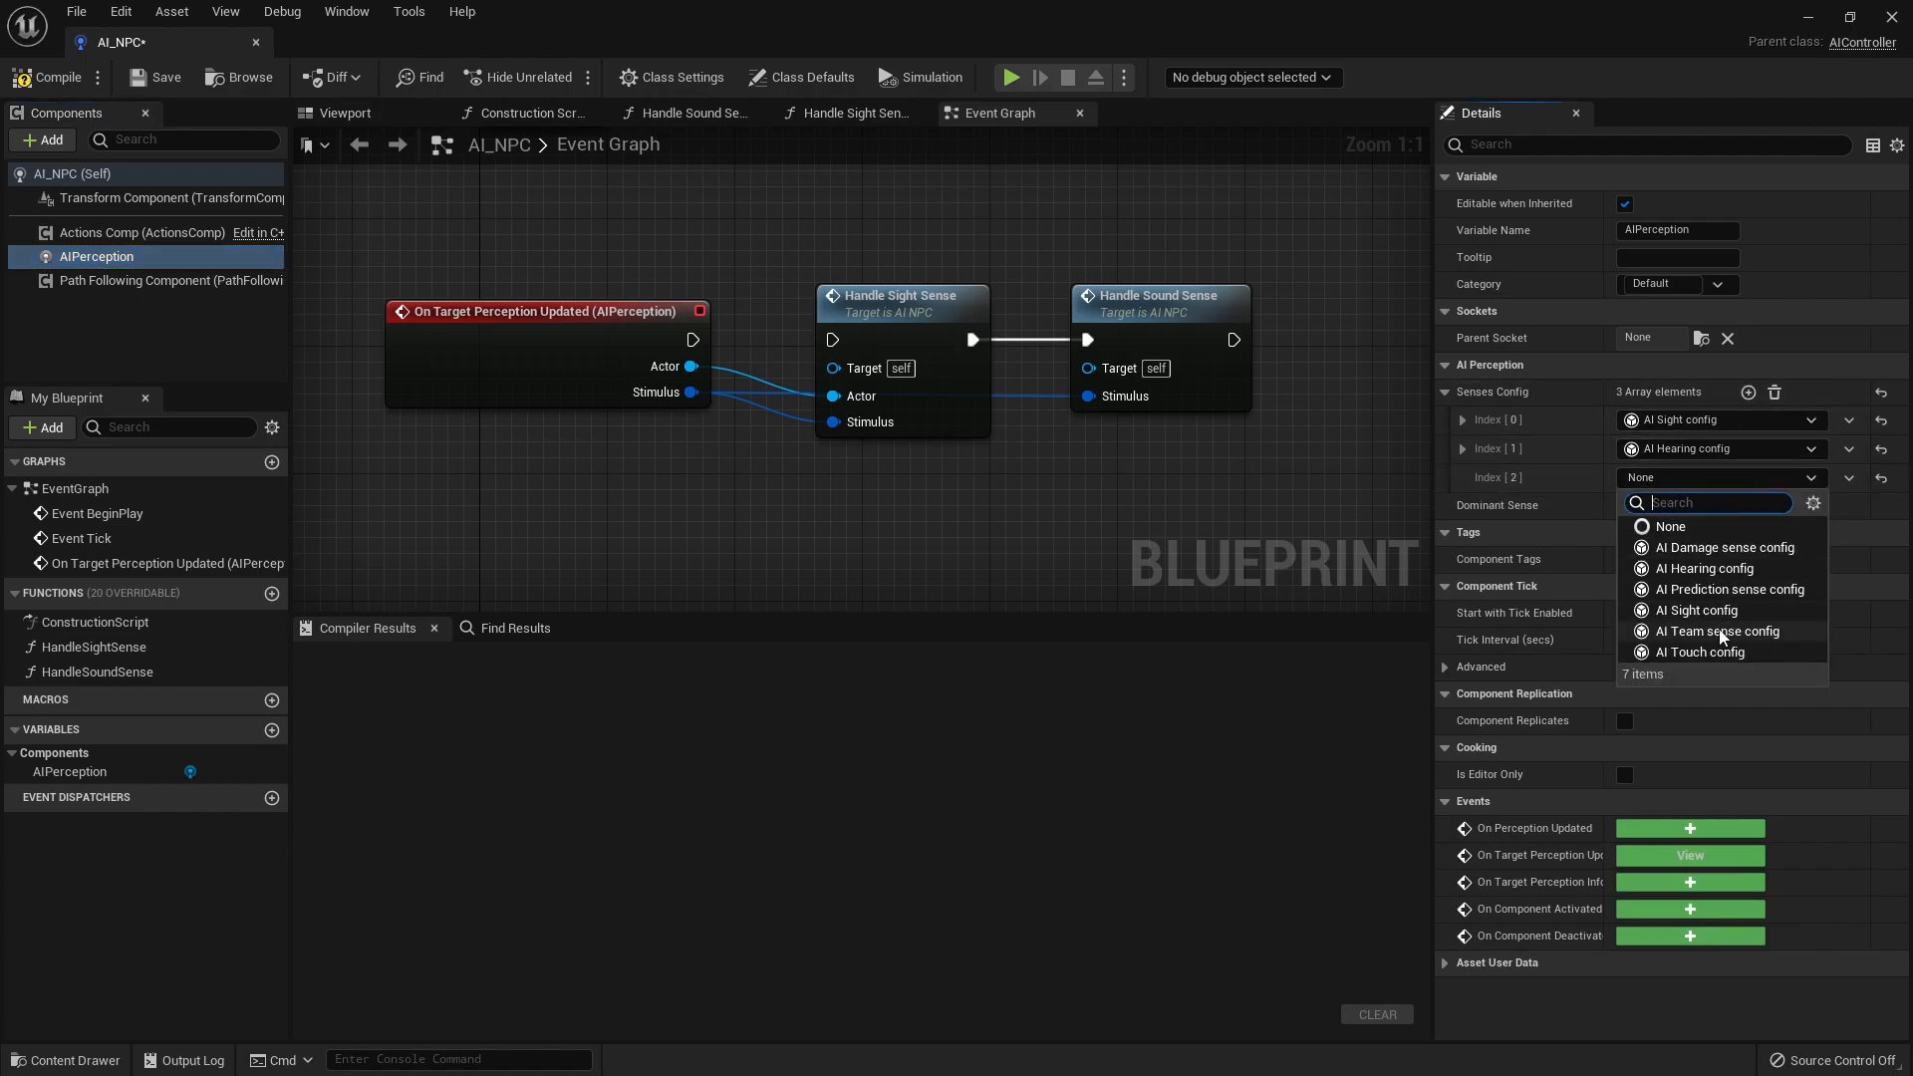
click(1700, 652)
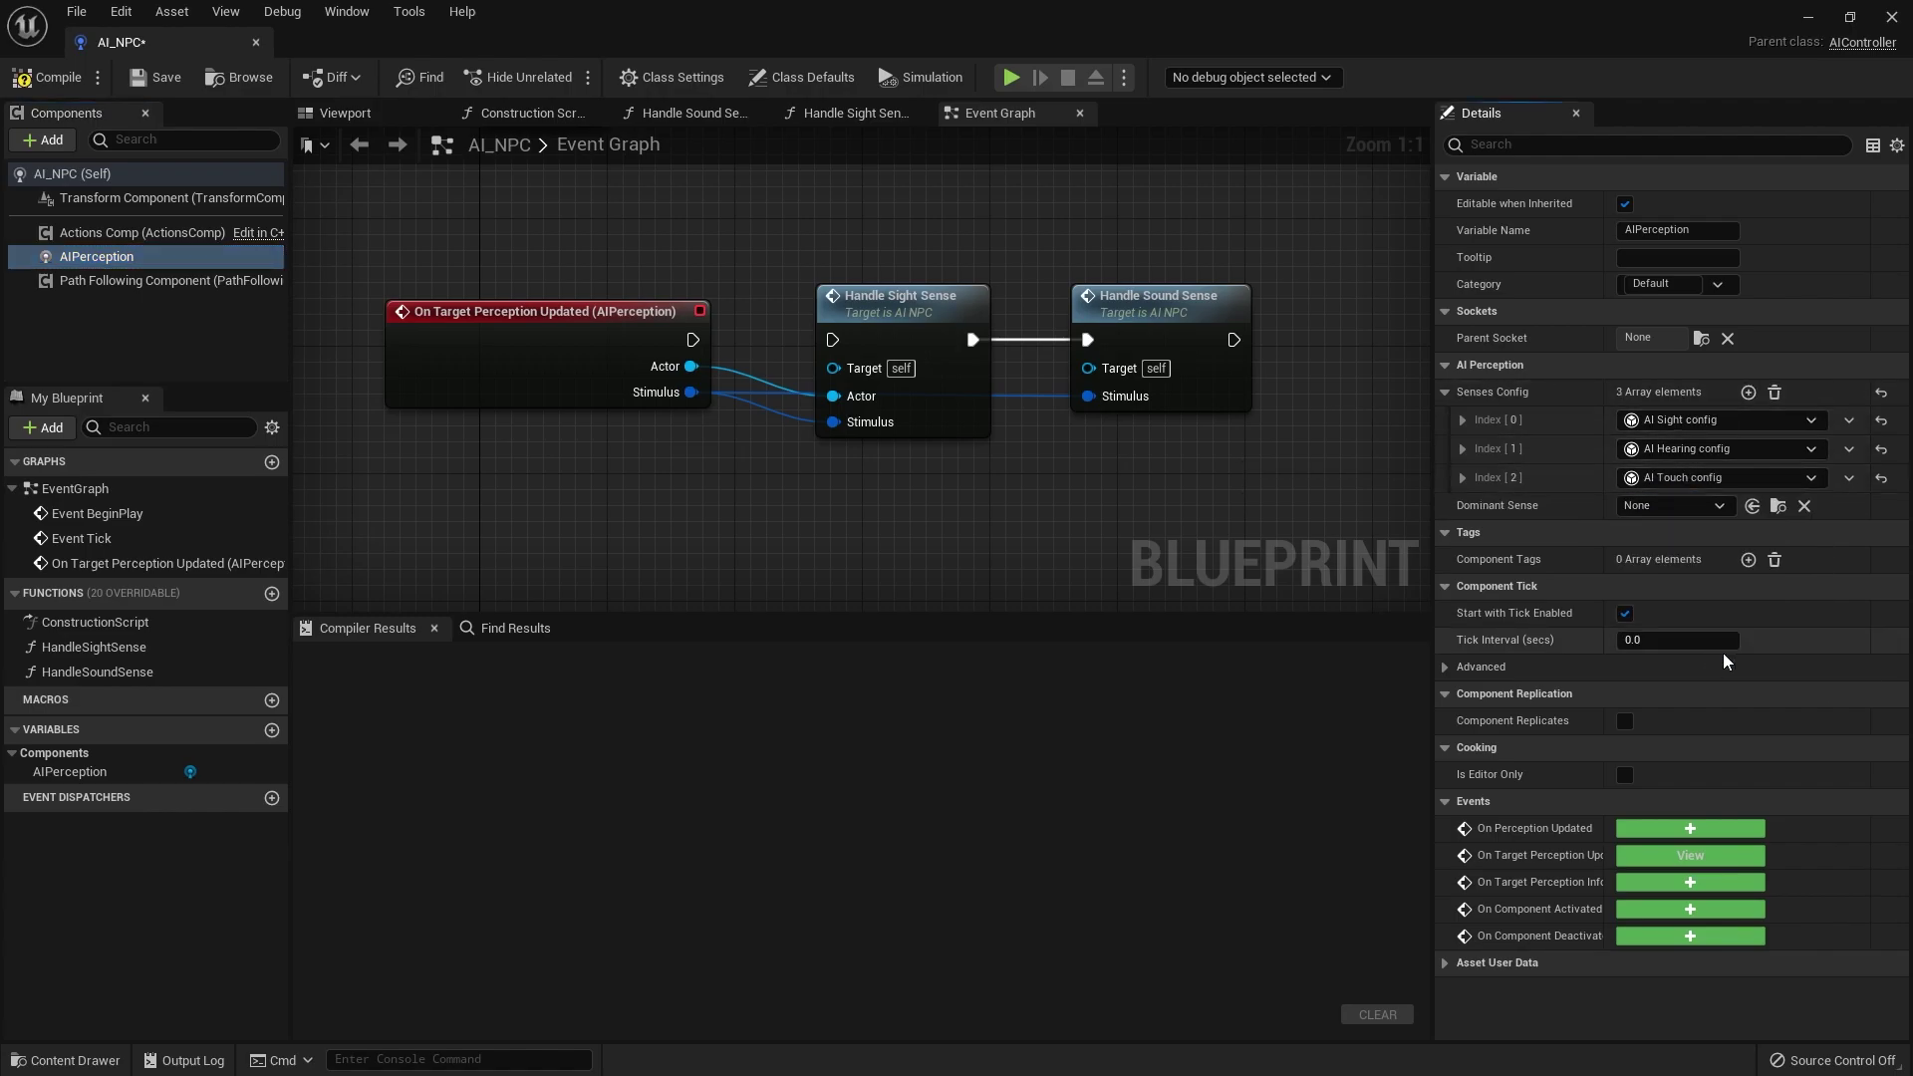
click(1464, 479)
click(1477, 506)
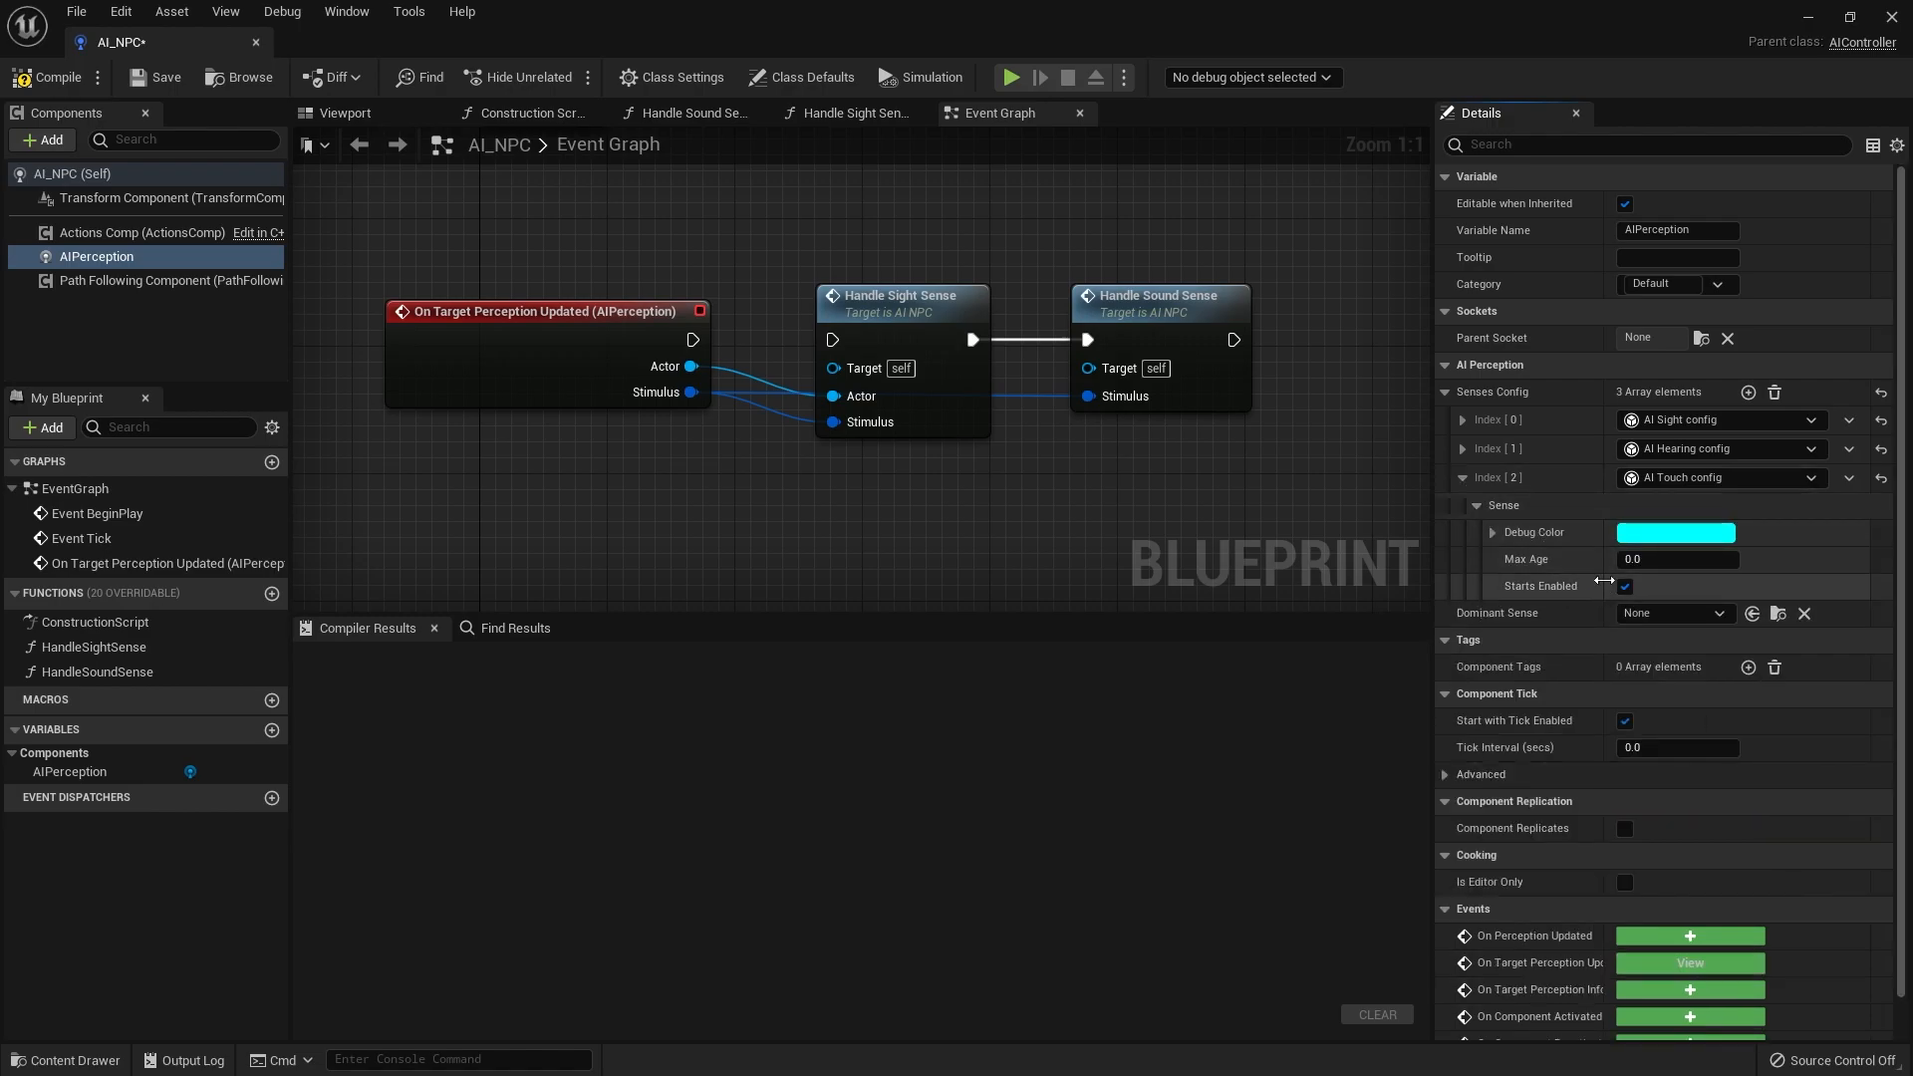
click(1463, 478)
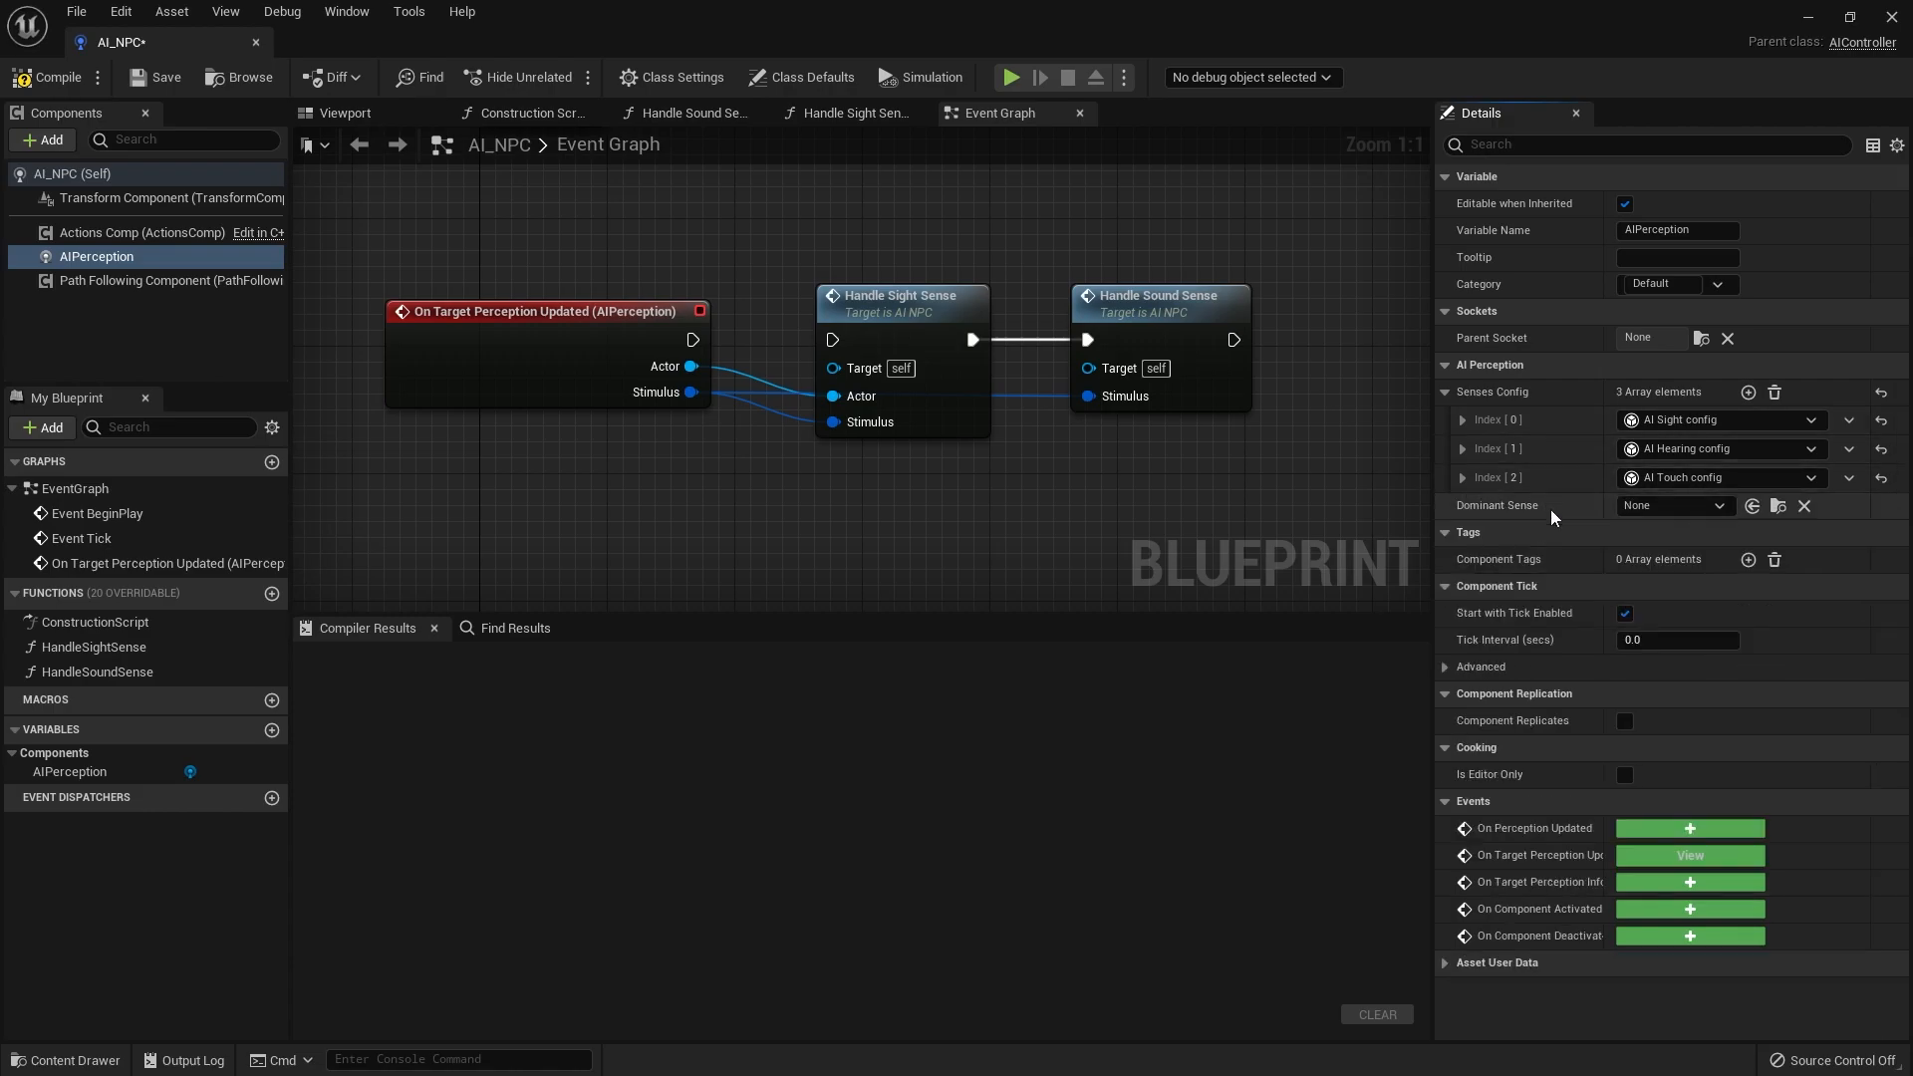
Compile and save the AI_NPC Blueprint
click(48, 75)
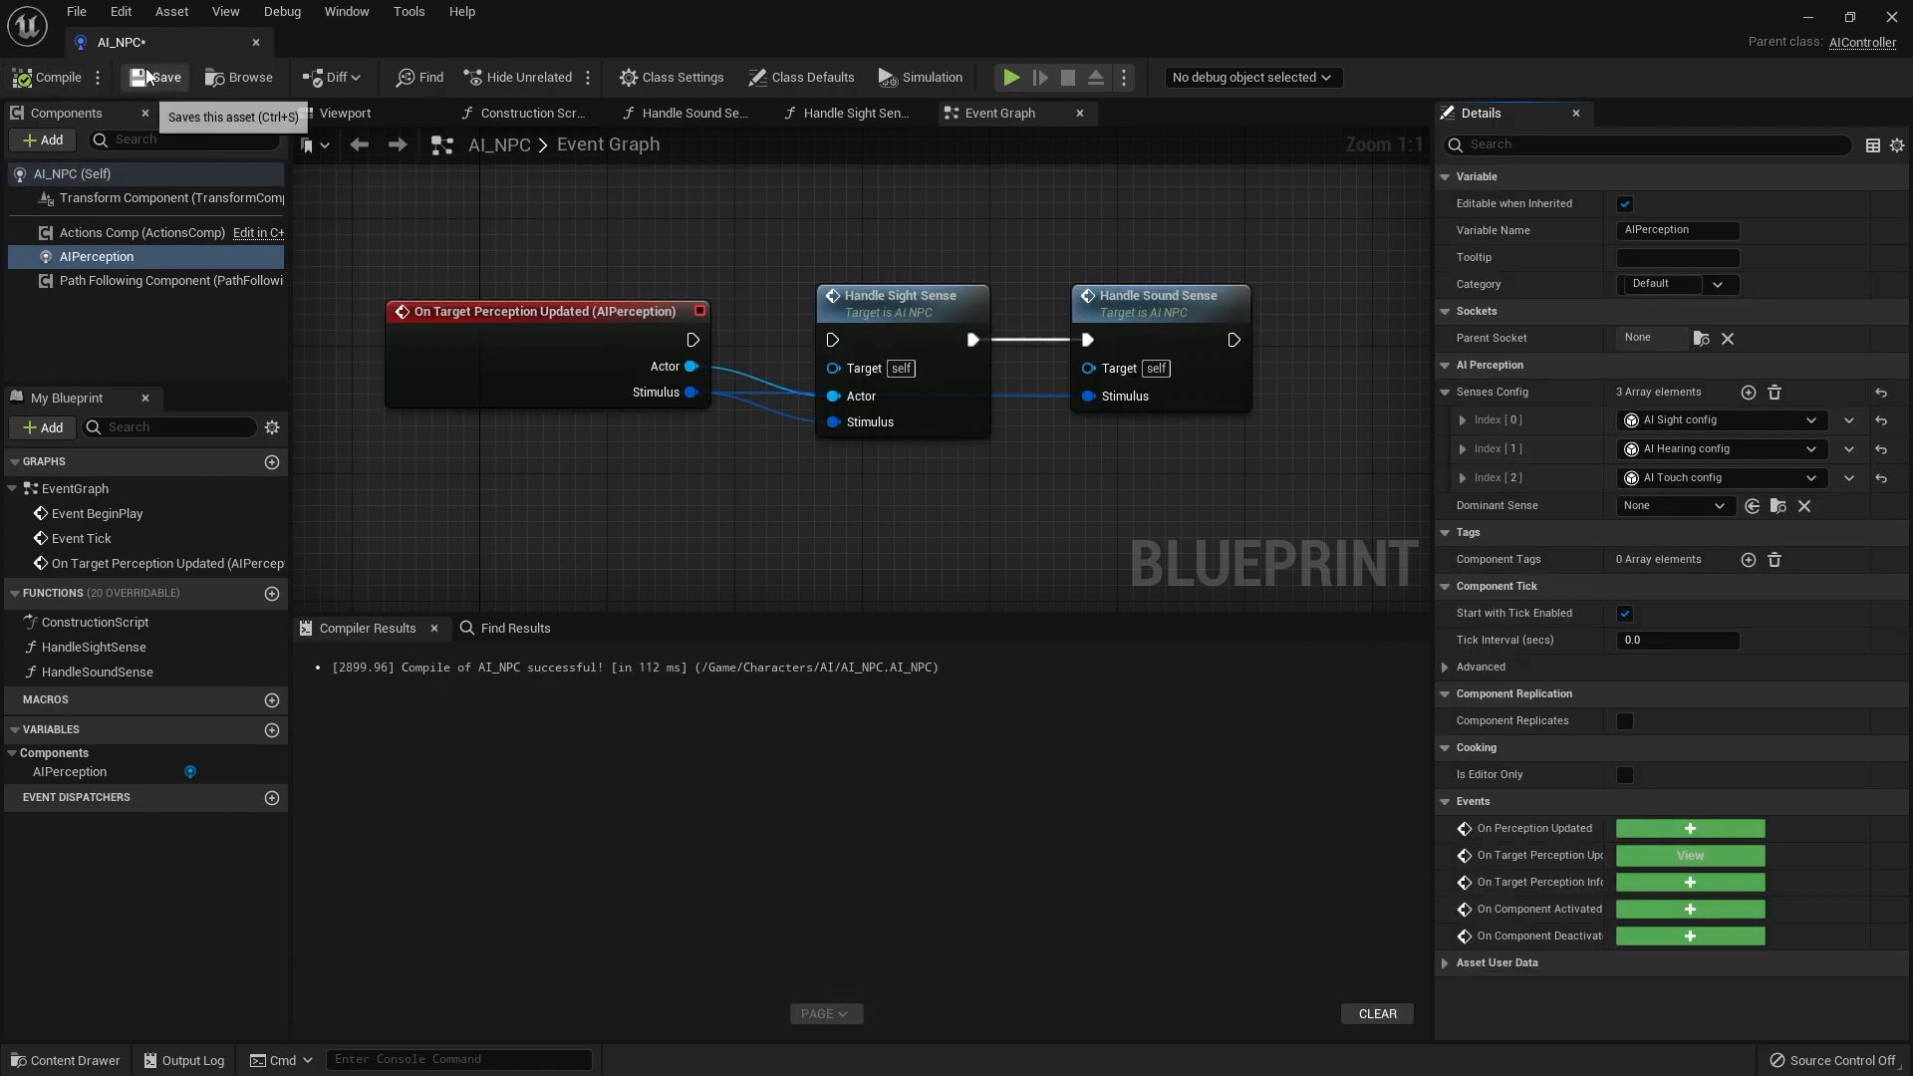
click(147, 75)
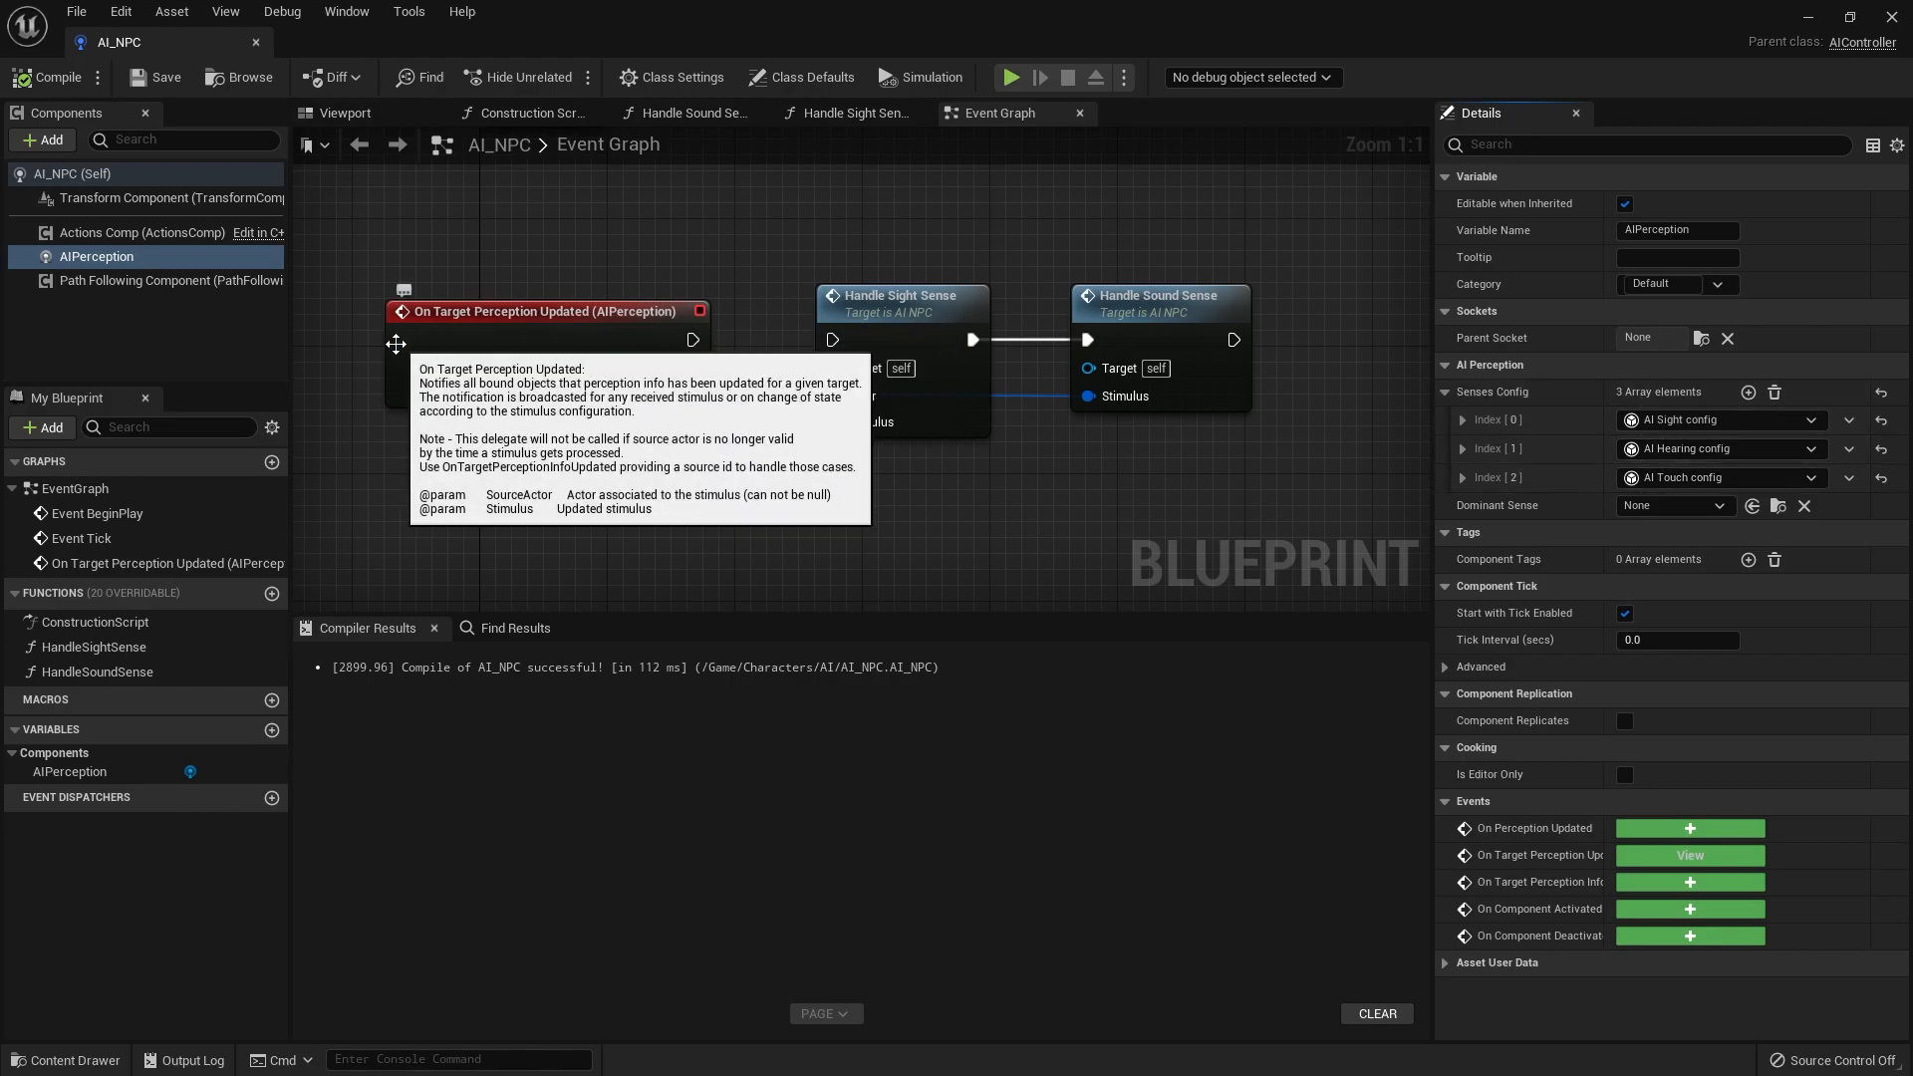
mouse_move(902, 358)
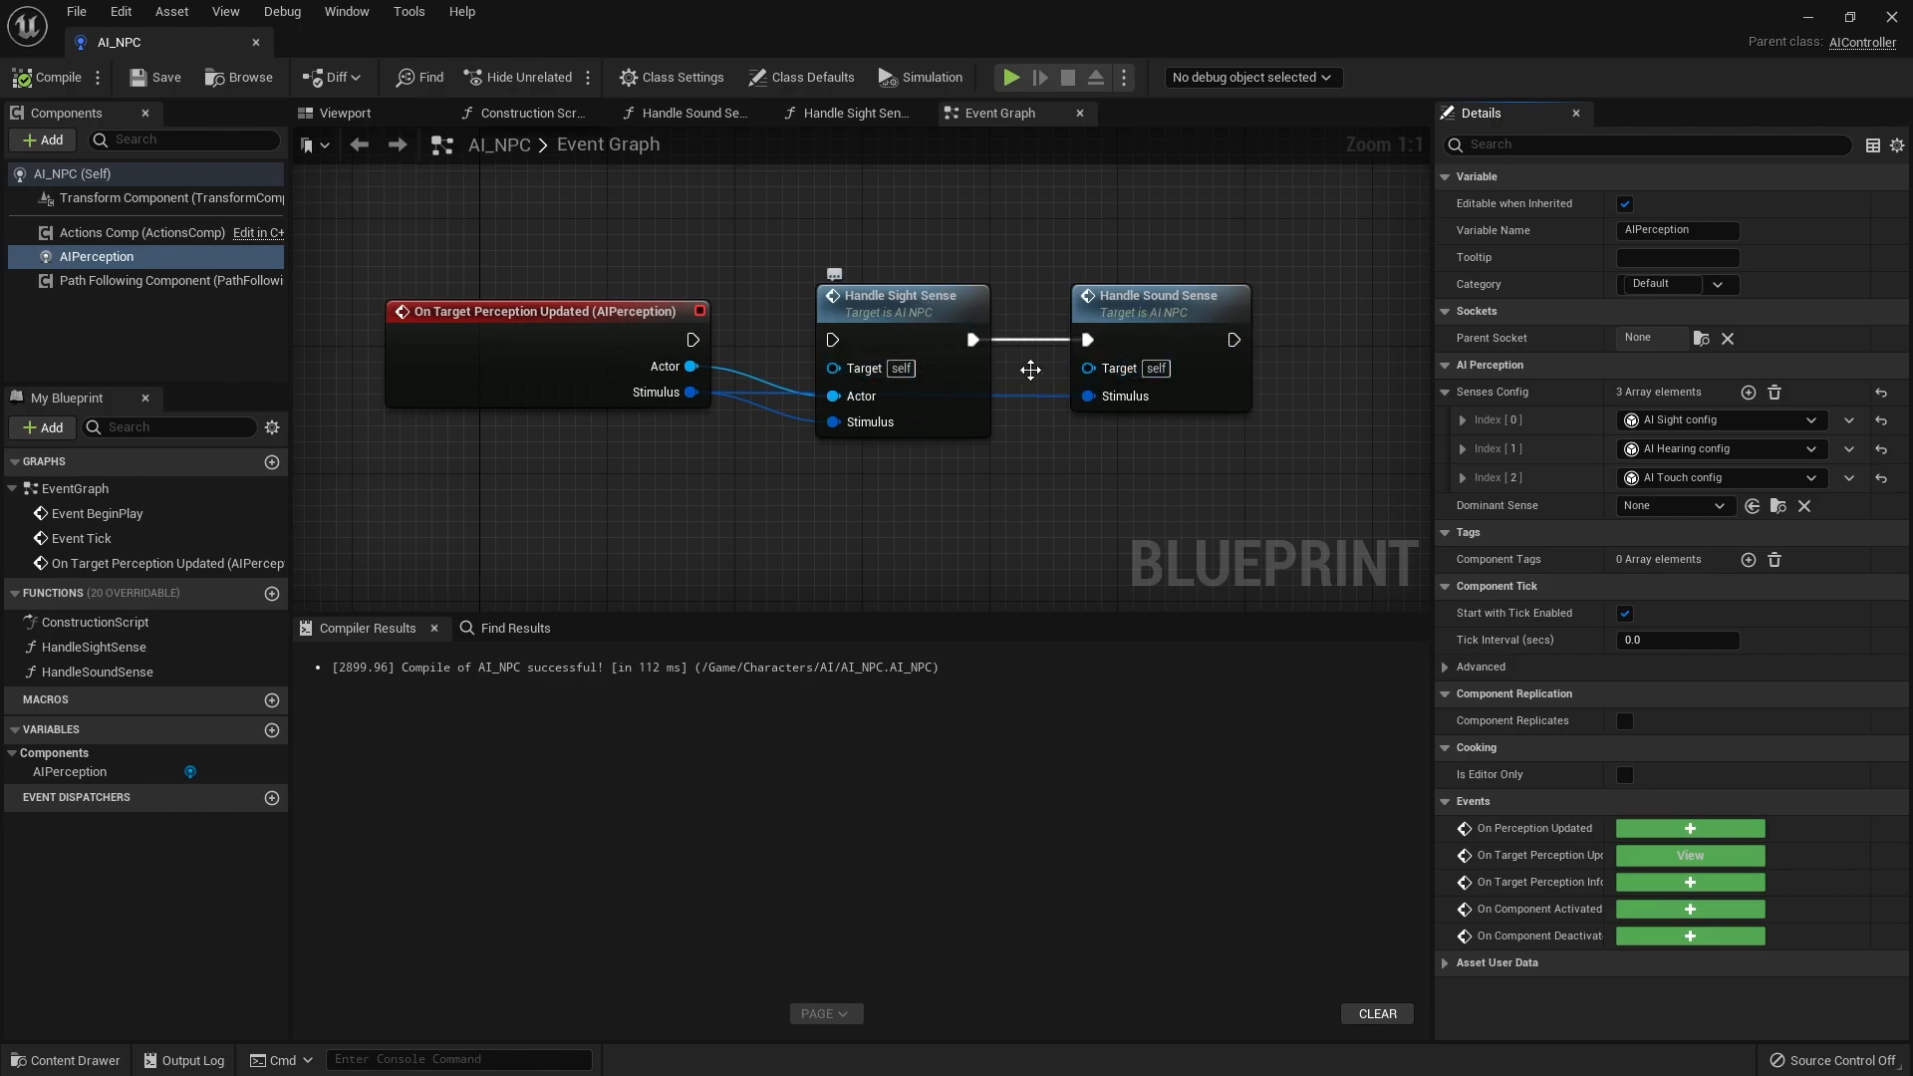
Create a new function named HandleTouchEvent, checking Handle Sight Sense for reference
click(271, 593)
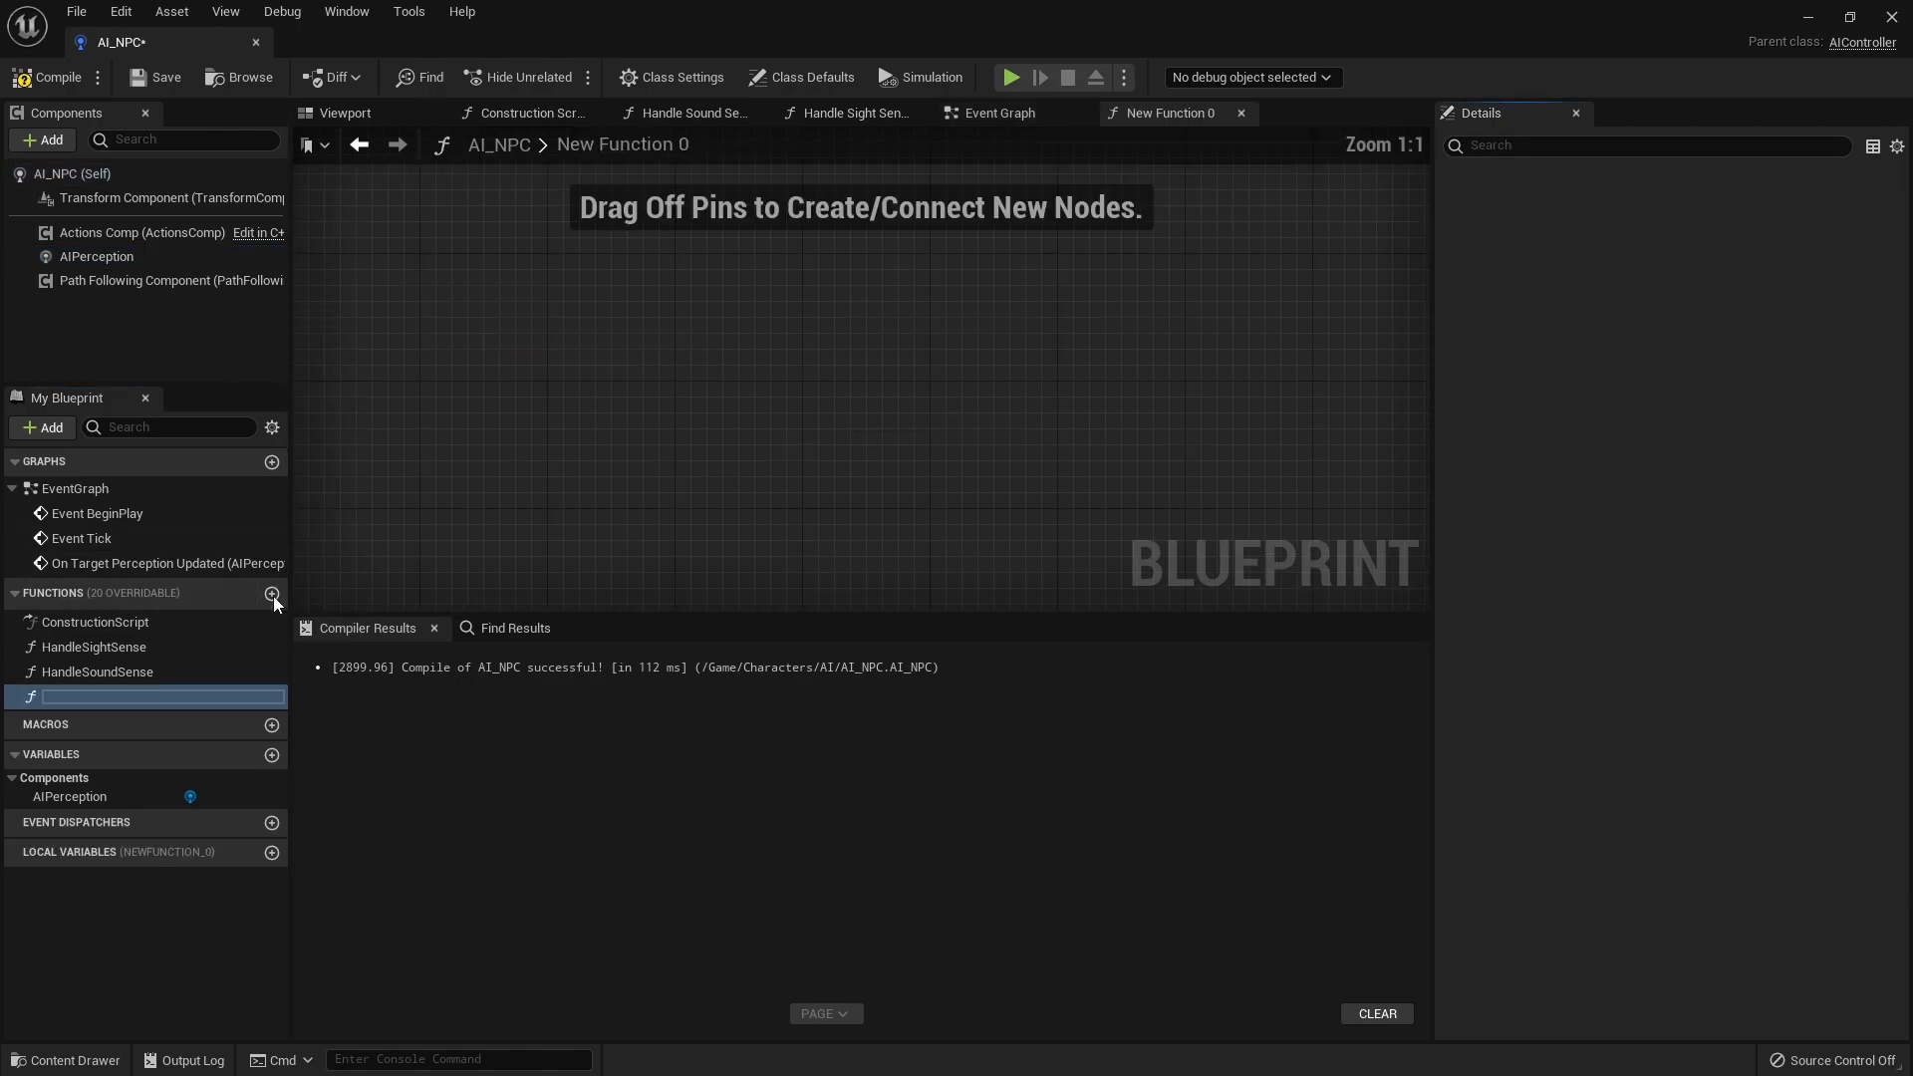
text(Hand)
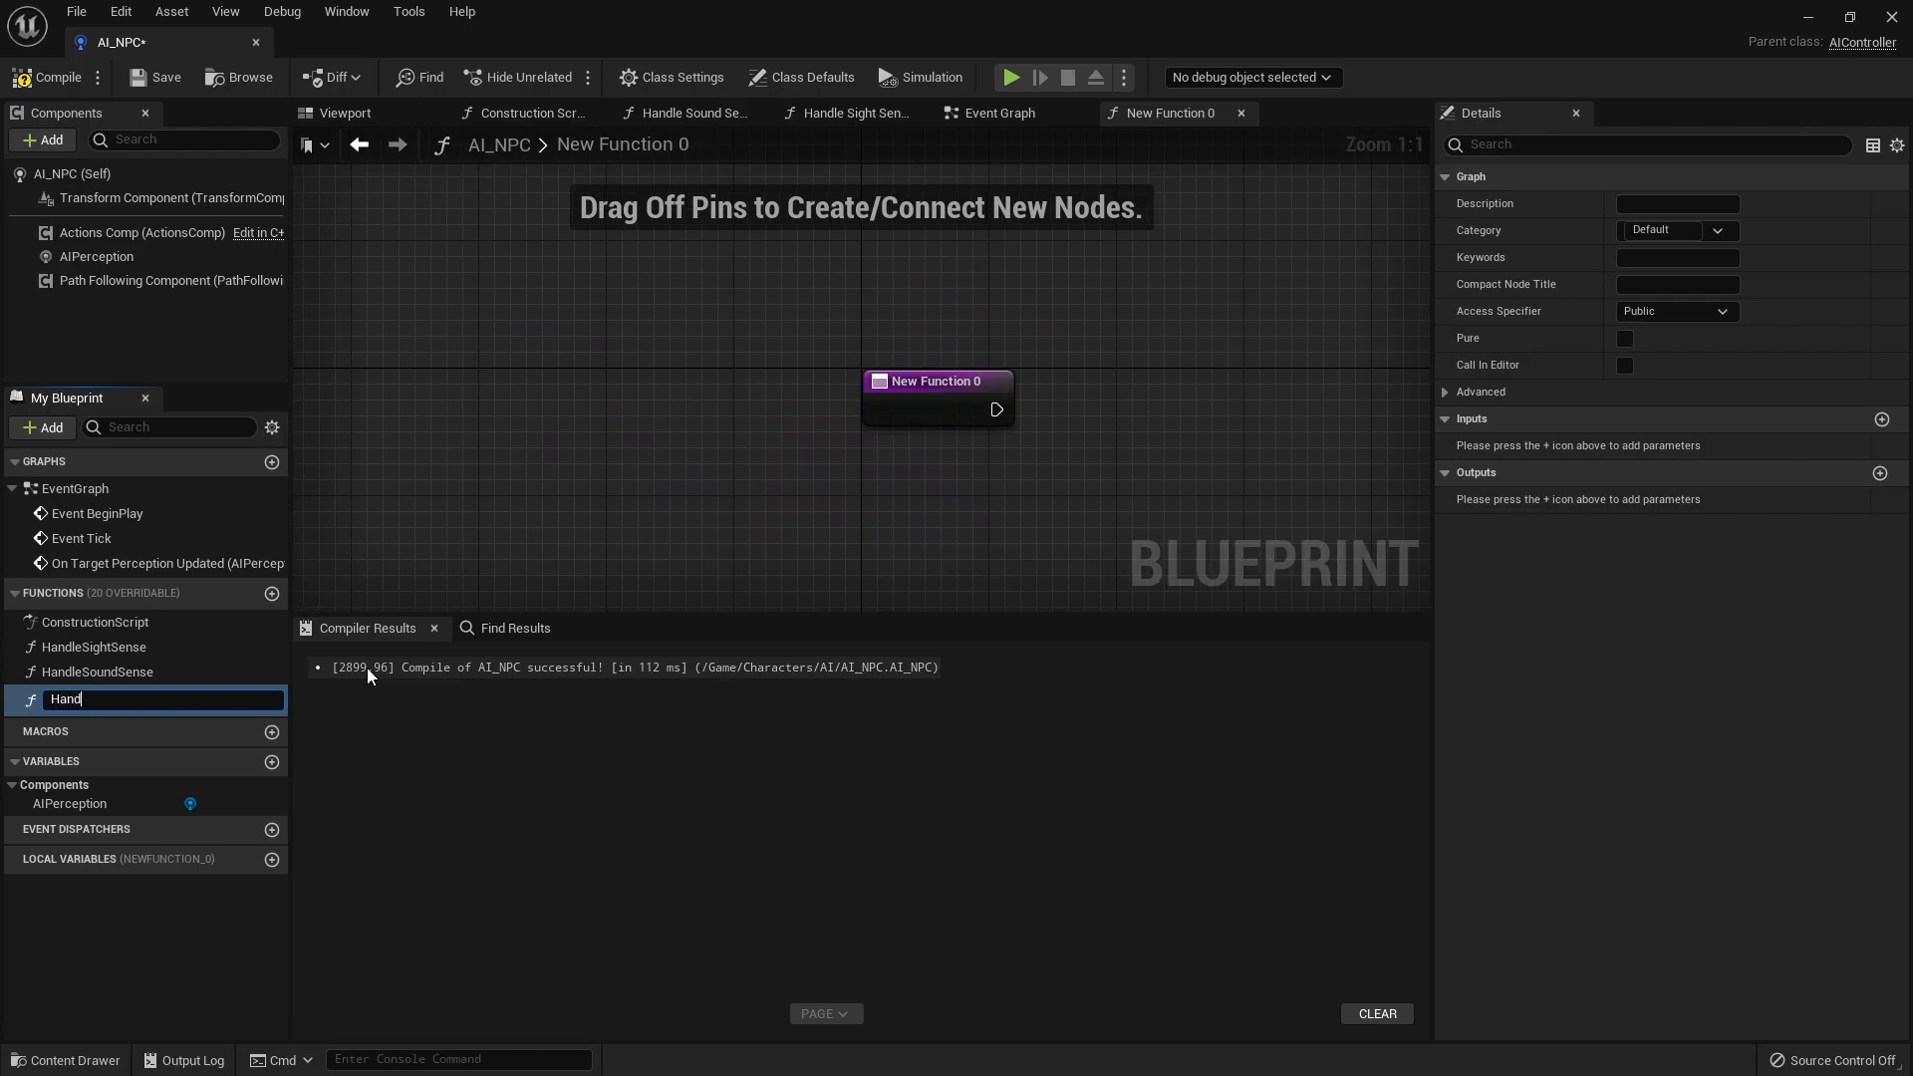
text(leTouchE)
text(vent)
key(Return)
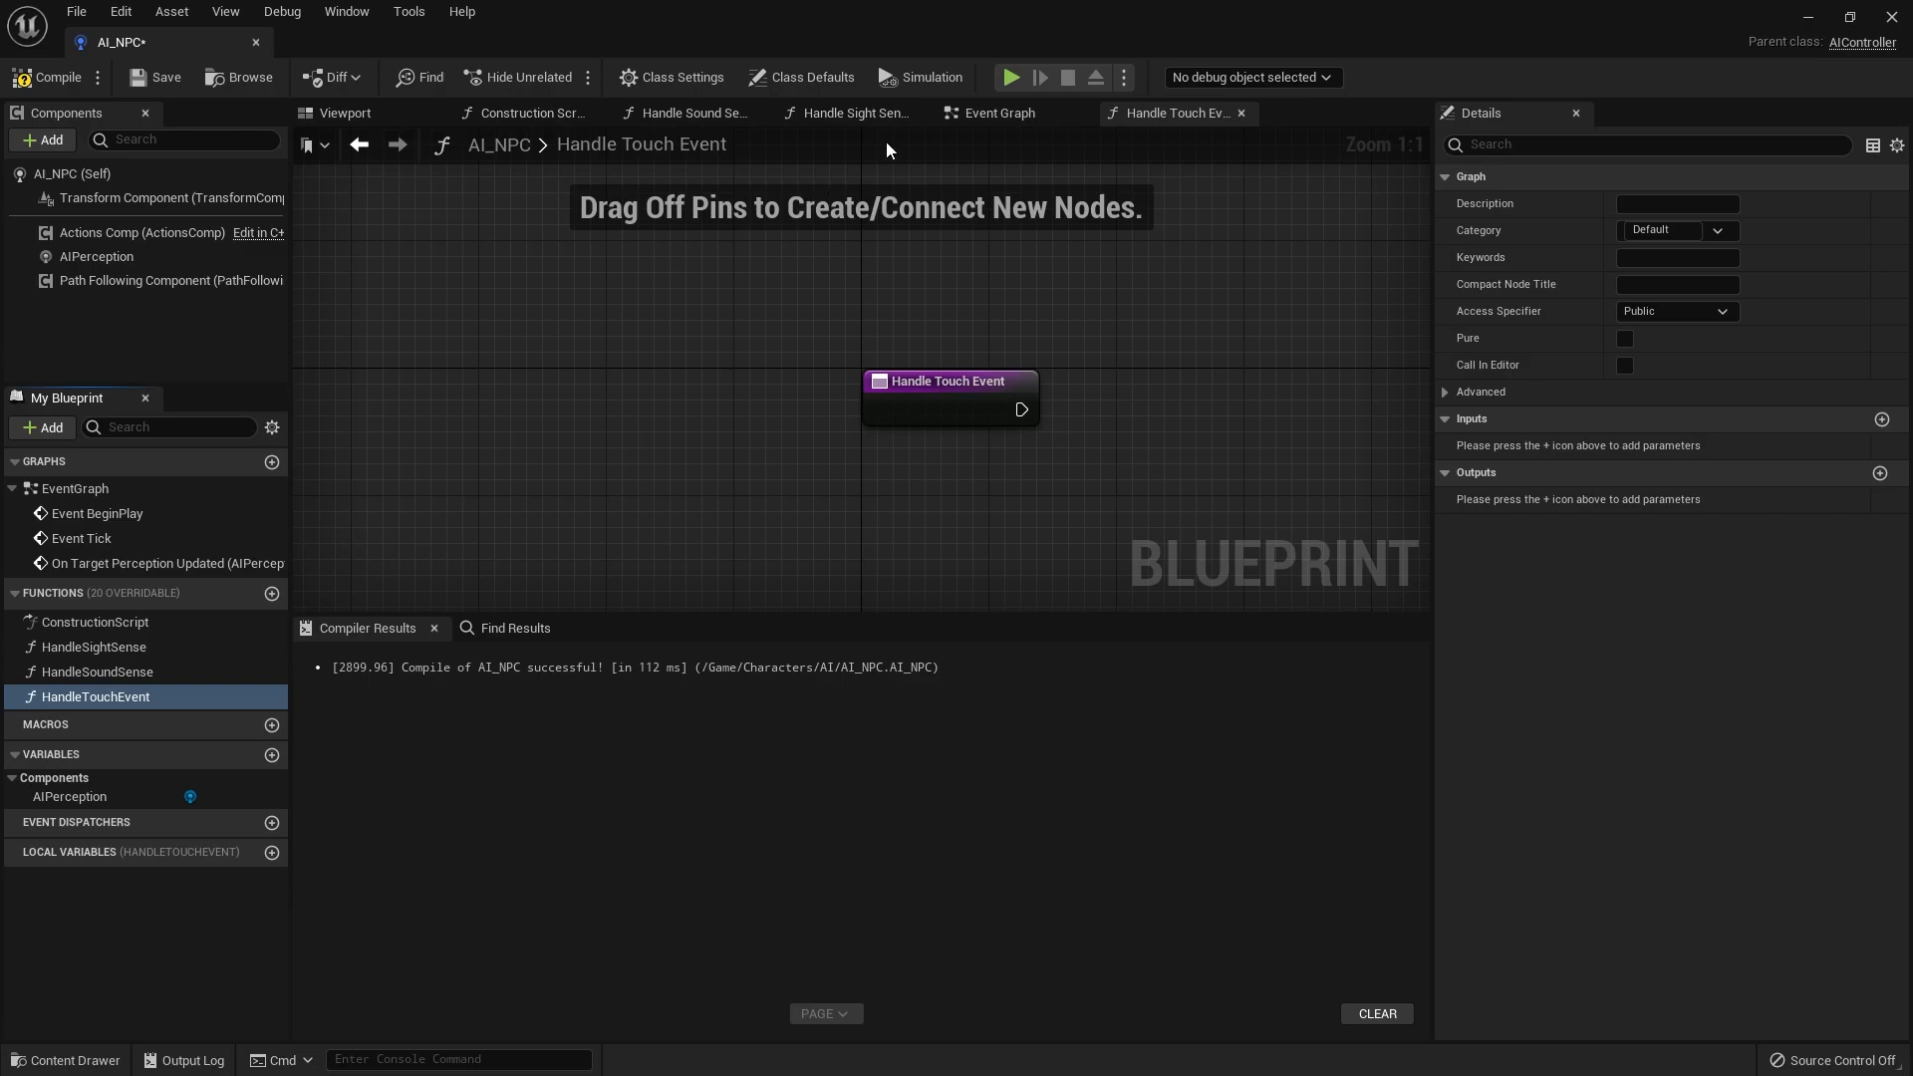
click(855, 114)
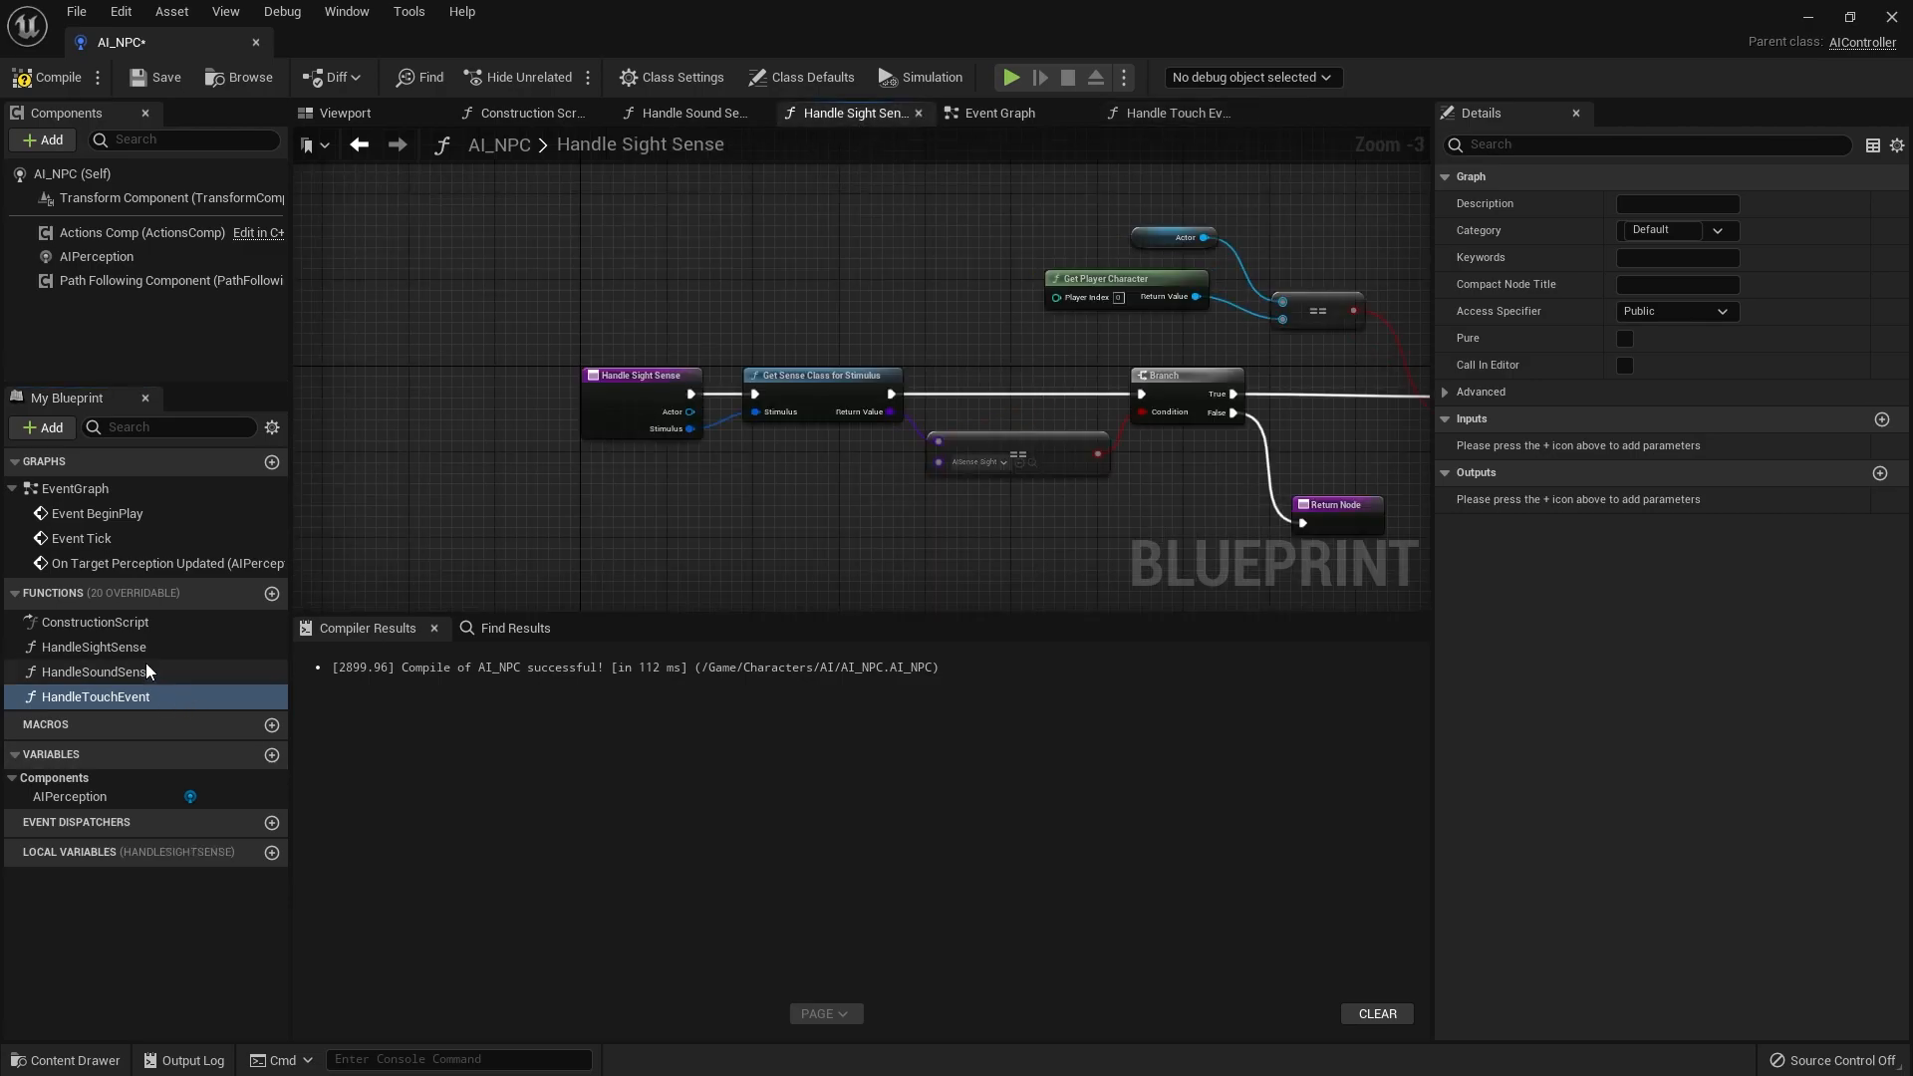
scroll(715, 480, up, 3)
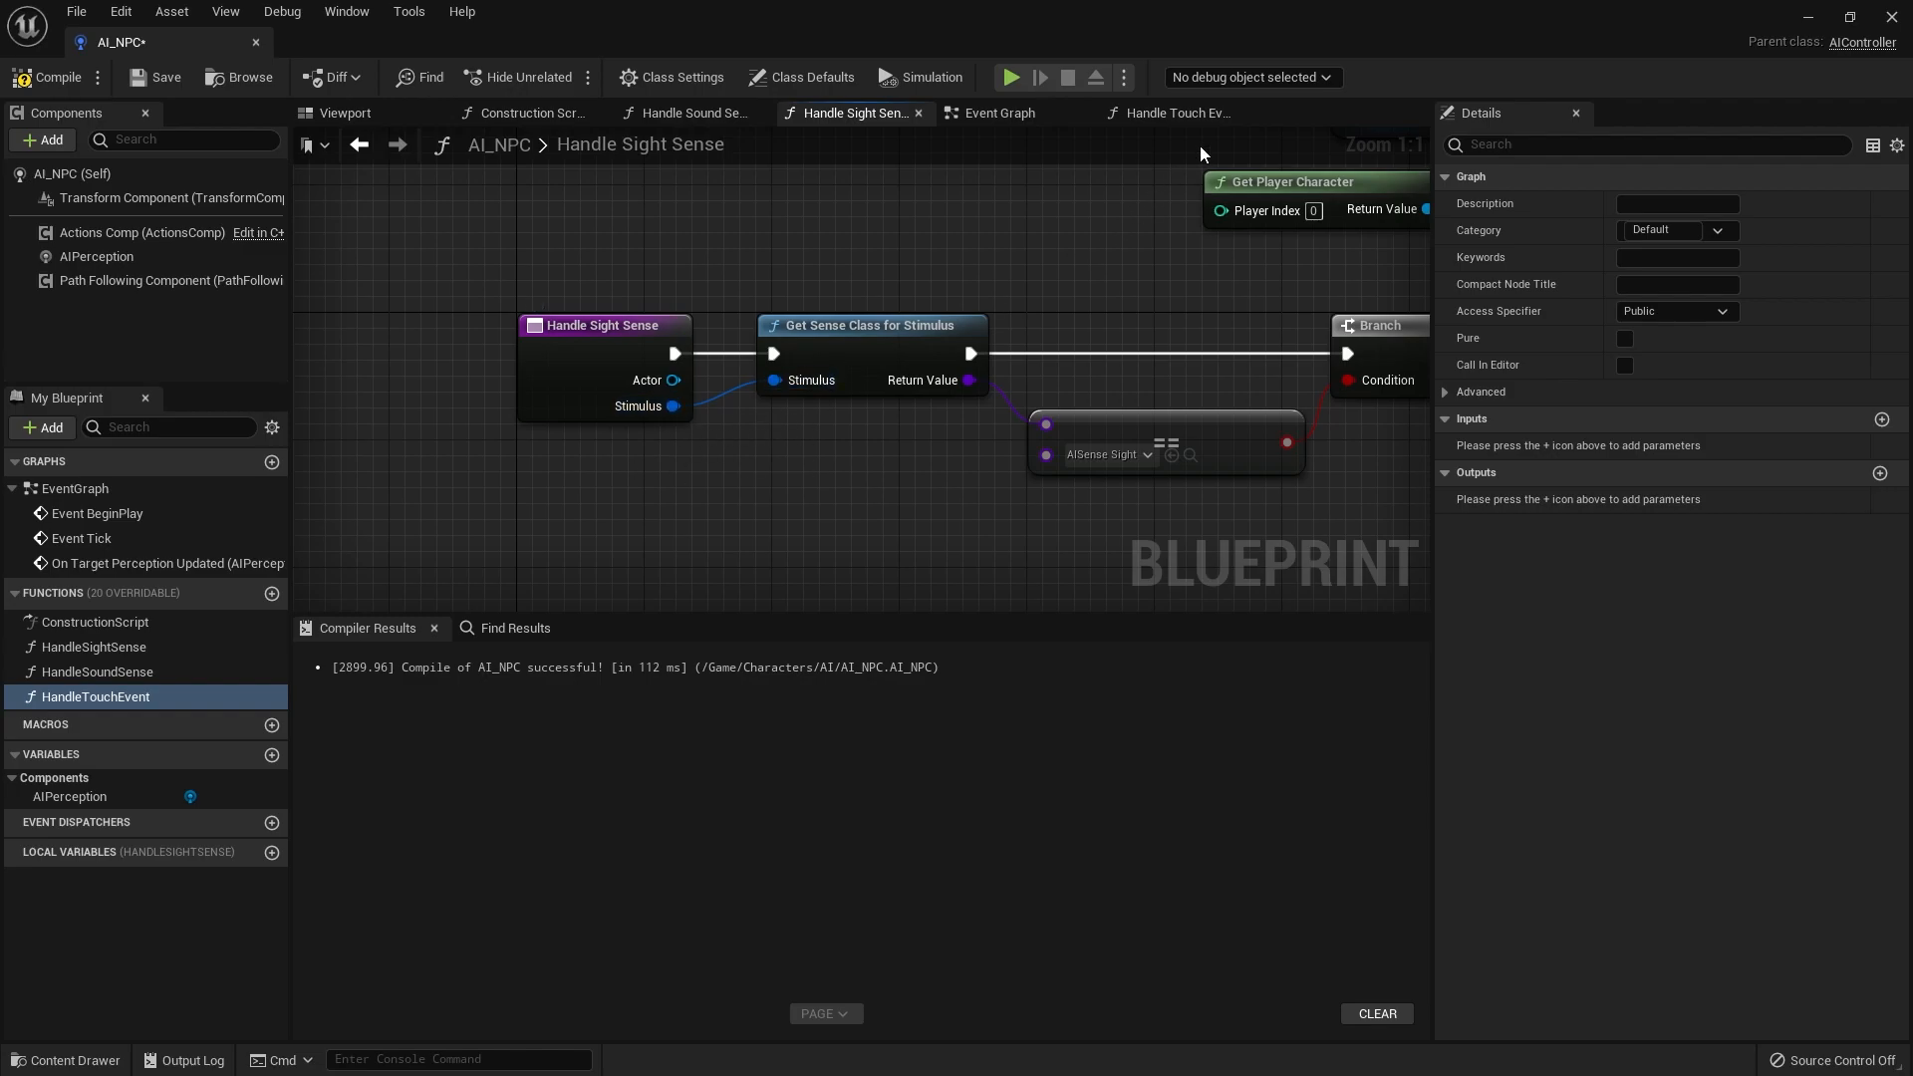
click(1179, 112)
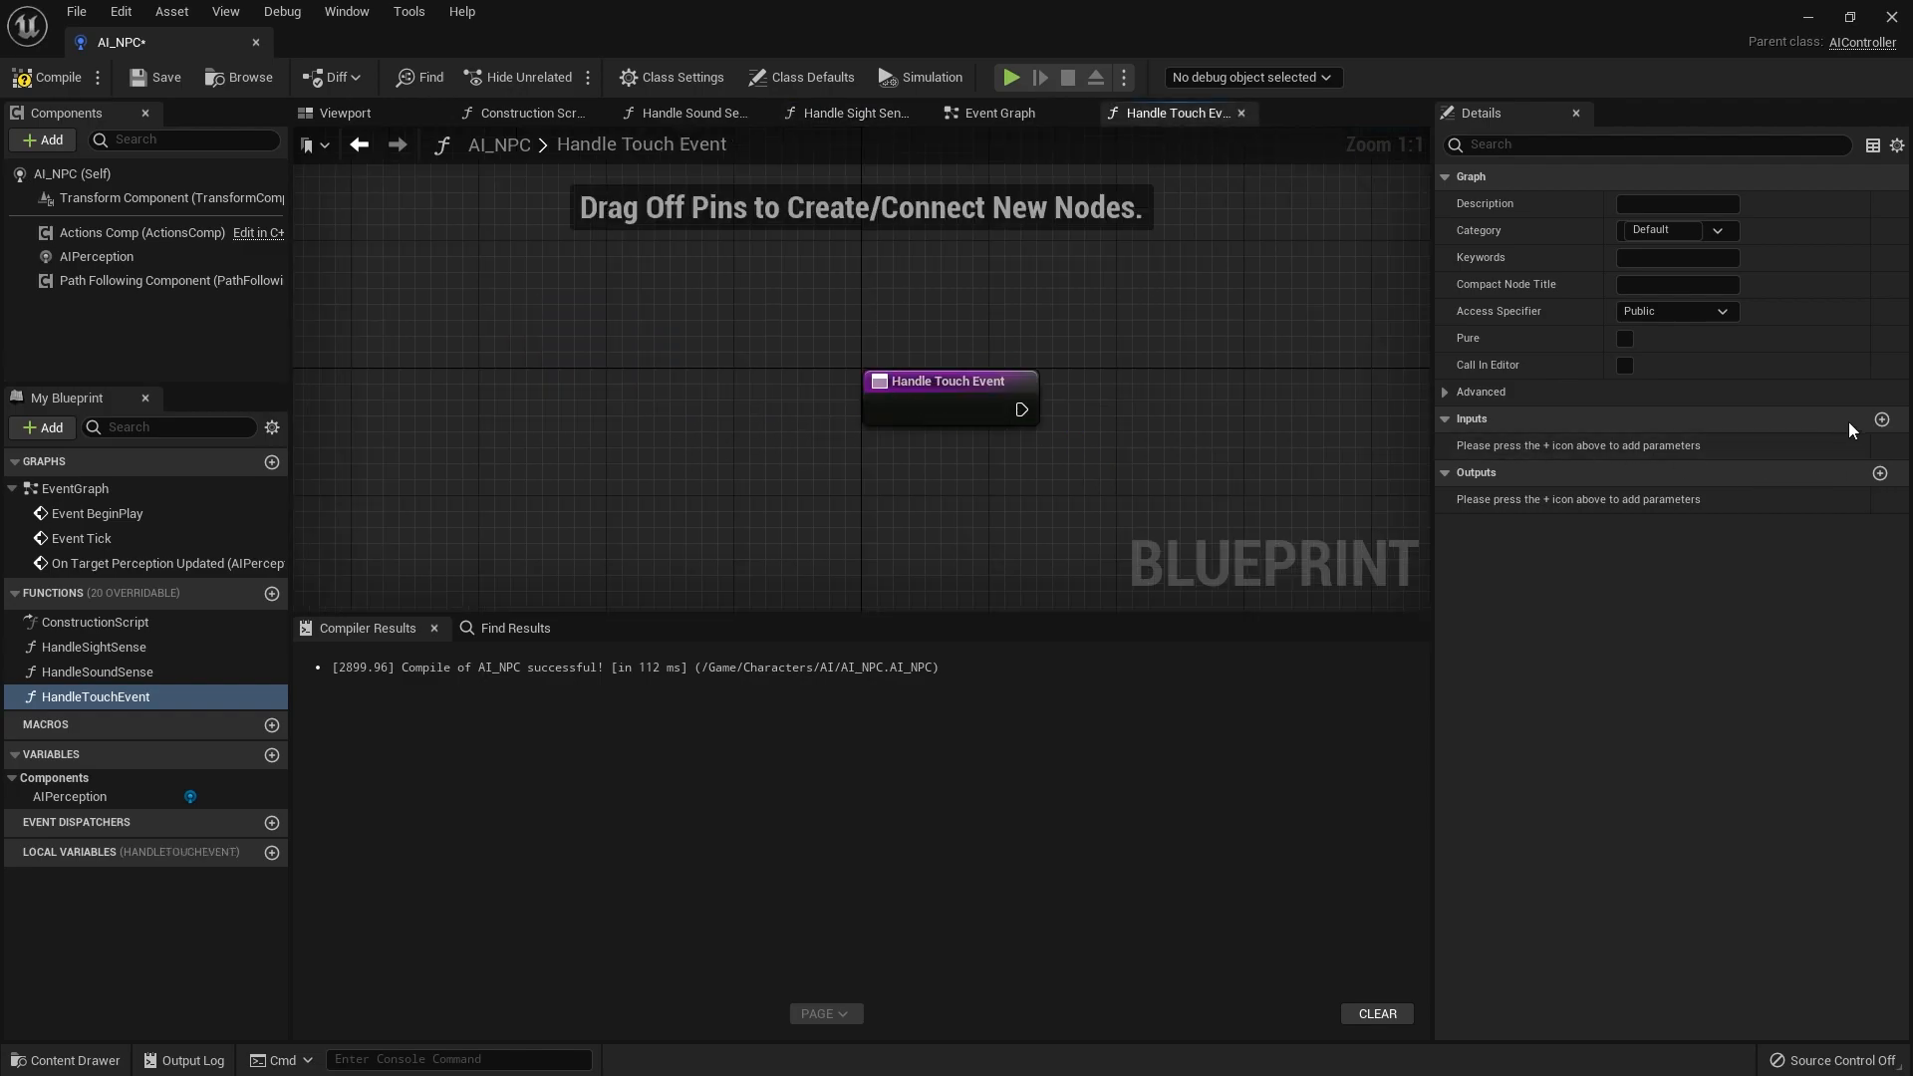
Add an Actor input of type Actor object reference to Handle Touch Event
click(1882, 424)
text(Acto)
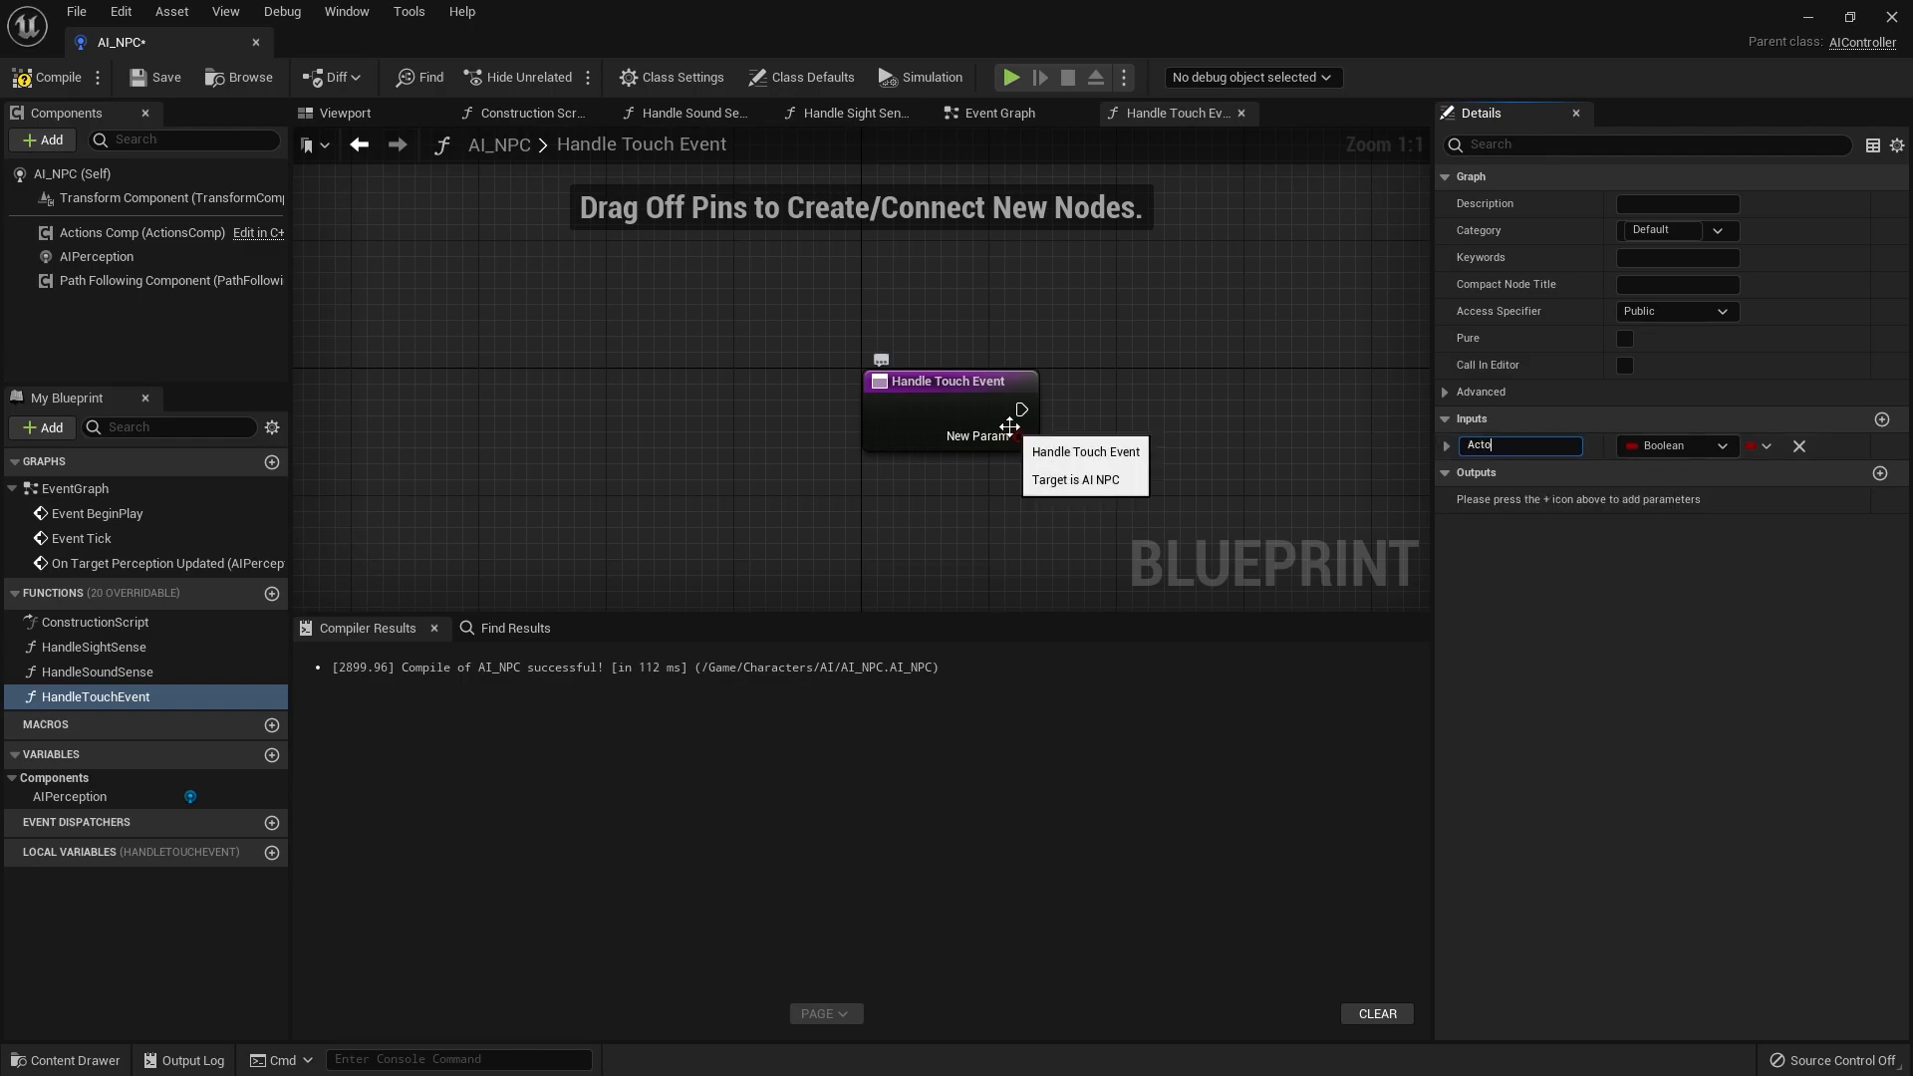
text(r)
key(Return)
click(1667, 444)
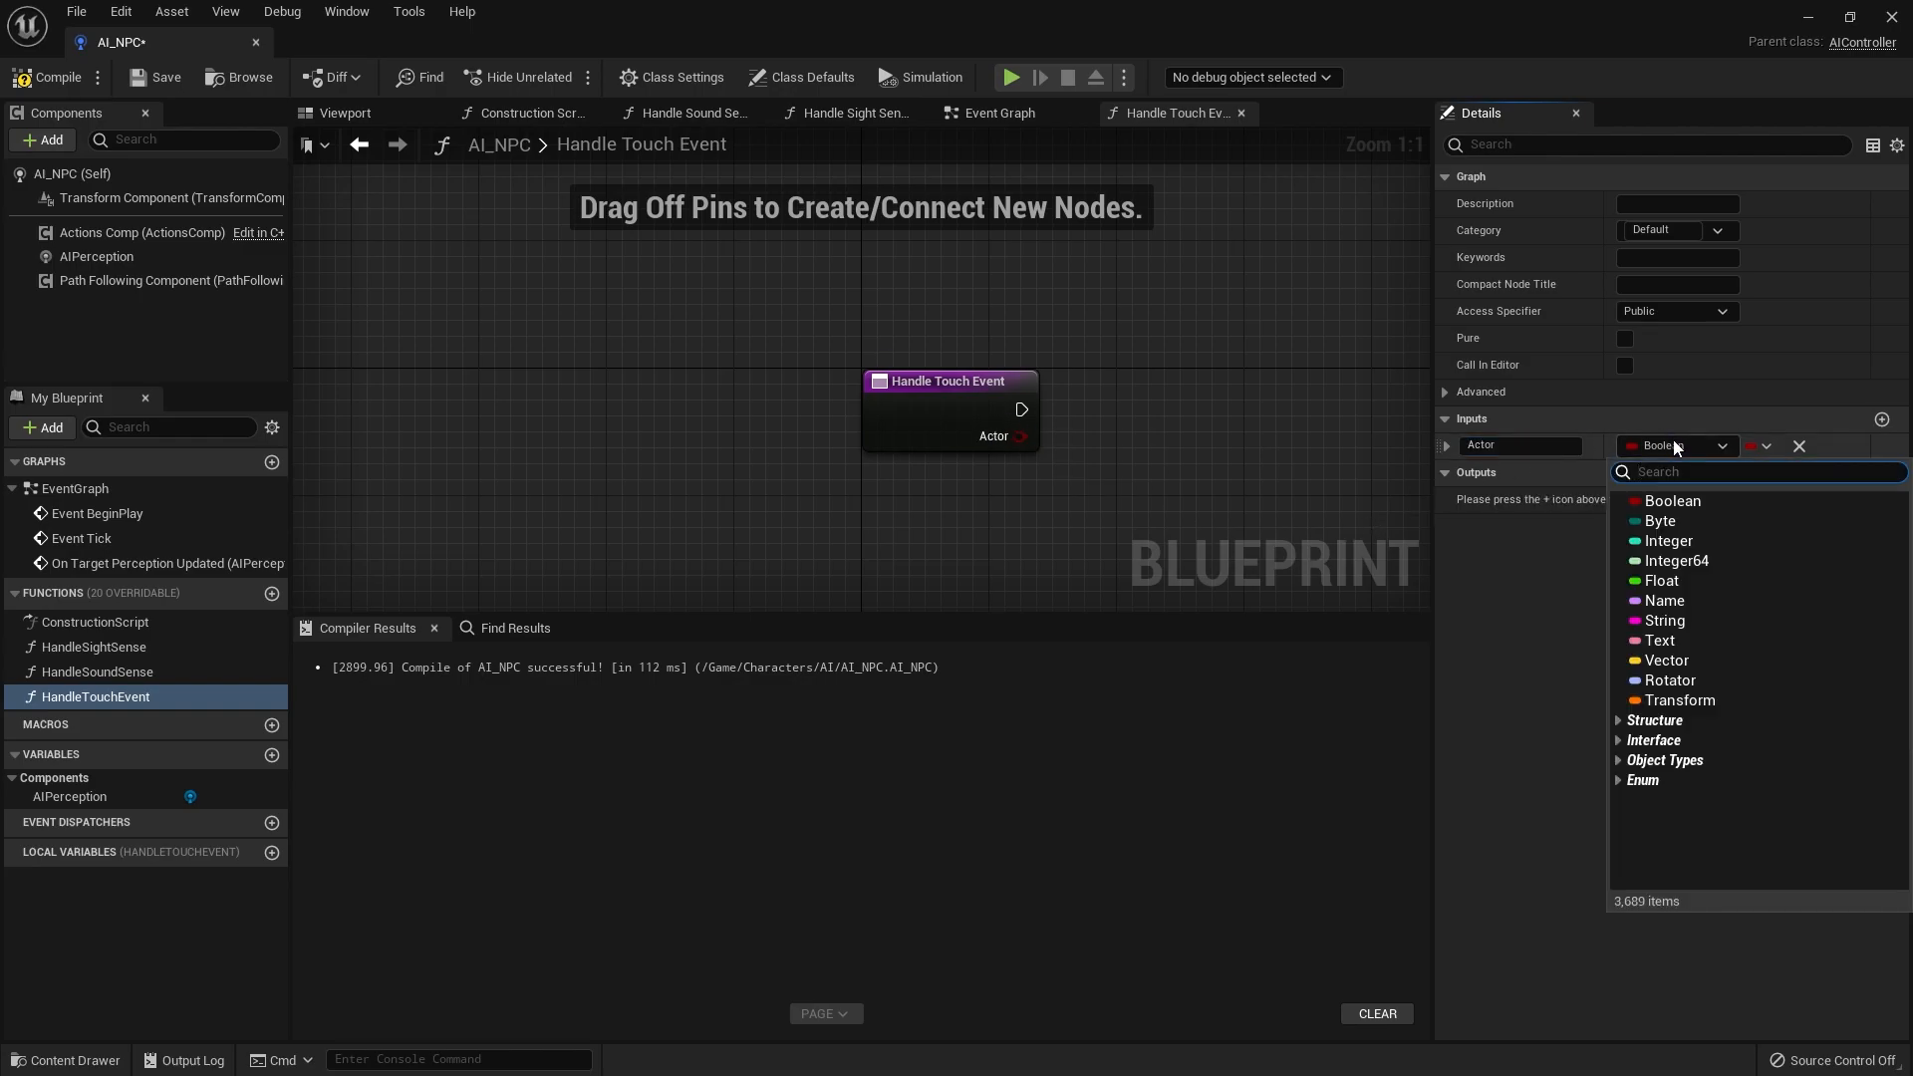
text(actor)
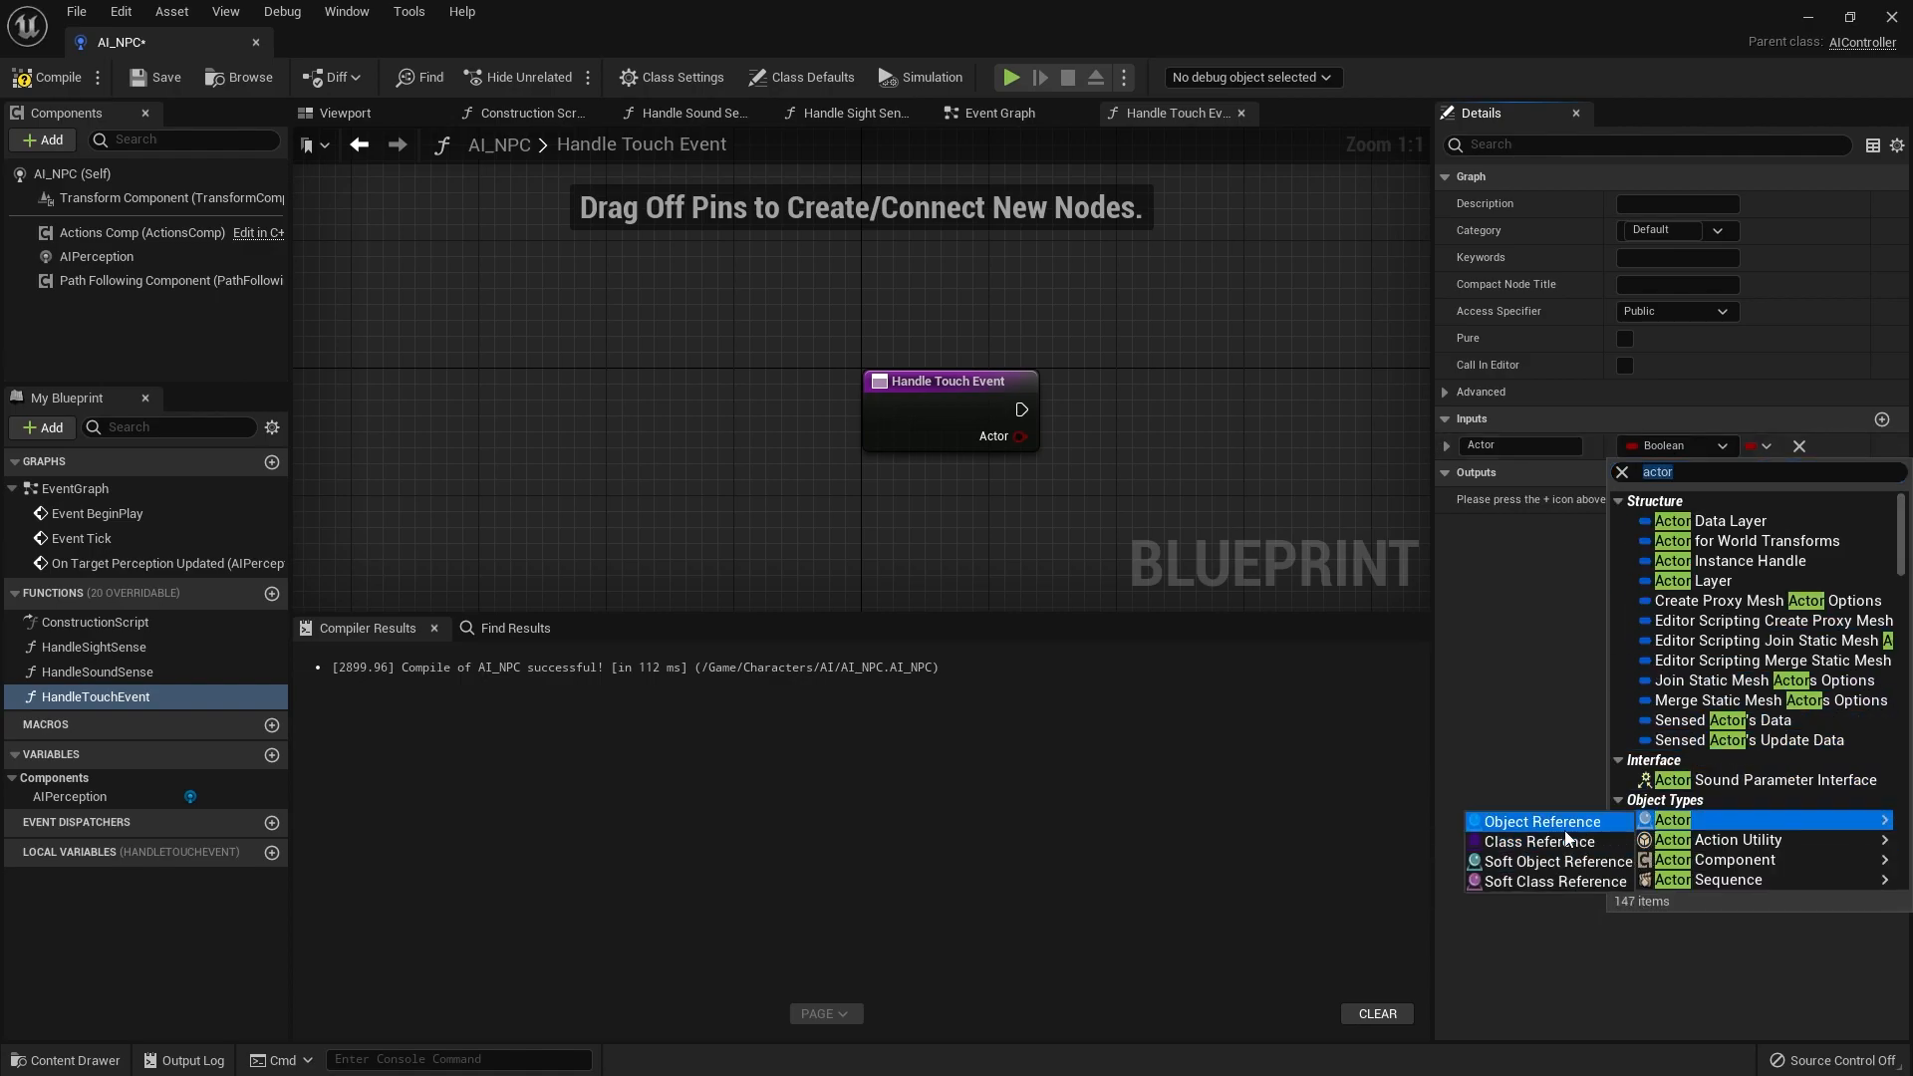
click(1540, 841)
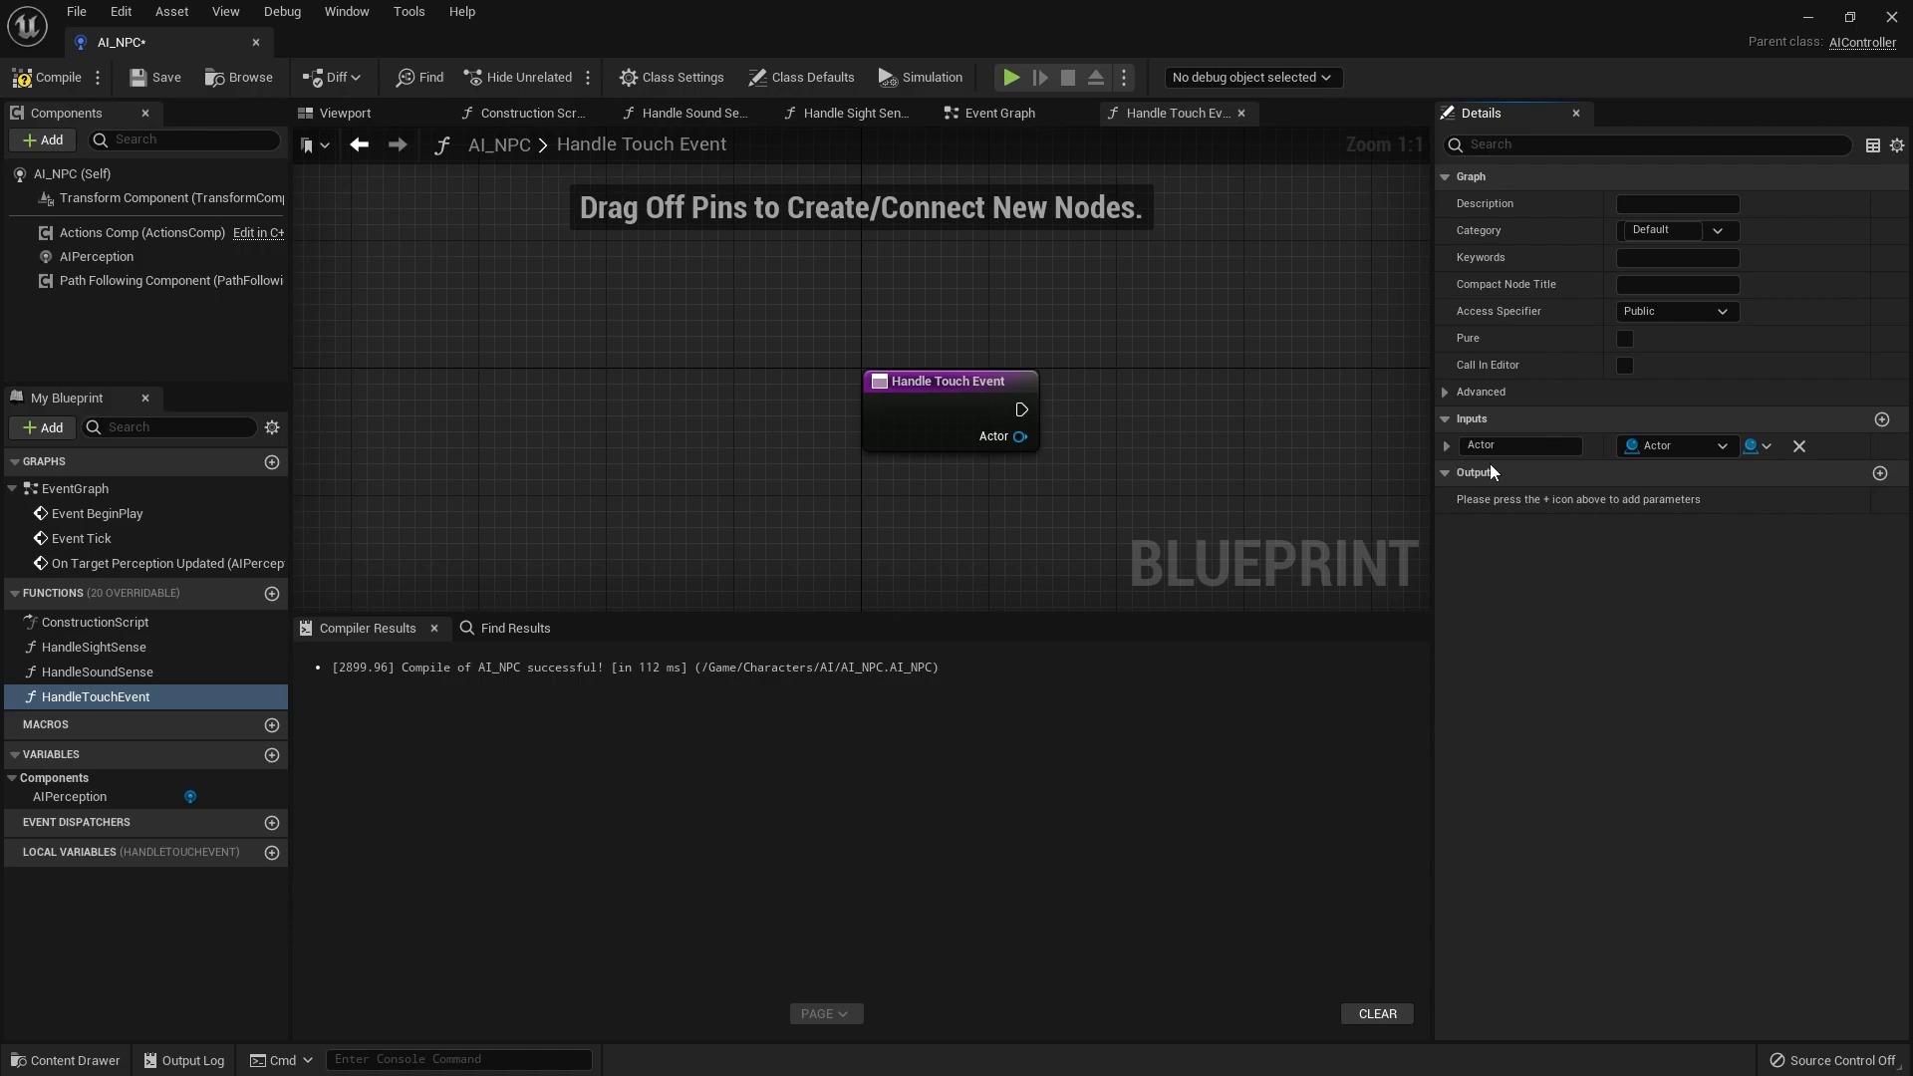
Add a Stimulus input of type AIStimulus to Handle Touch Event
click(1882, 419)
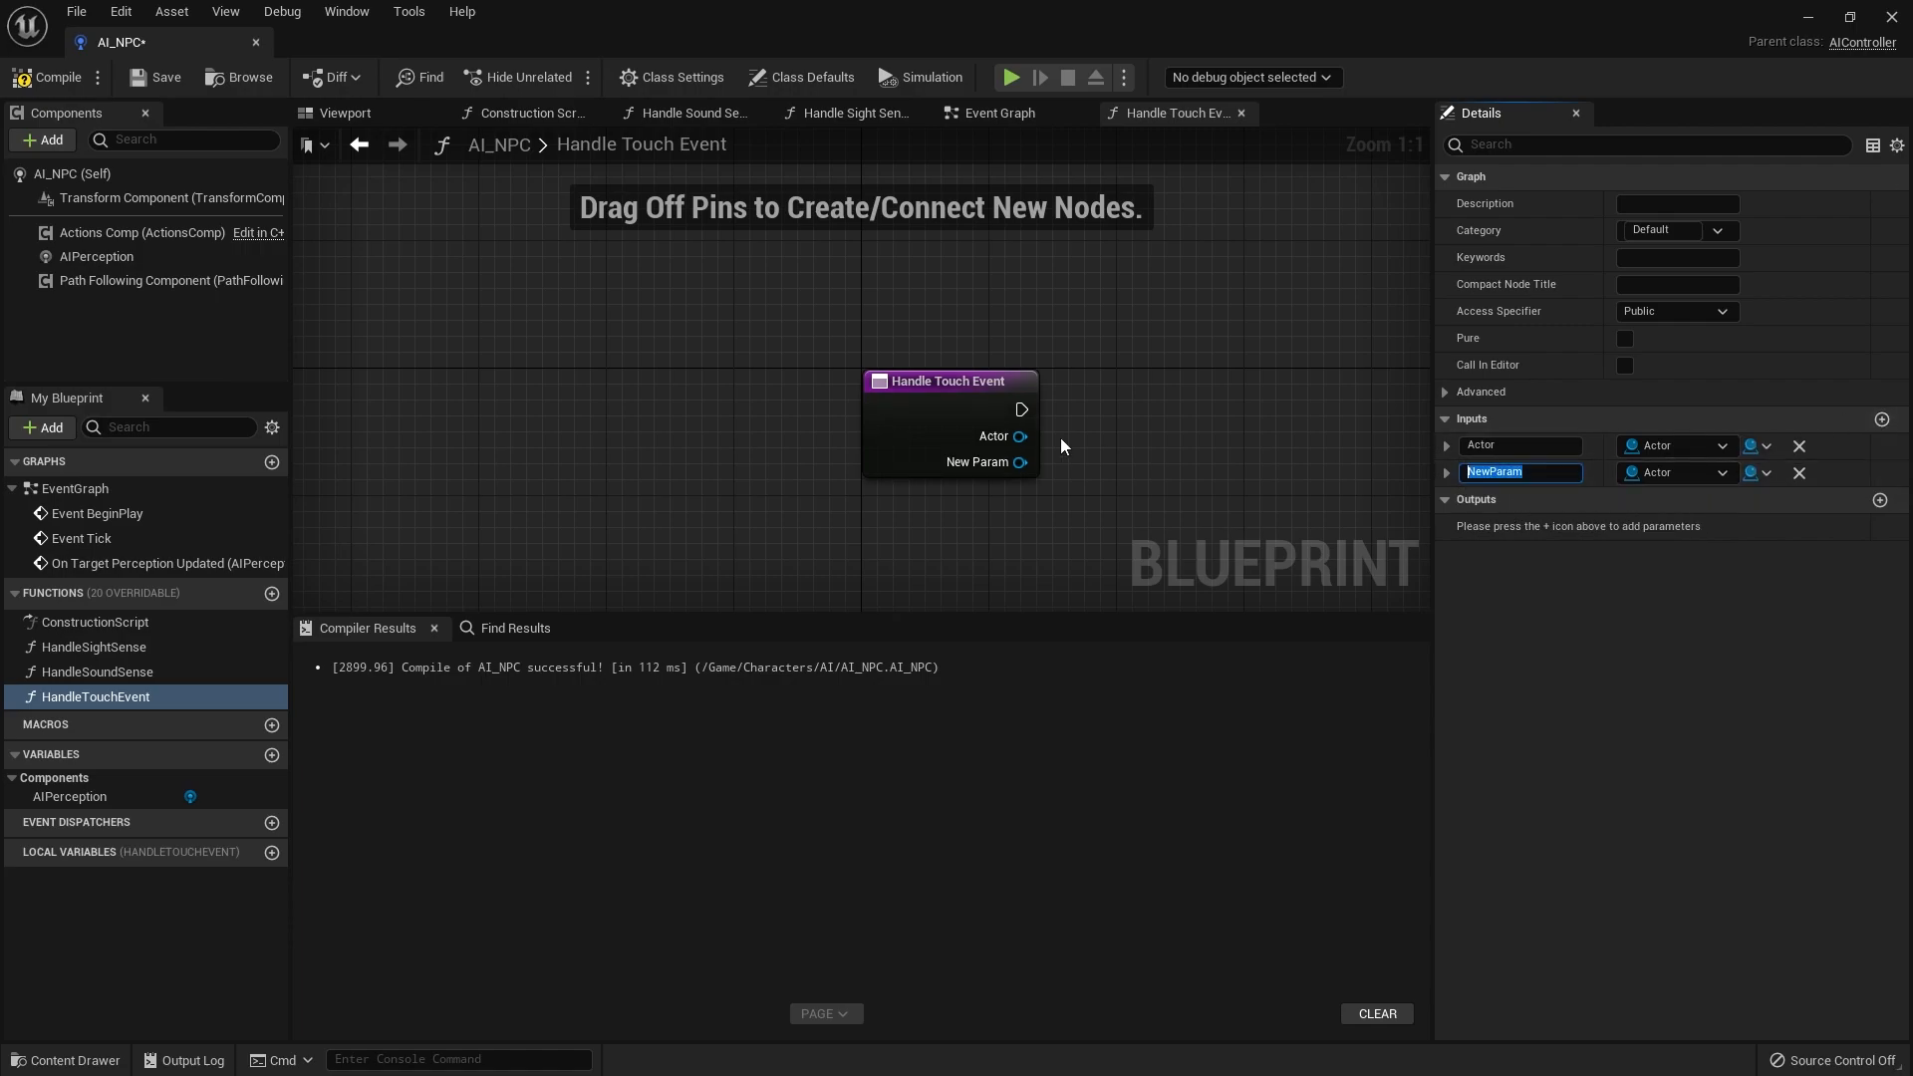
text(Stimulus)
key(Return)
click(1652, 473)
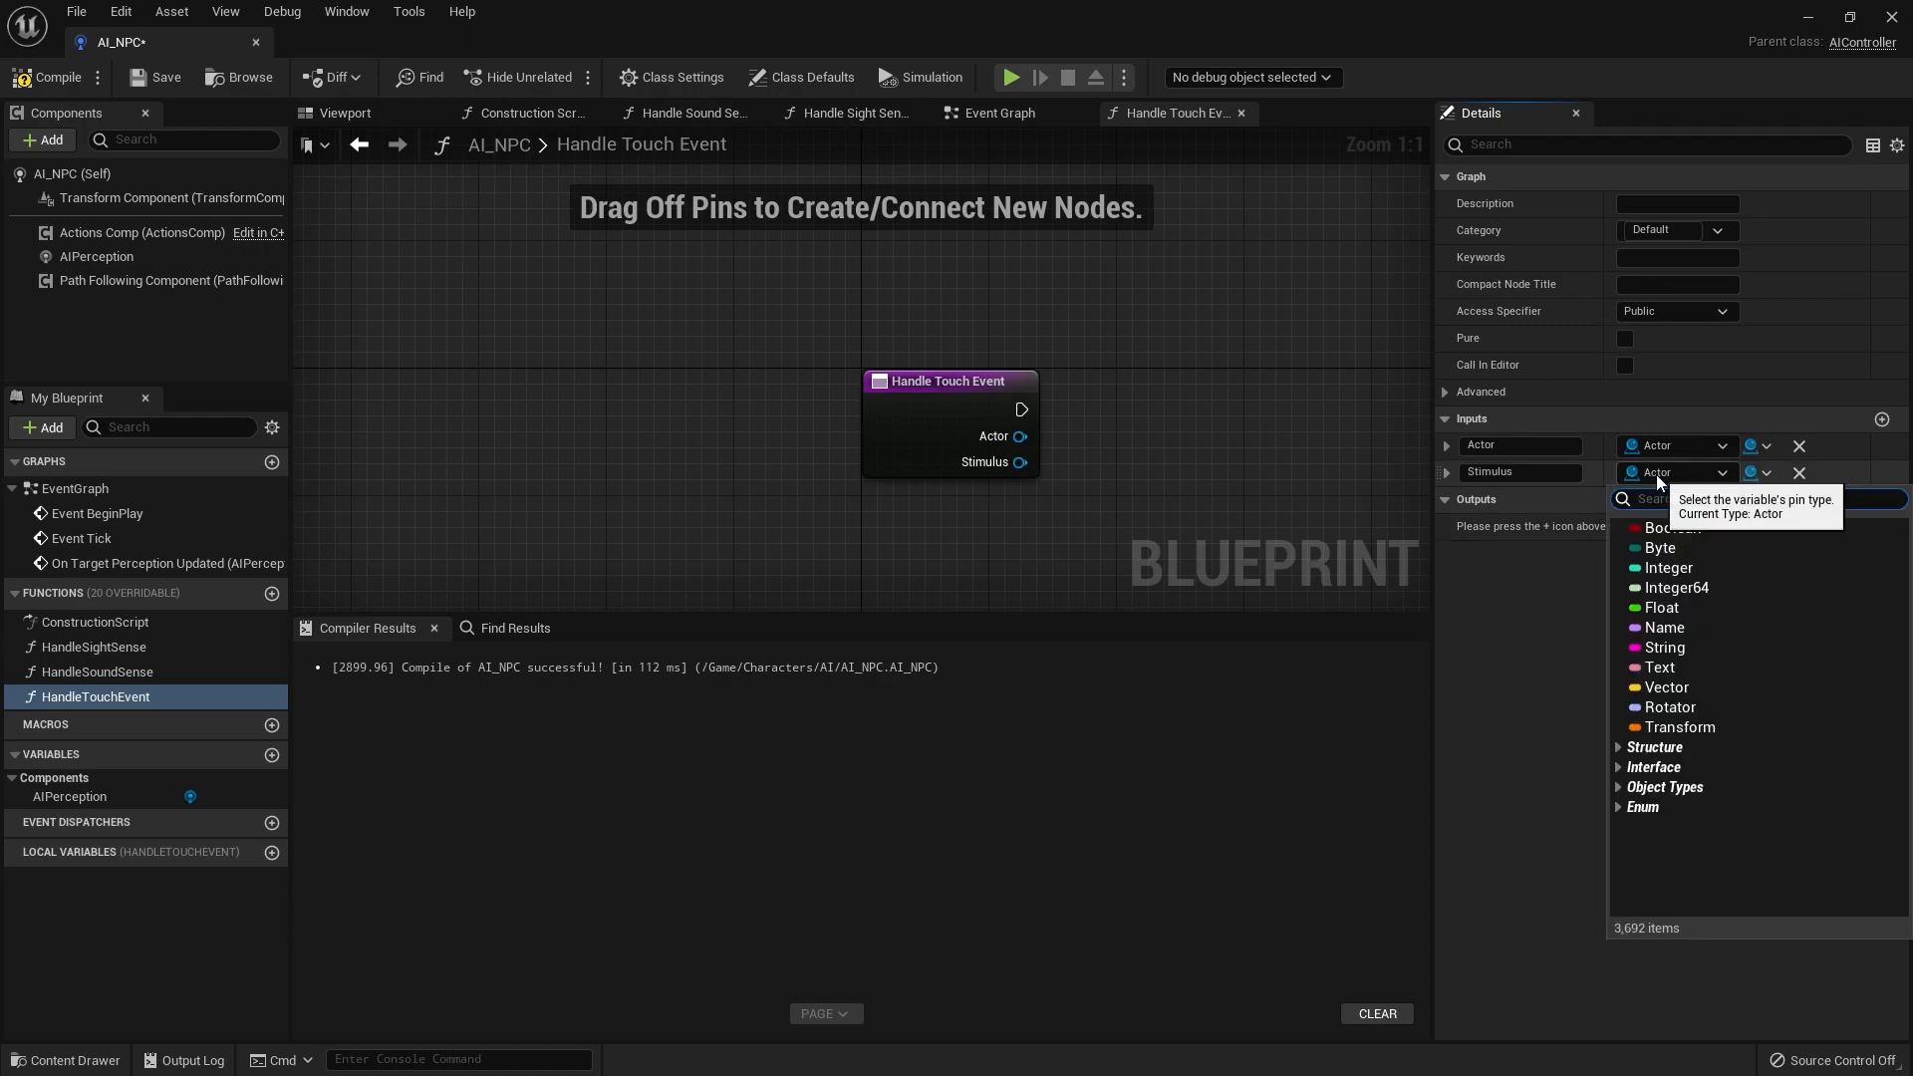
text(stim)
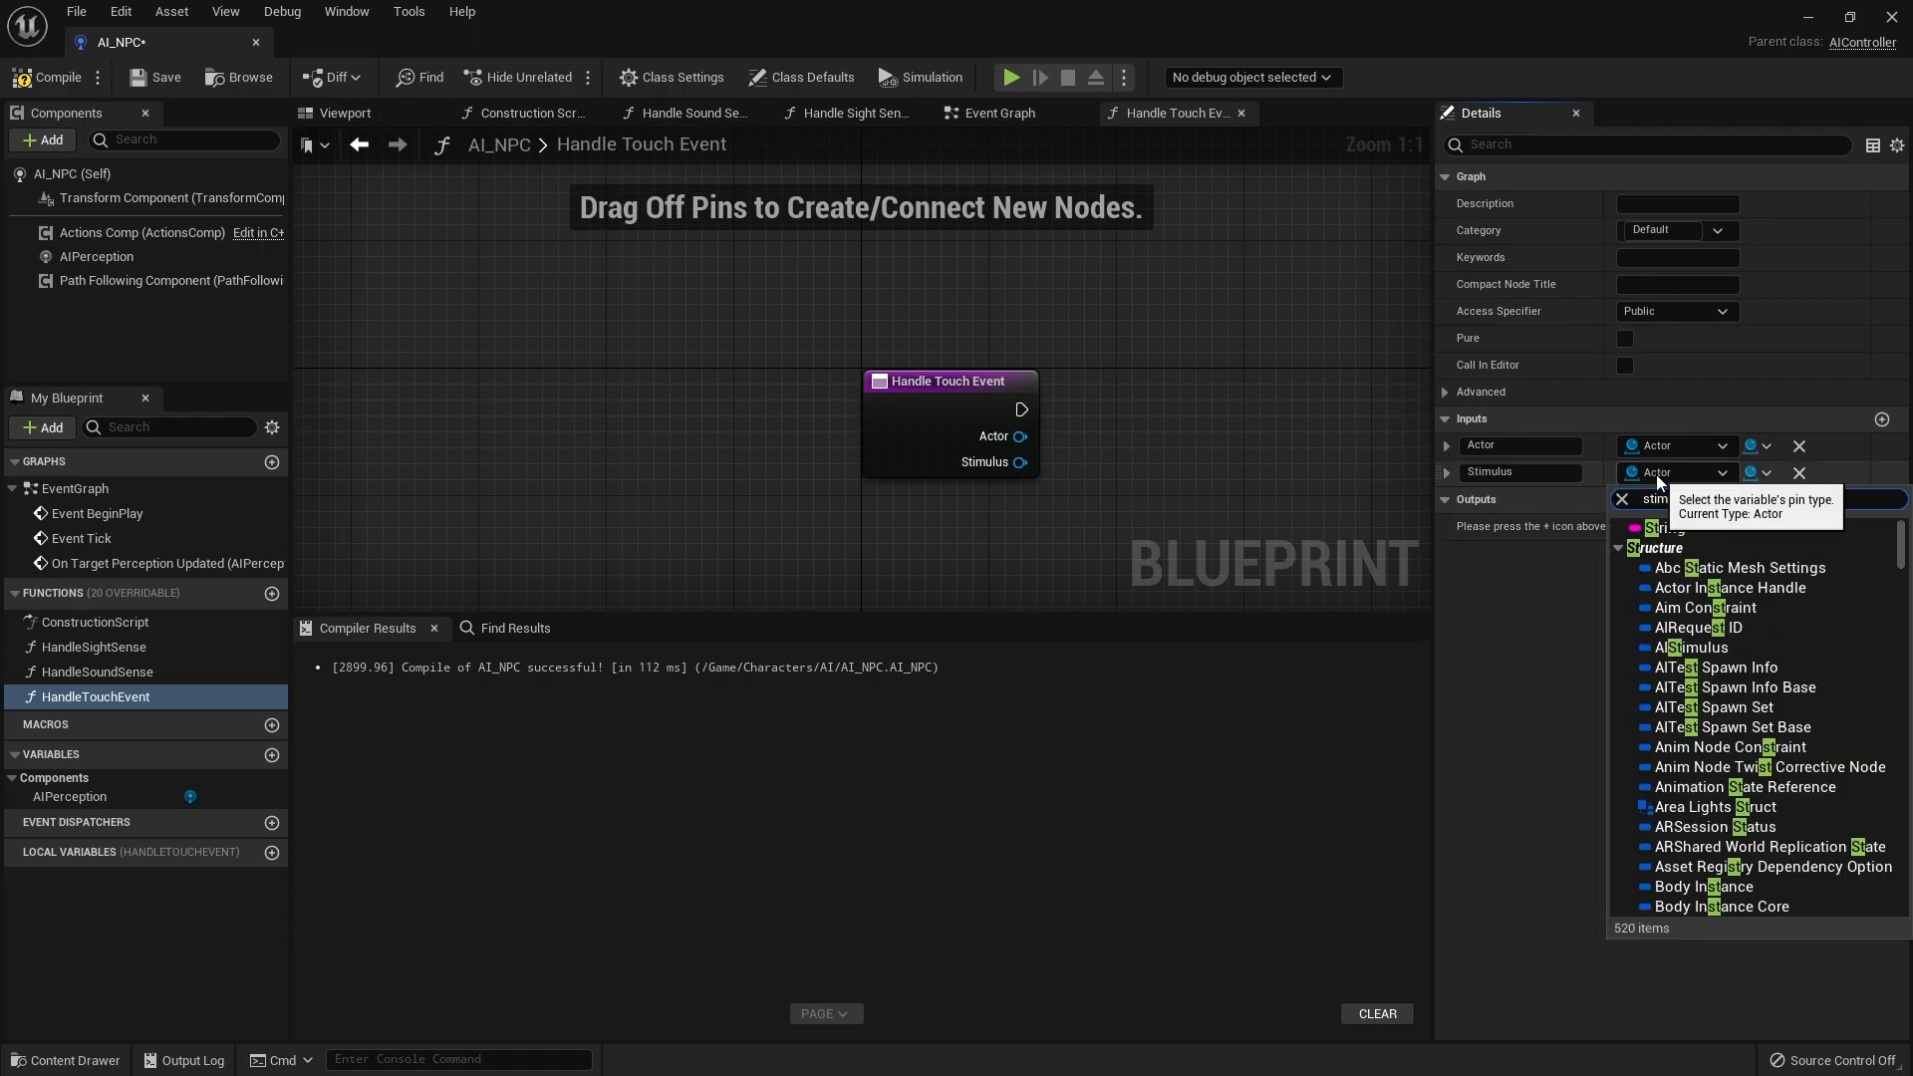
text(ul)
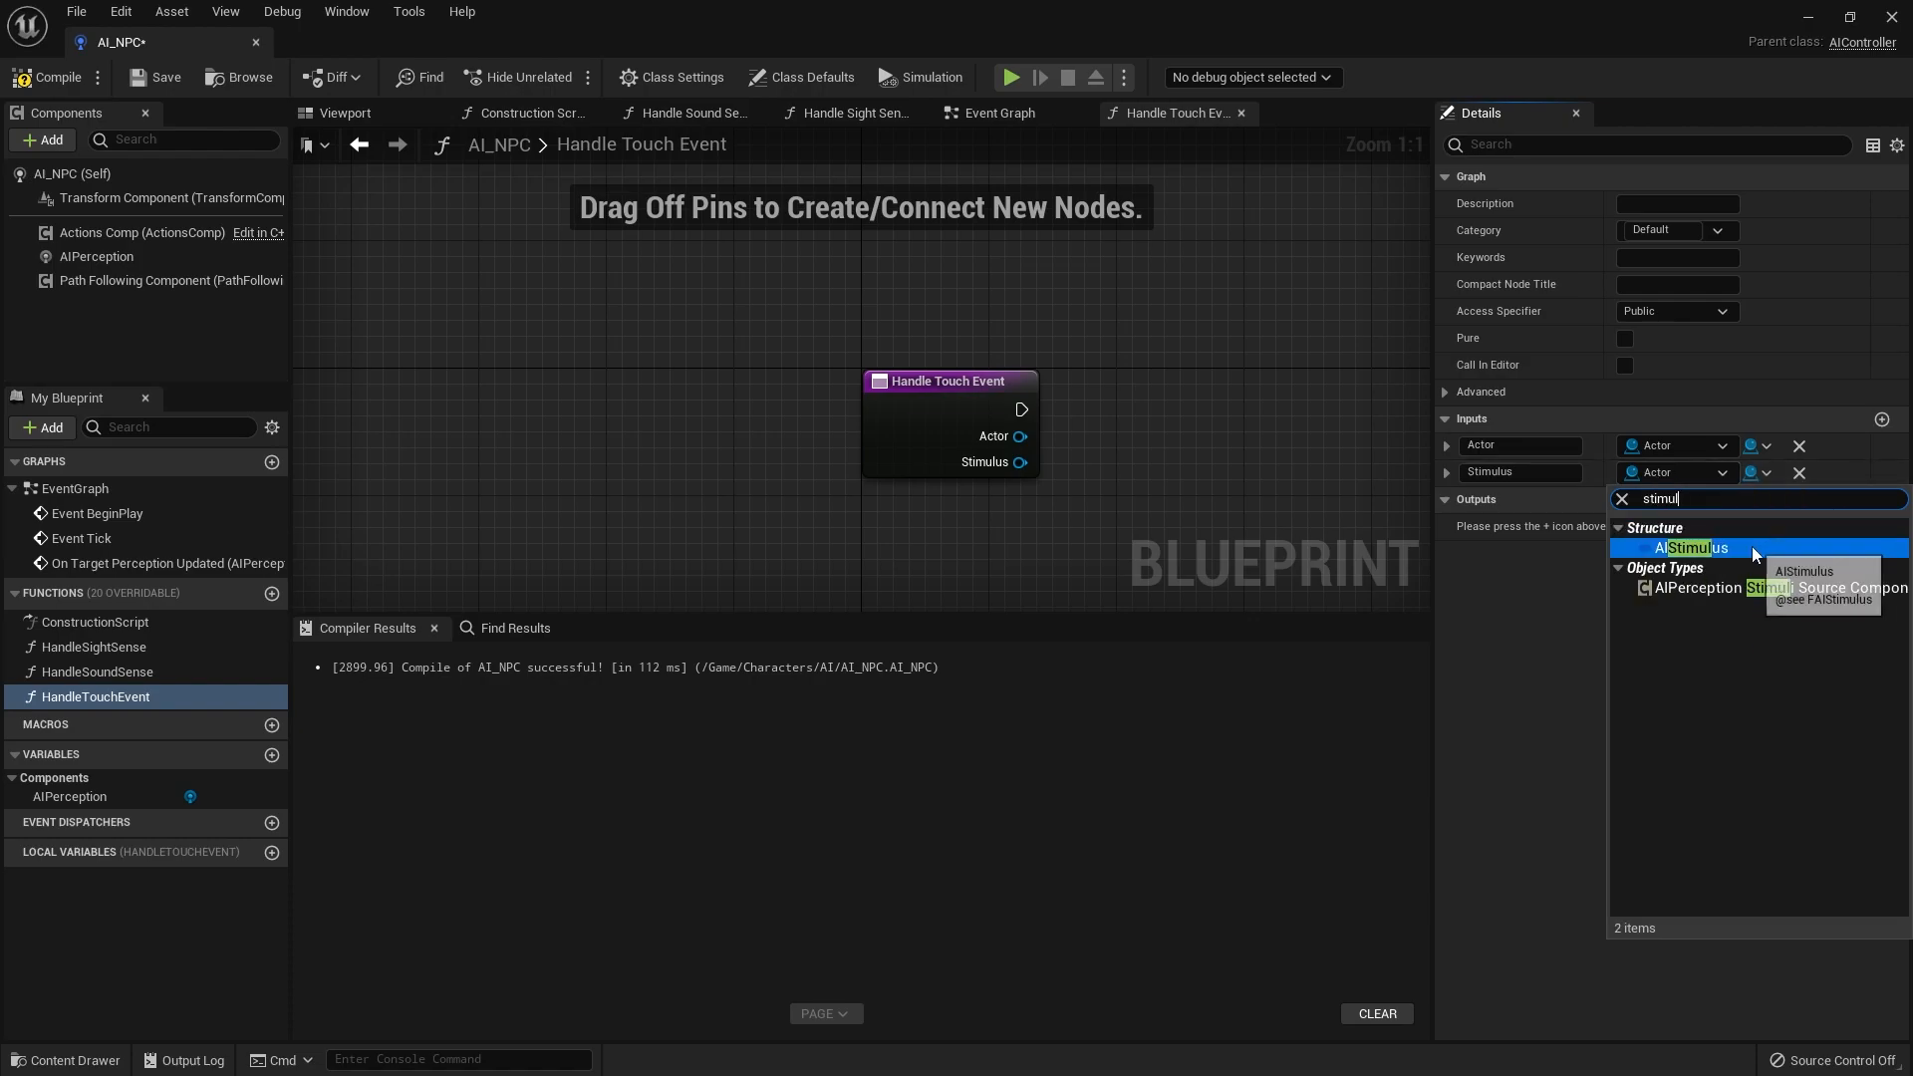
click(1691, 548)
right_drag(1046, 435, 775, 399)
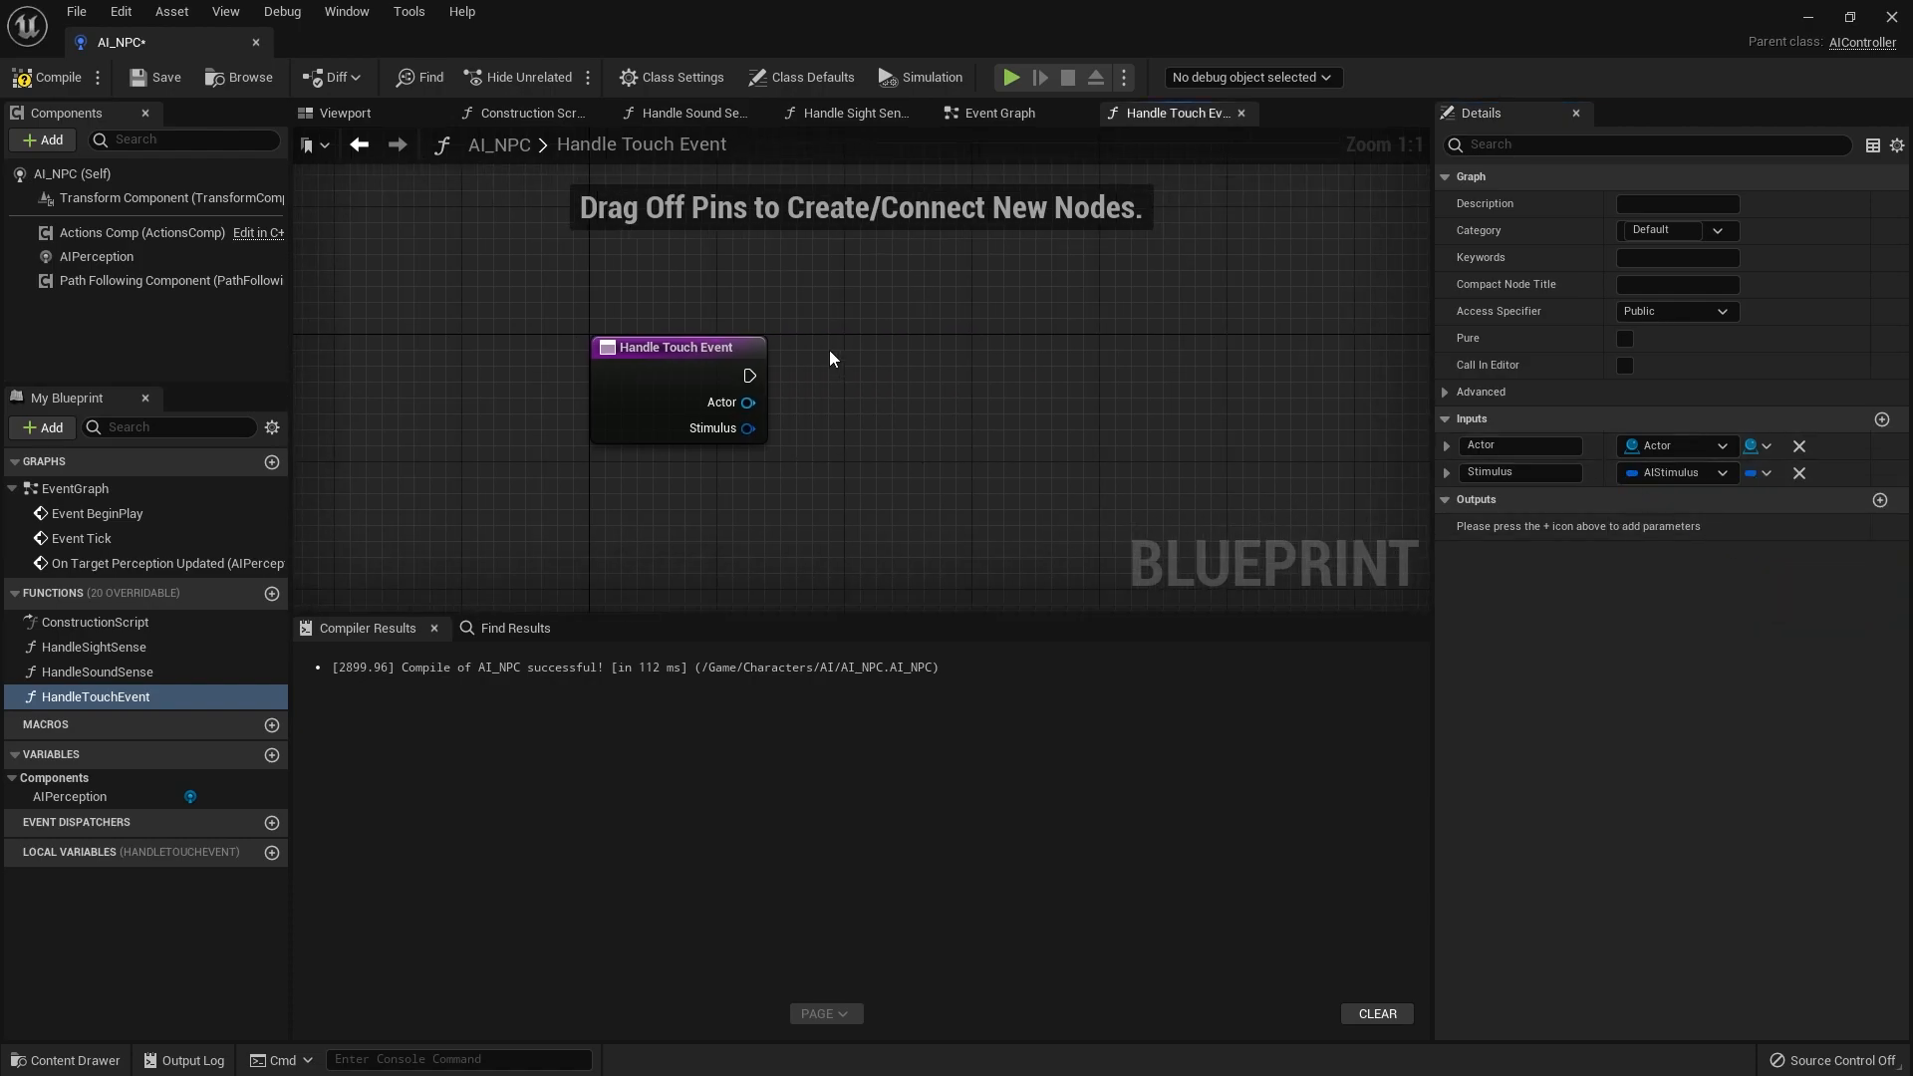
Copy the Get Sense Class, == and Branch nodes from Handle Sight Sense into Handle Touch Event
click(870, 117)
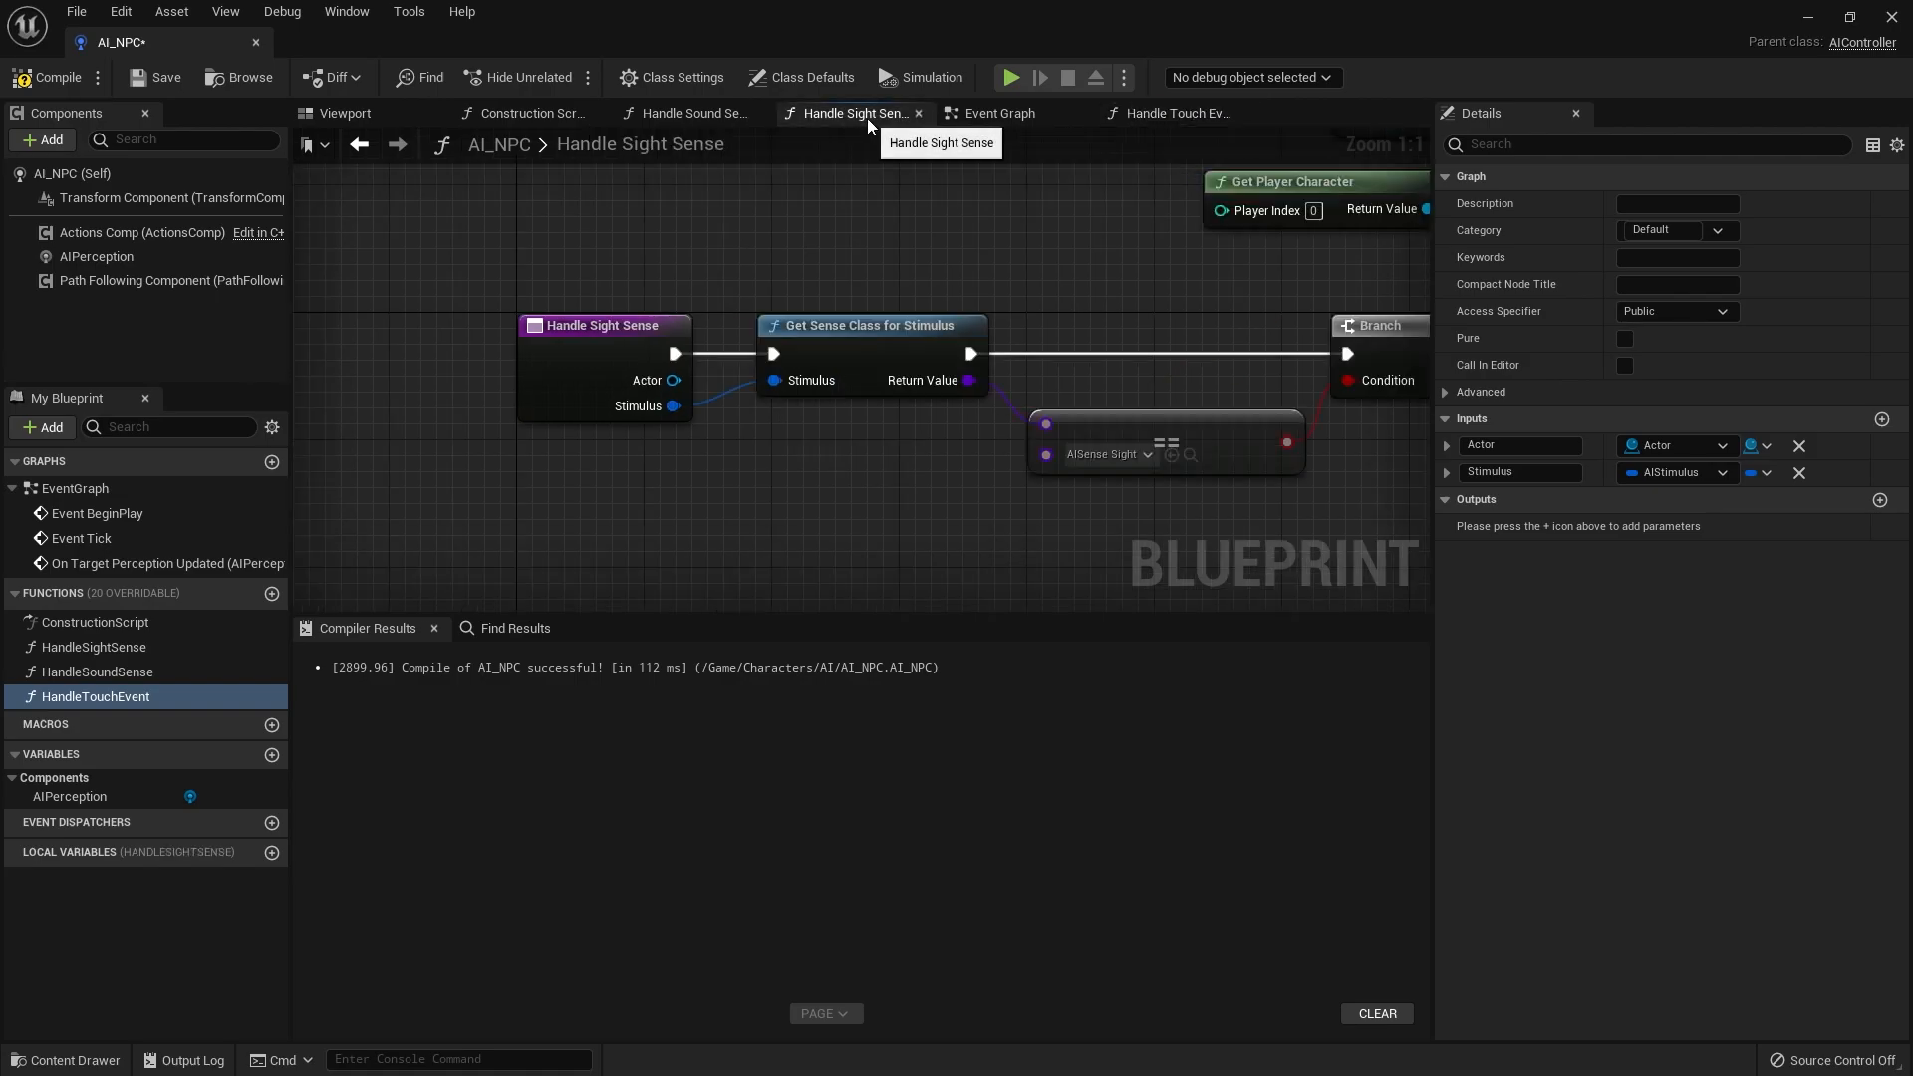
right_drag(945, 487, 793, 465)
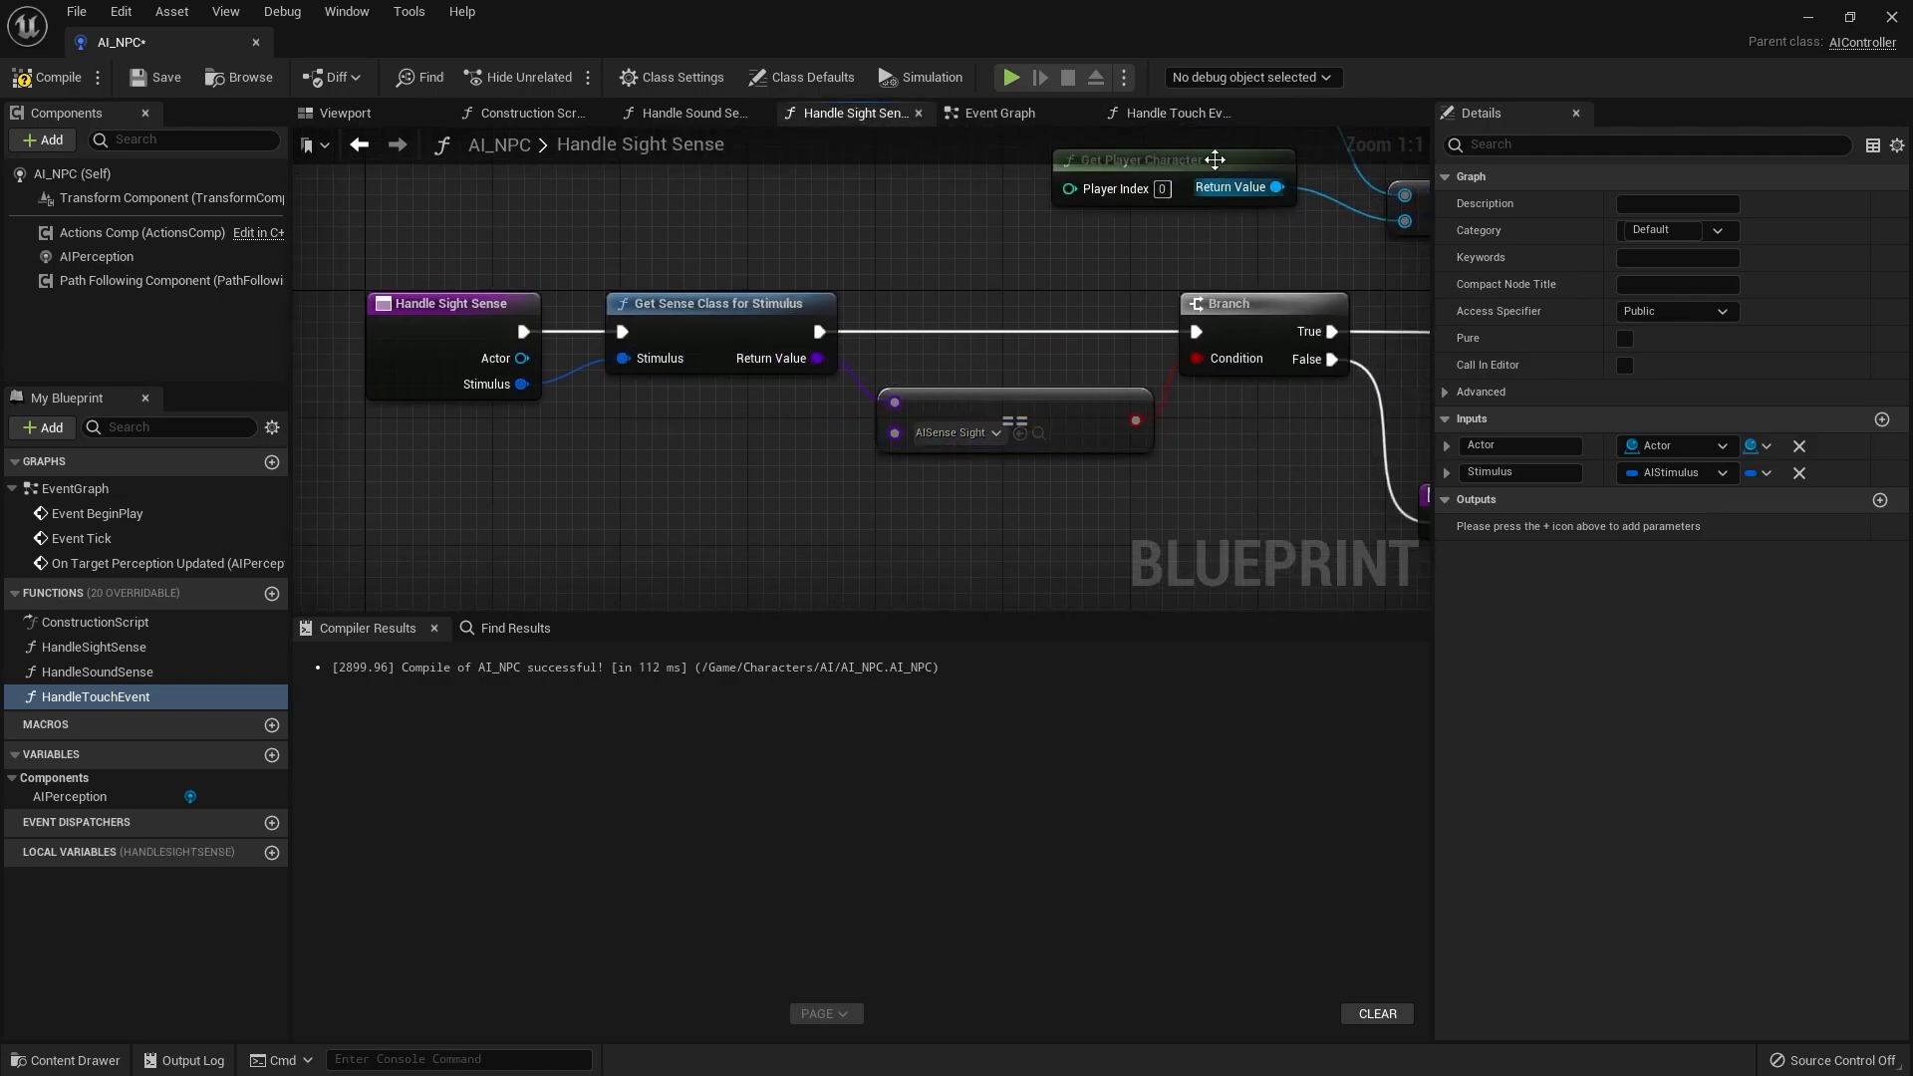
drag(772, 332, 1257, 503)
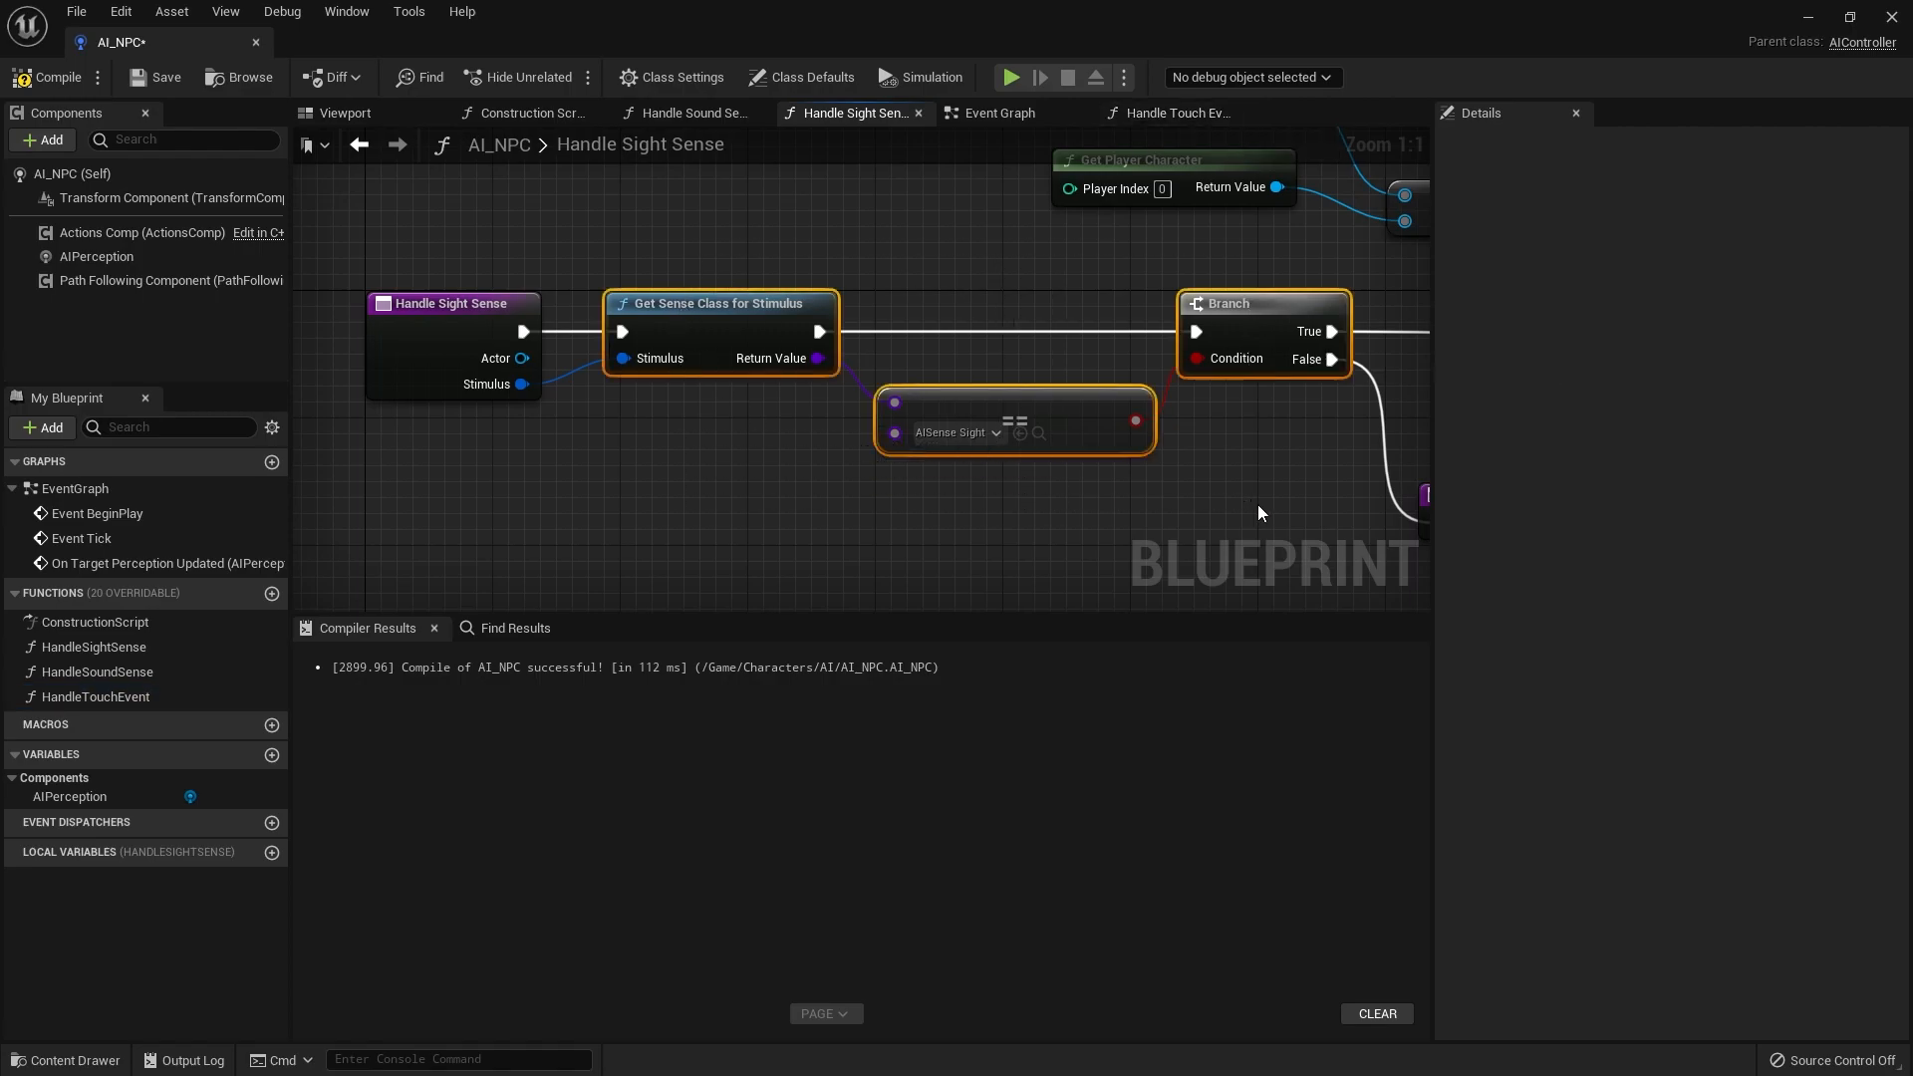
click(1197, 120)
key(ctrl+v)
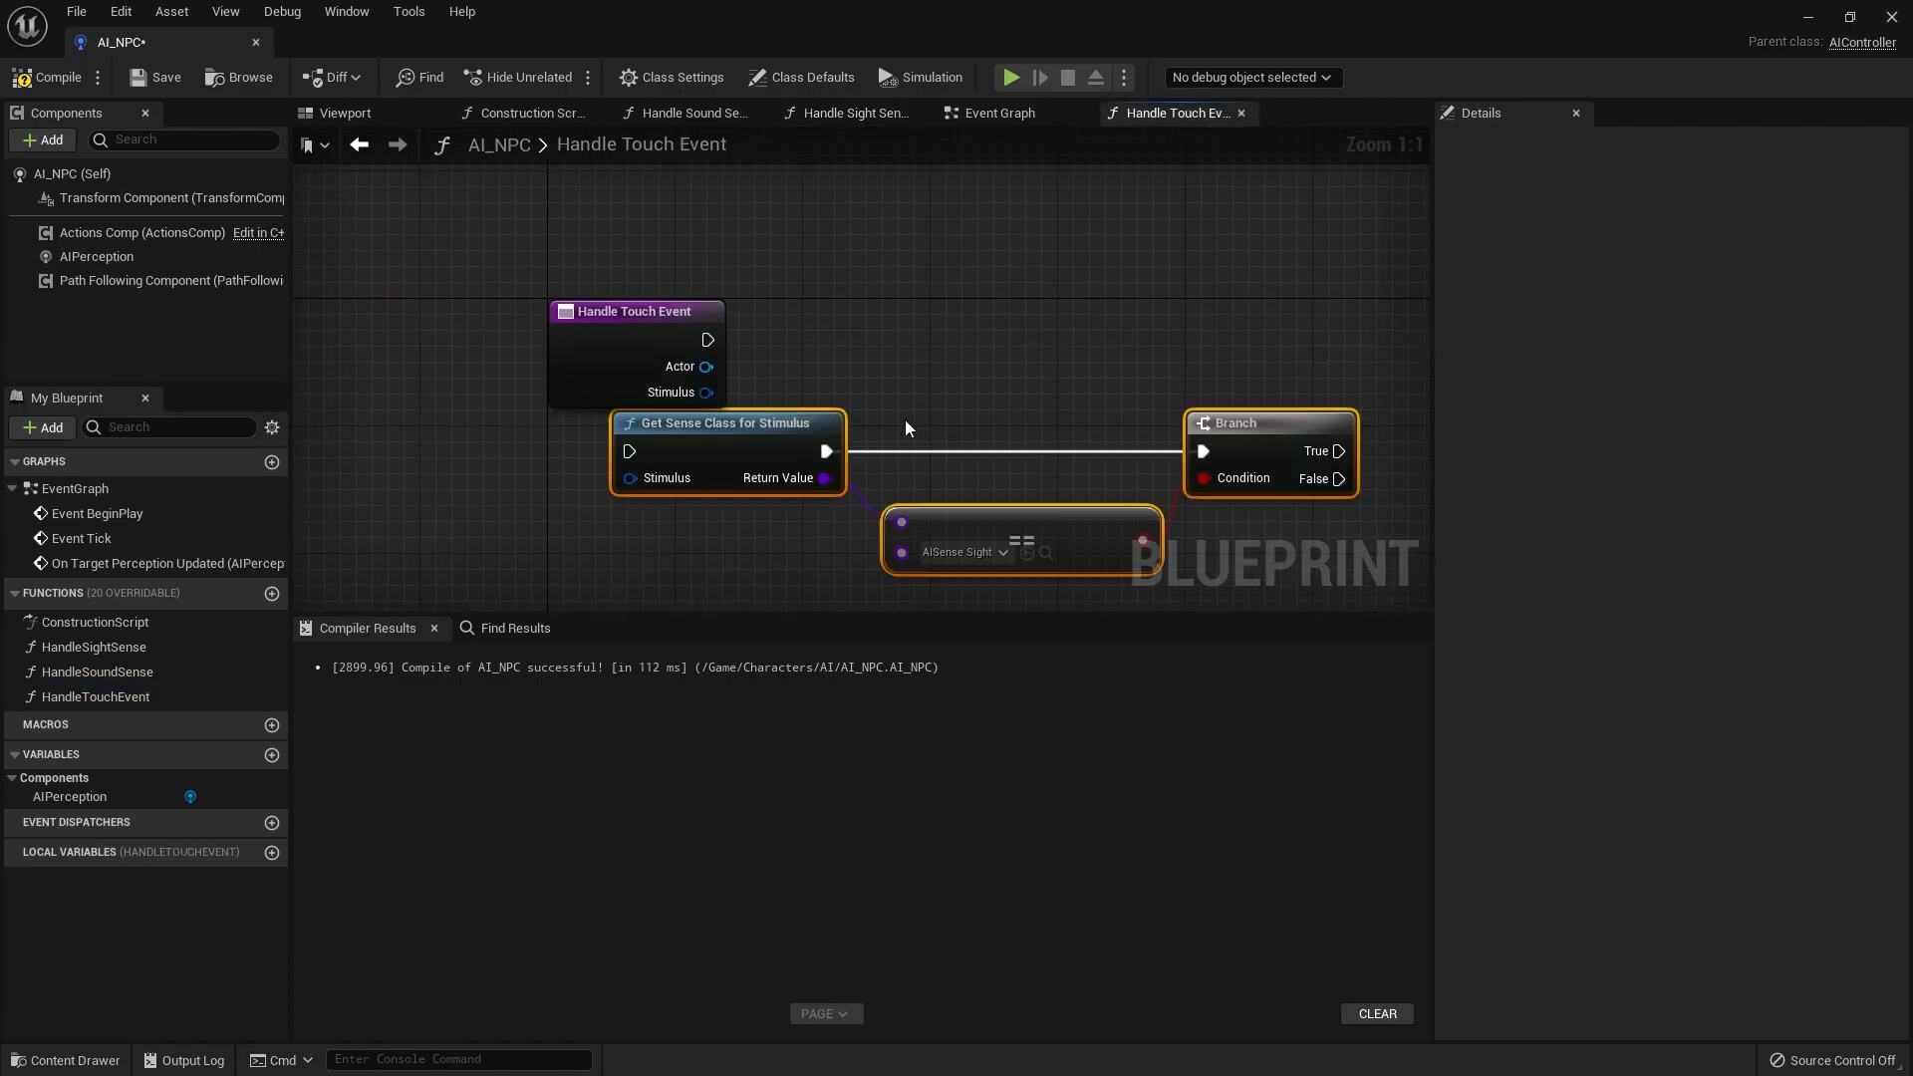
drag(724, 430, 884, 316)
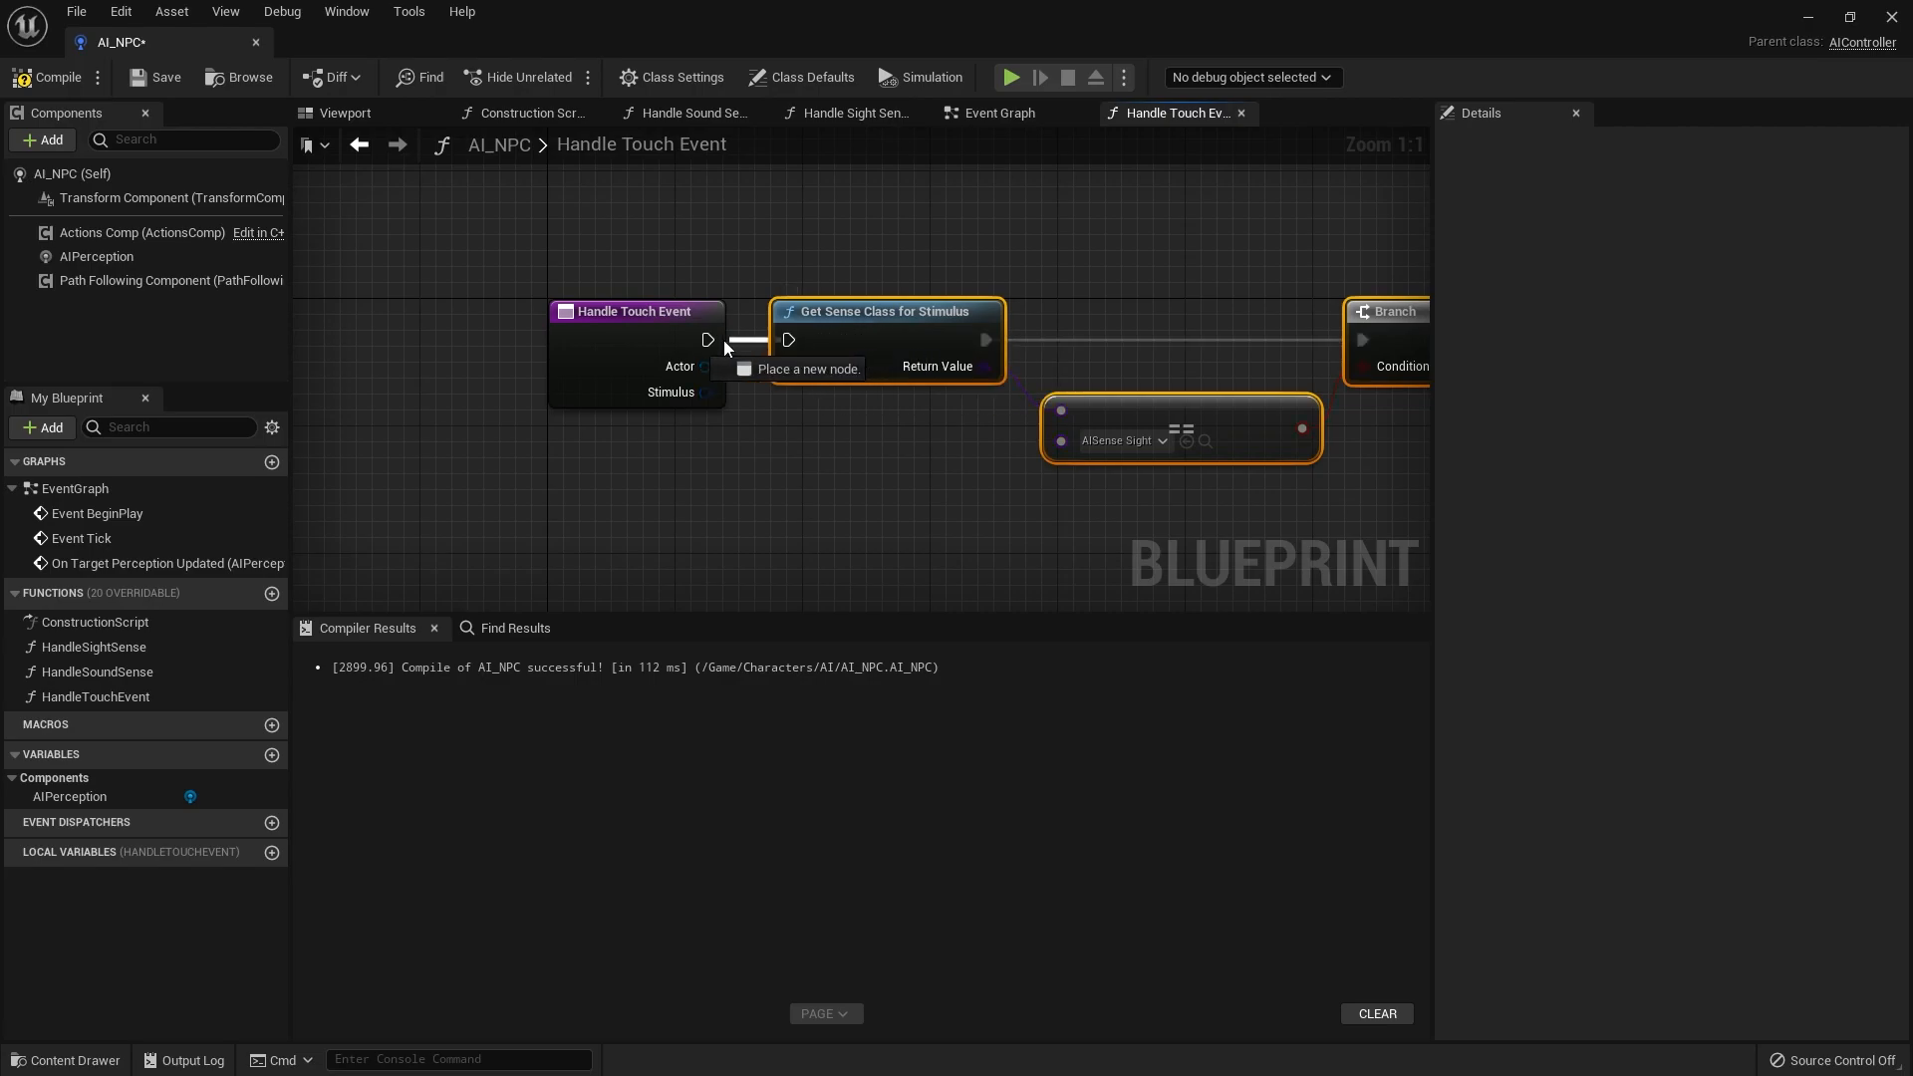
Wire Stimulus into Get Sense Class and compare the class against AISense_Touch
drag(705, 393, 788, 366)
right_drag(1116, 452, 885, 454)
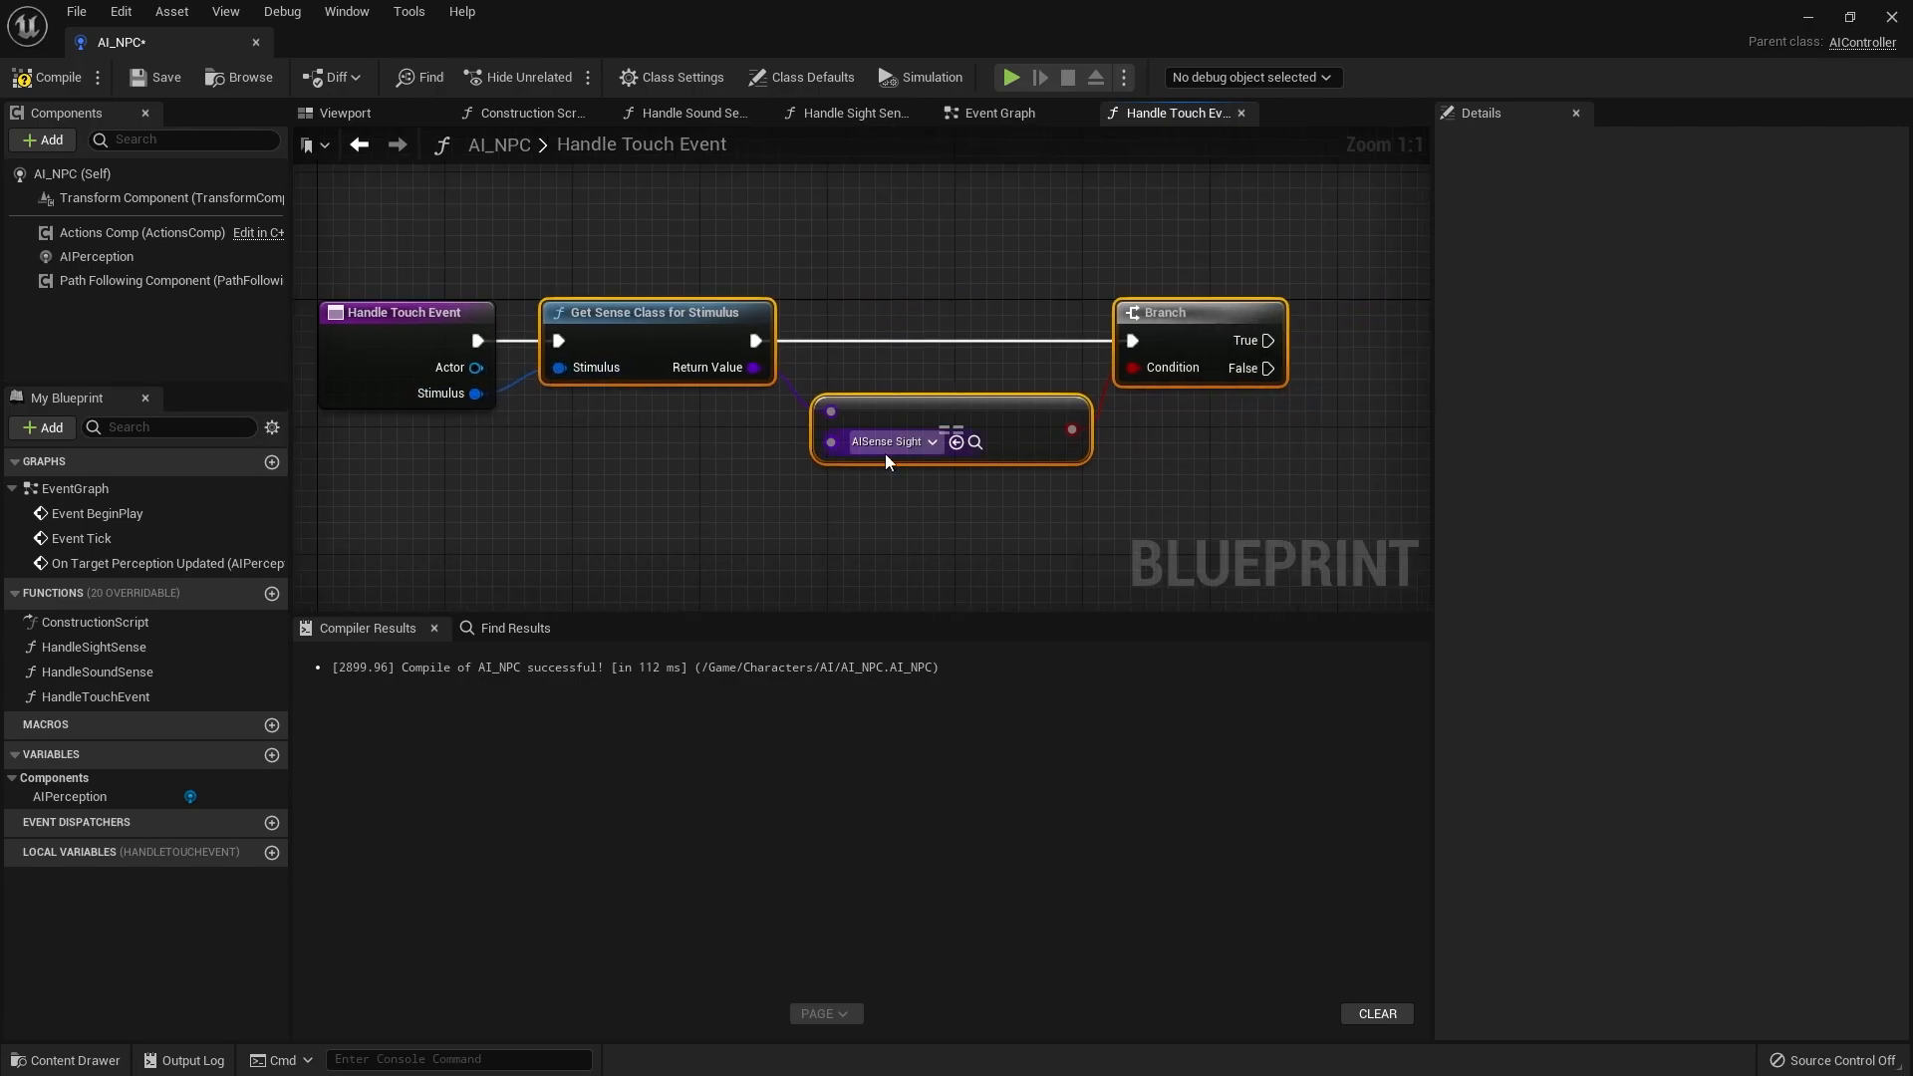
click(890, 449)
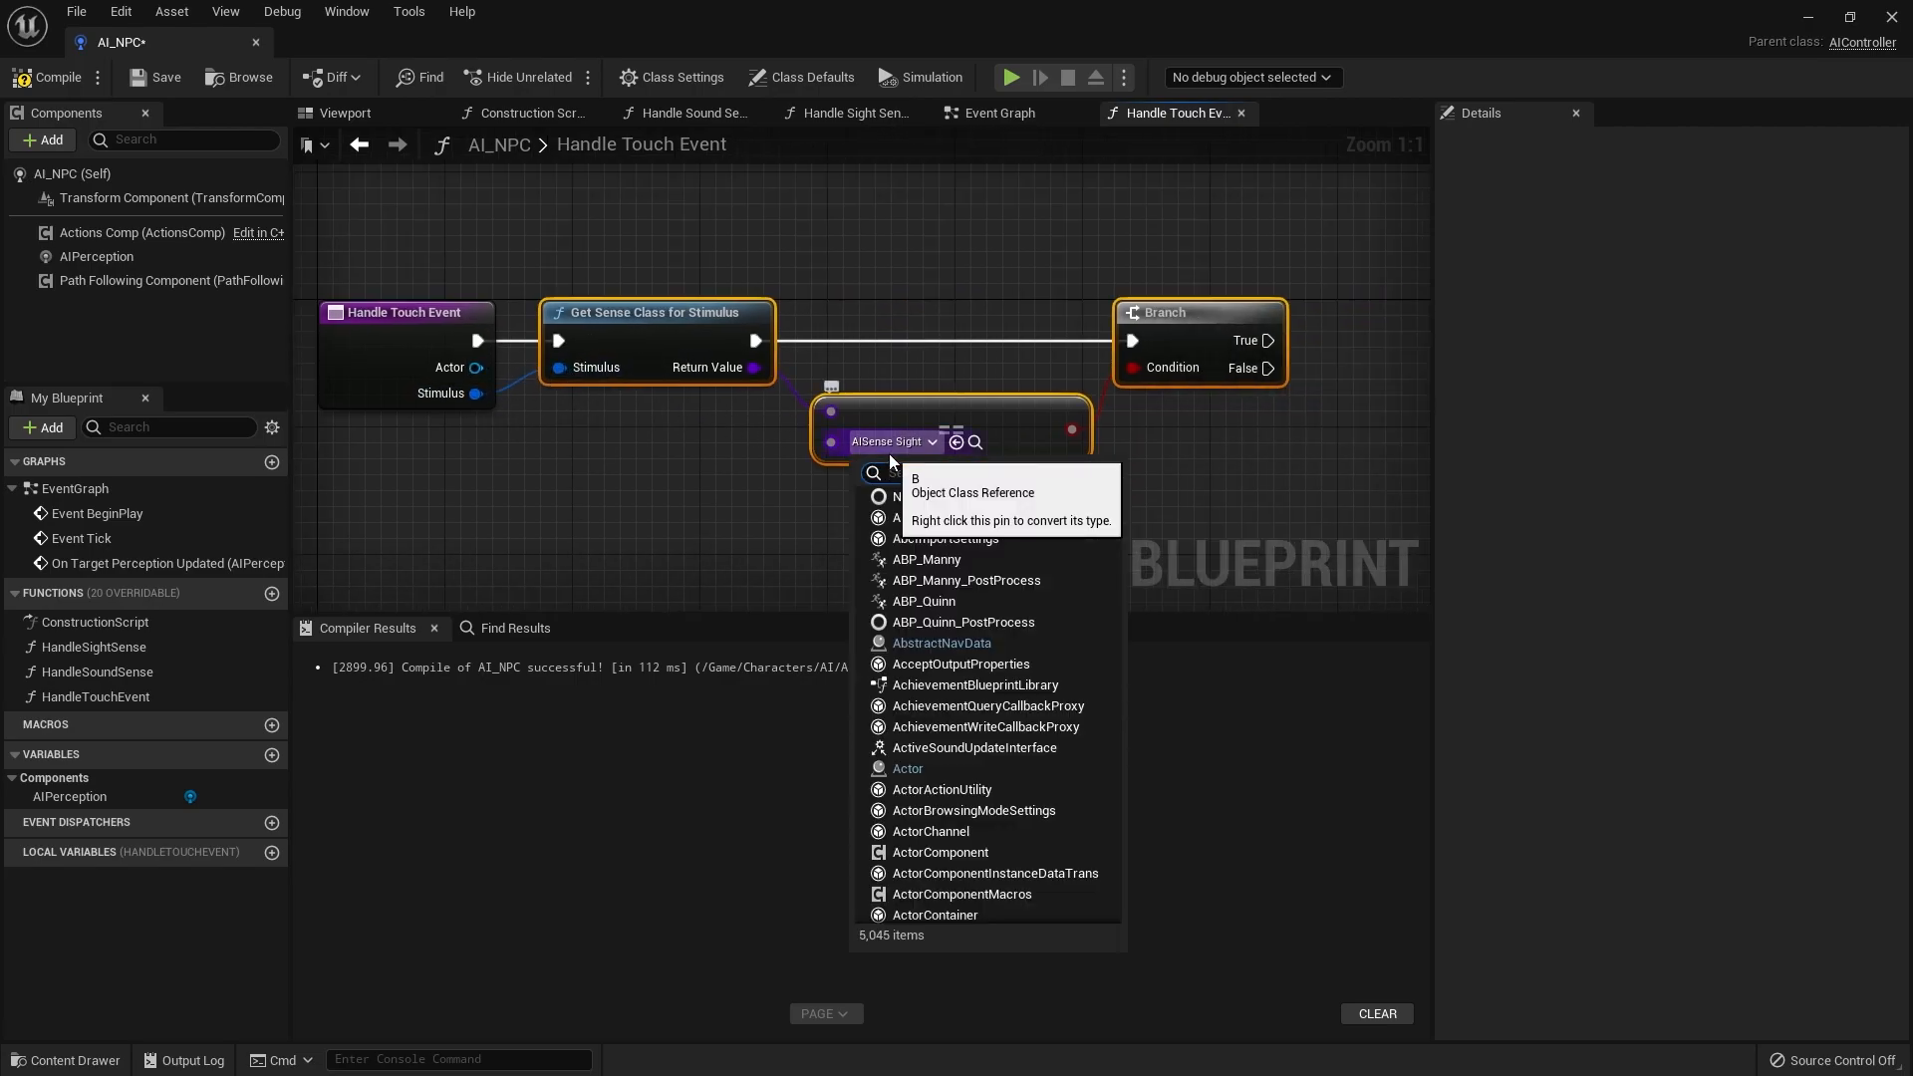
text(aisense)
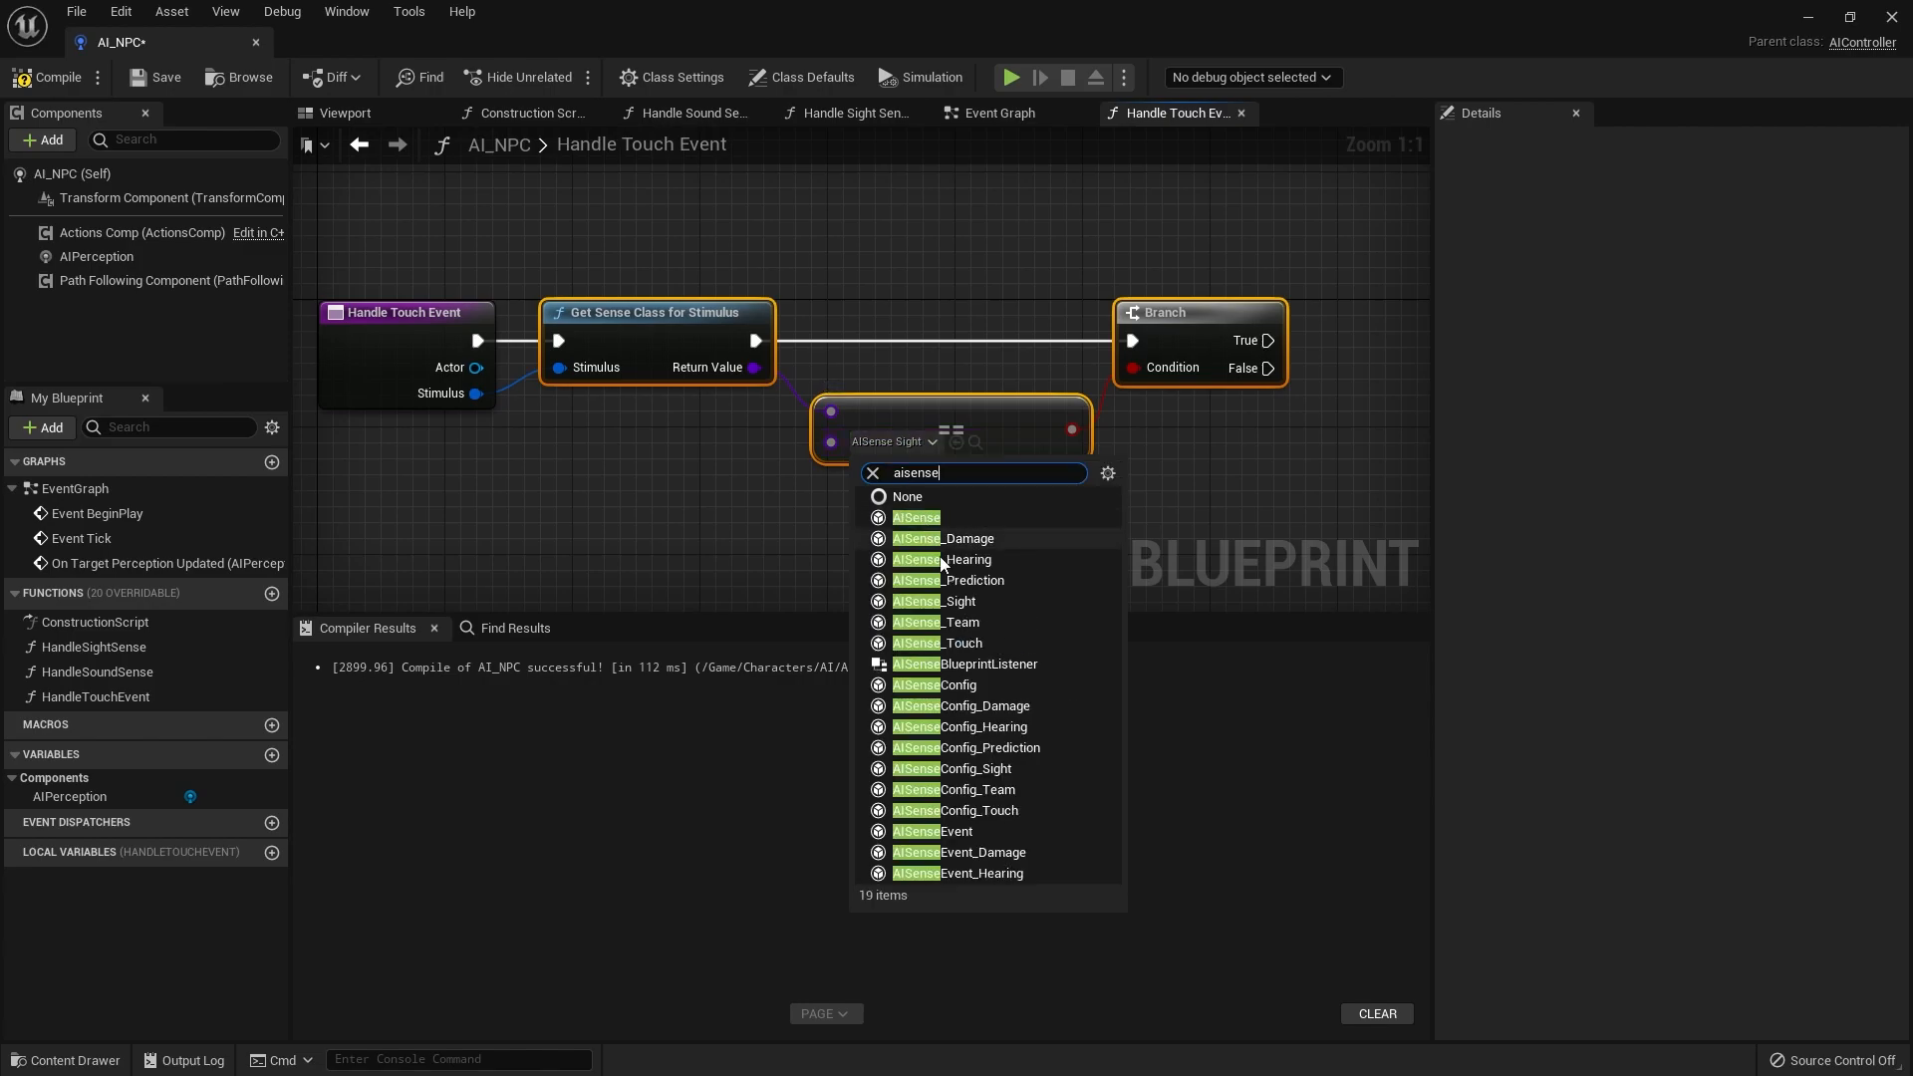
click(946, 644)
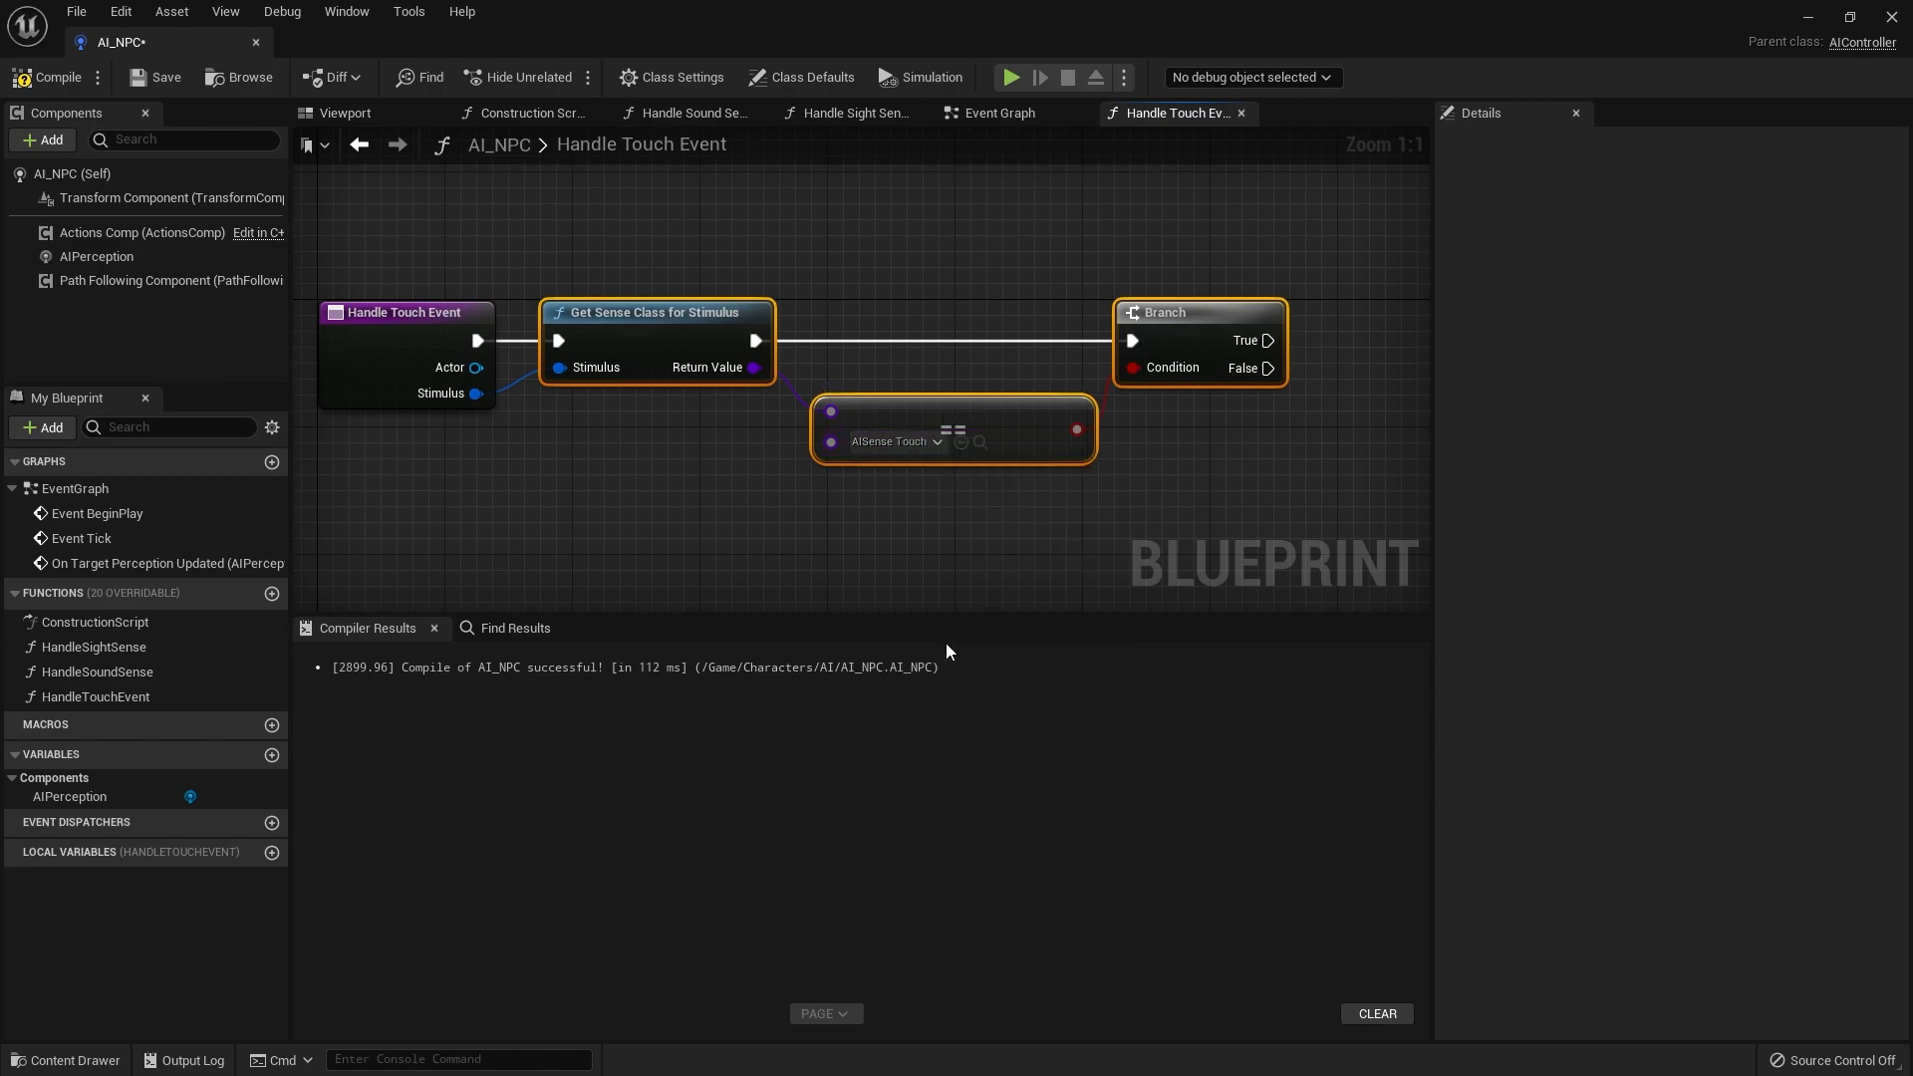
right_drag(1348, 432, 909, 496)
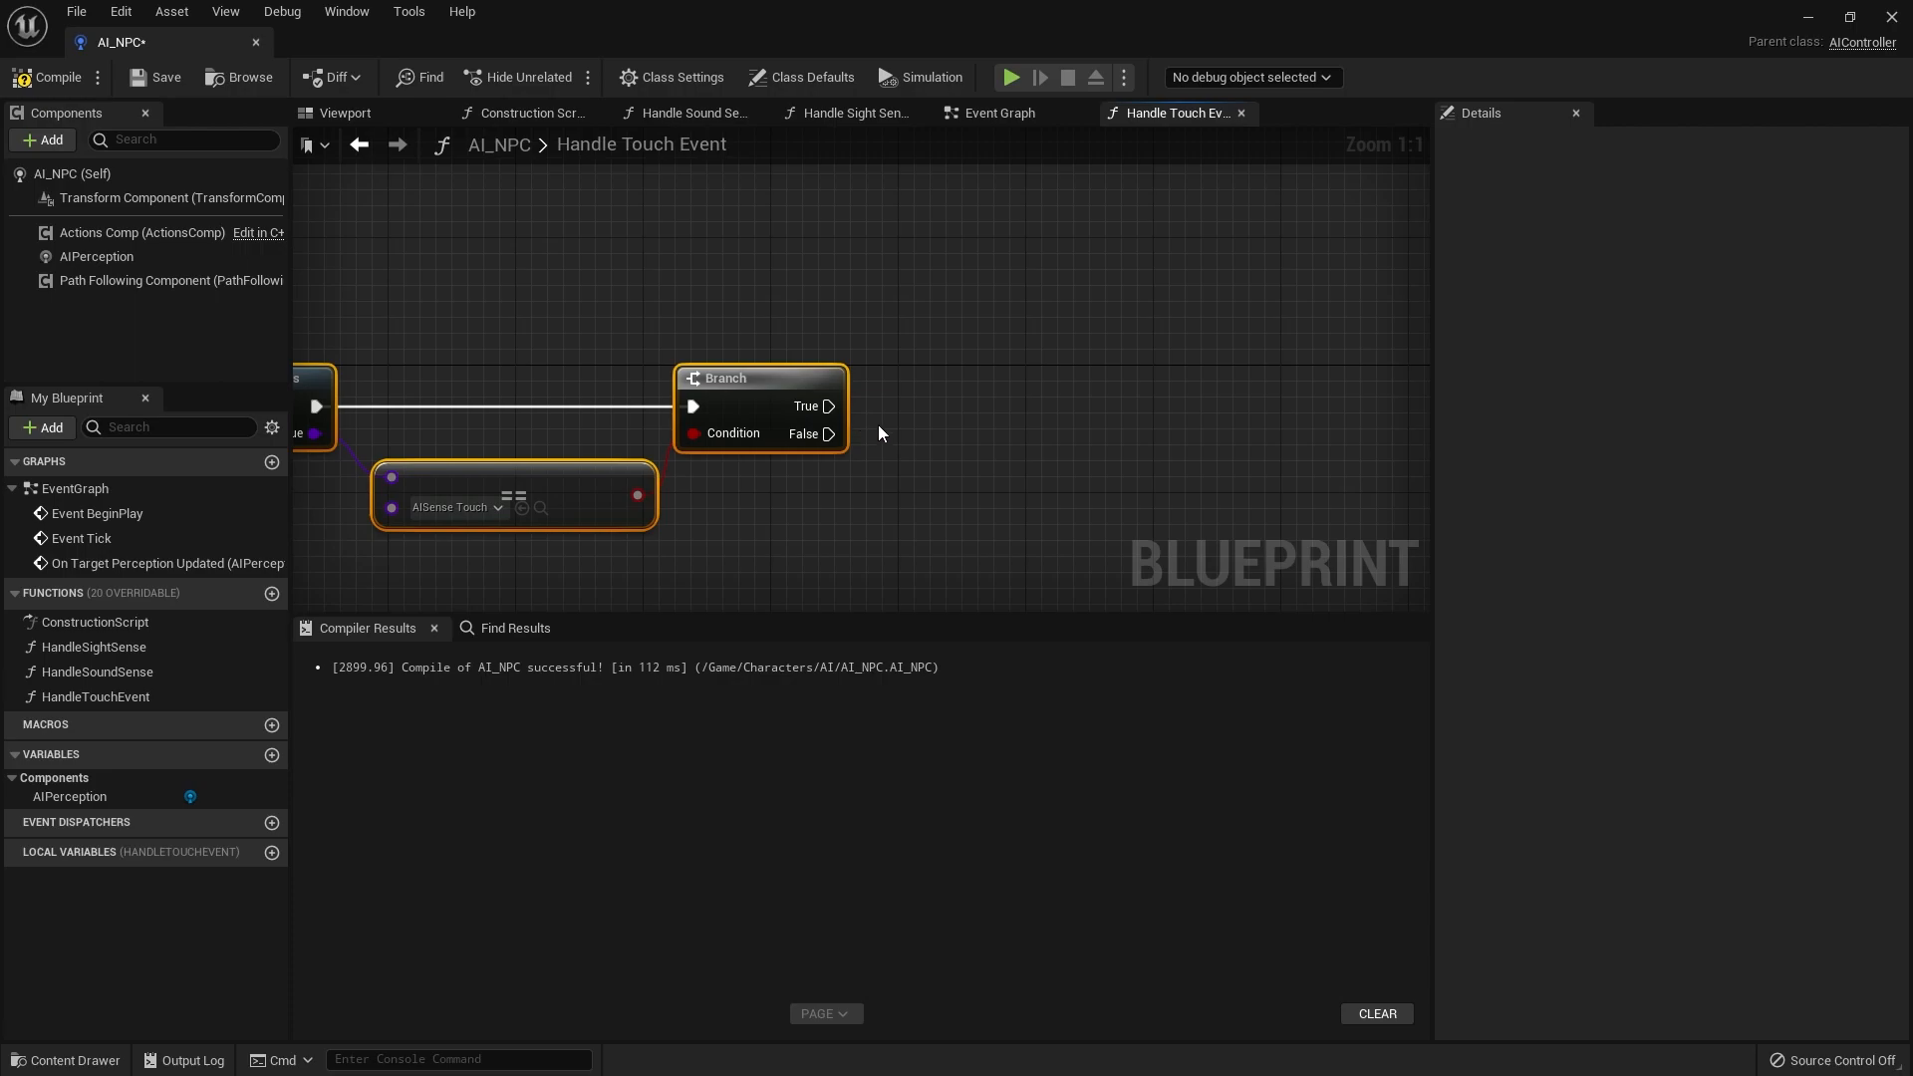
click(847, 120)
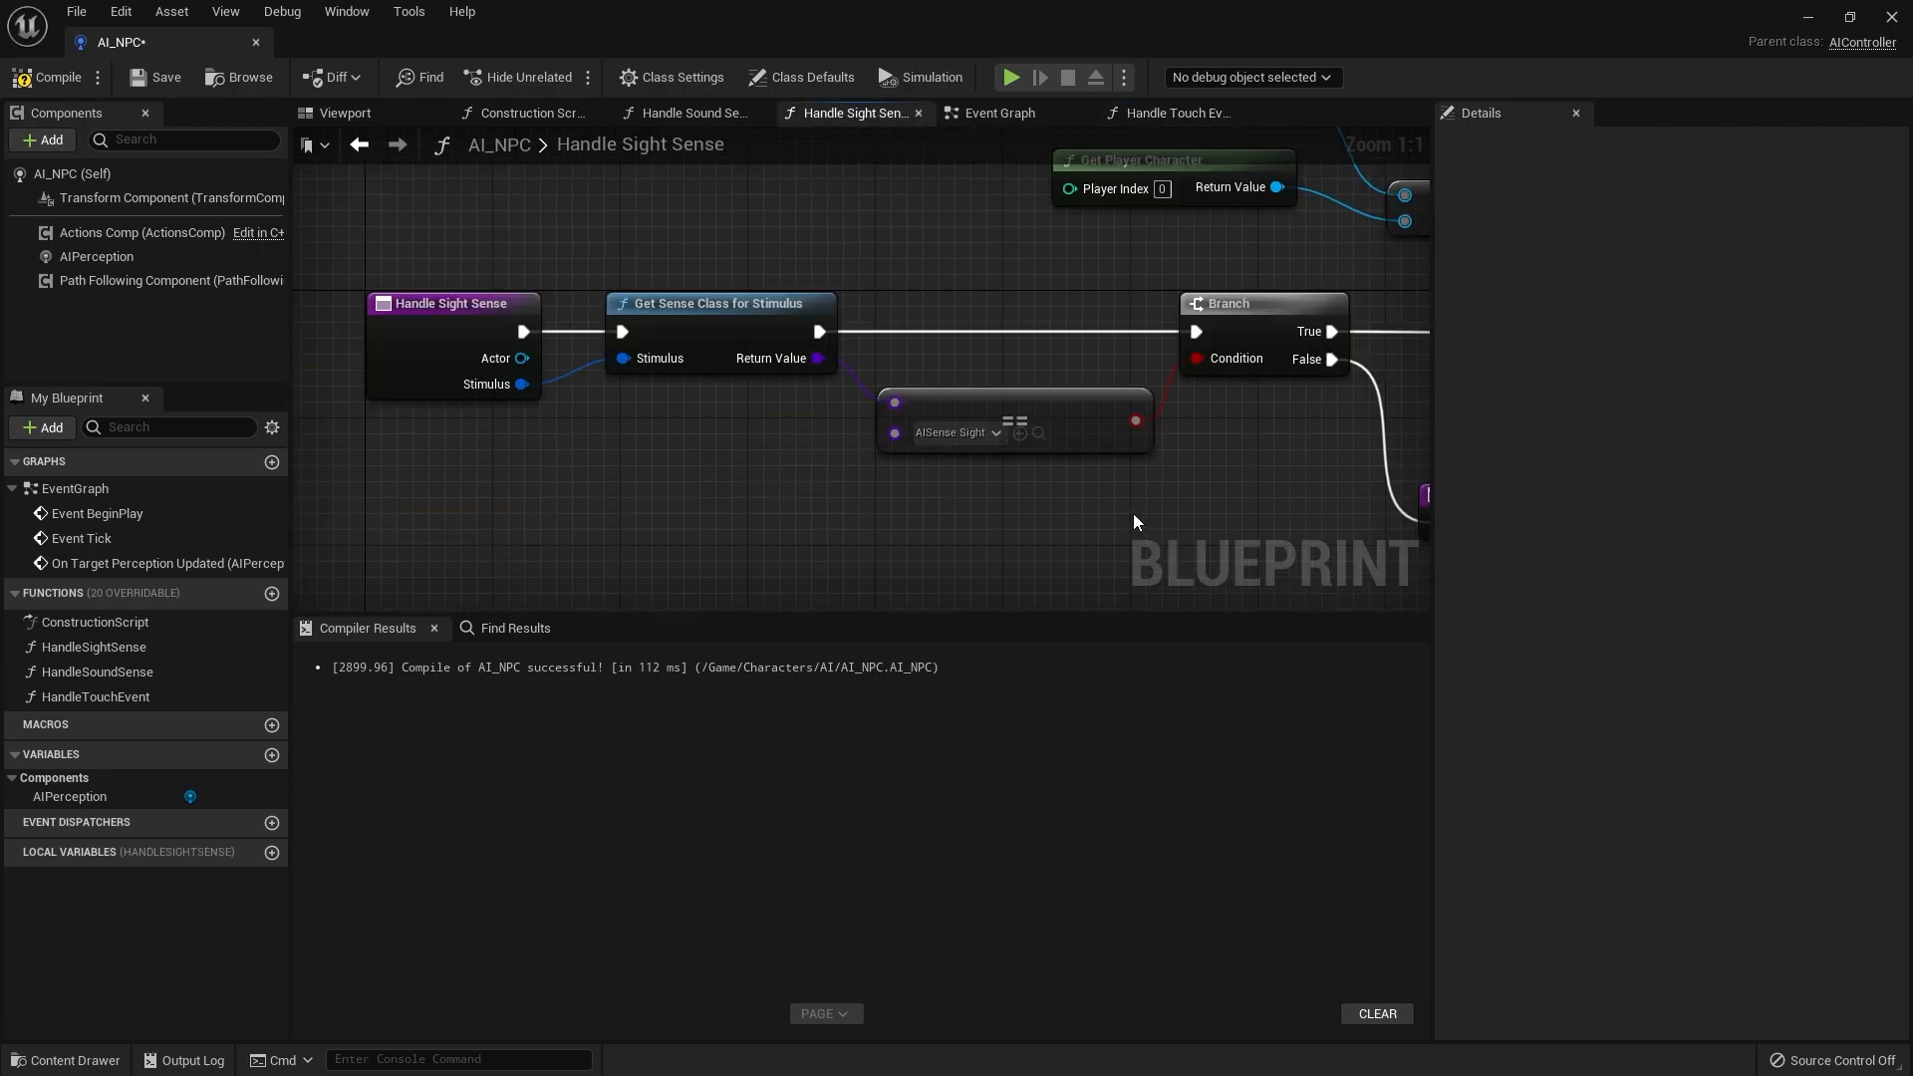
mouse_move(1017, 403)
right_down()
mouse_move(618, 434)
mouse_move(731, 509)
right_up()
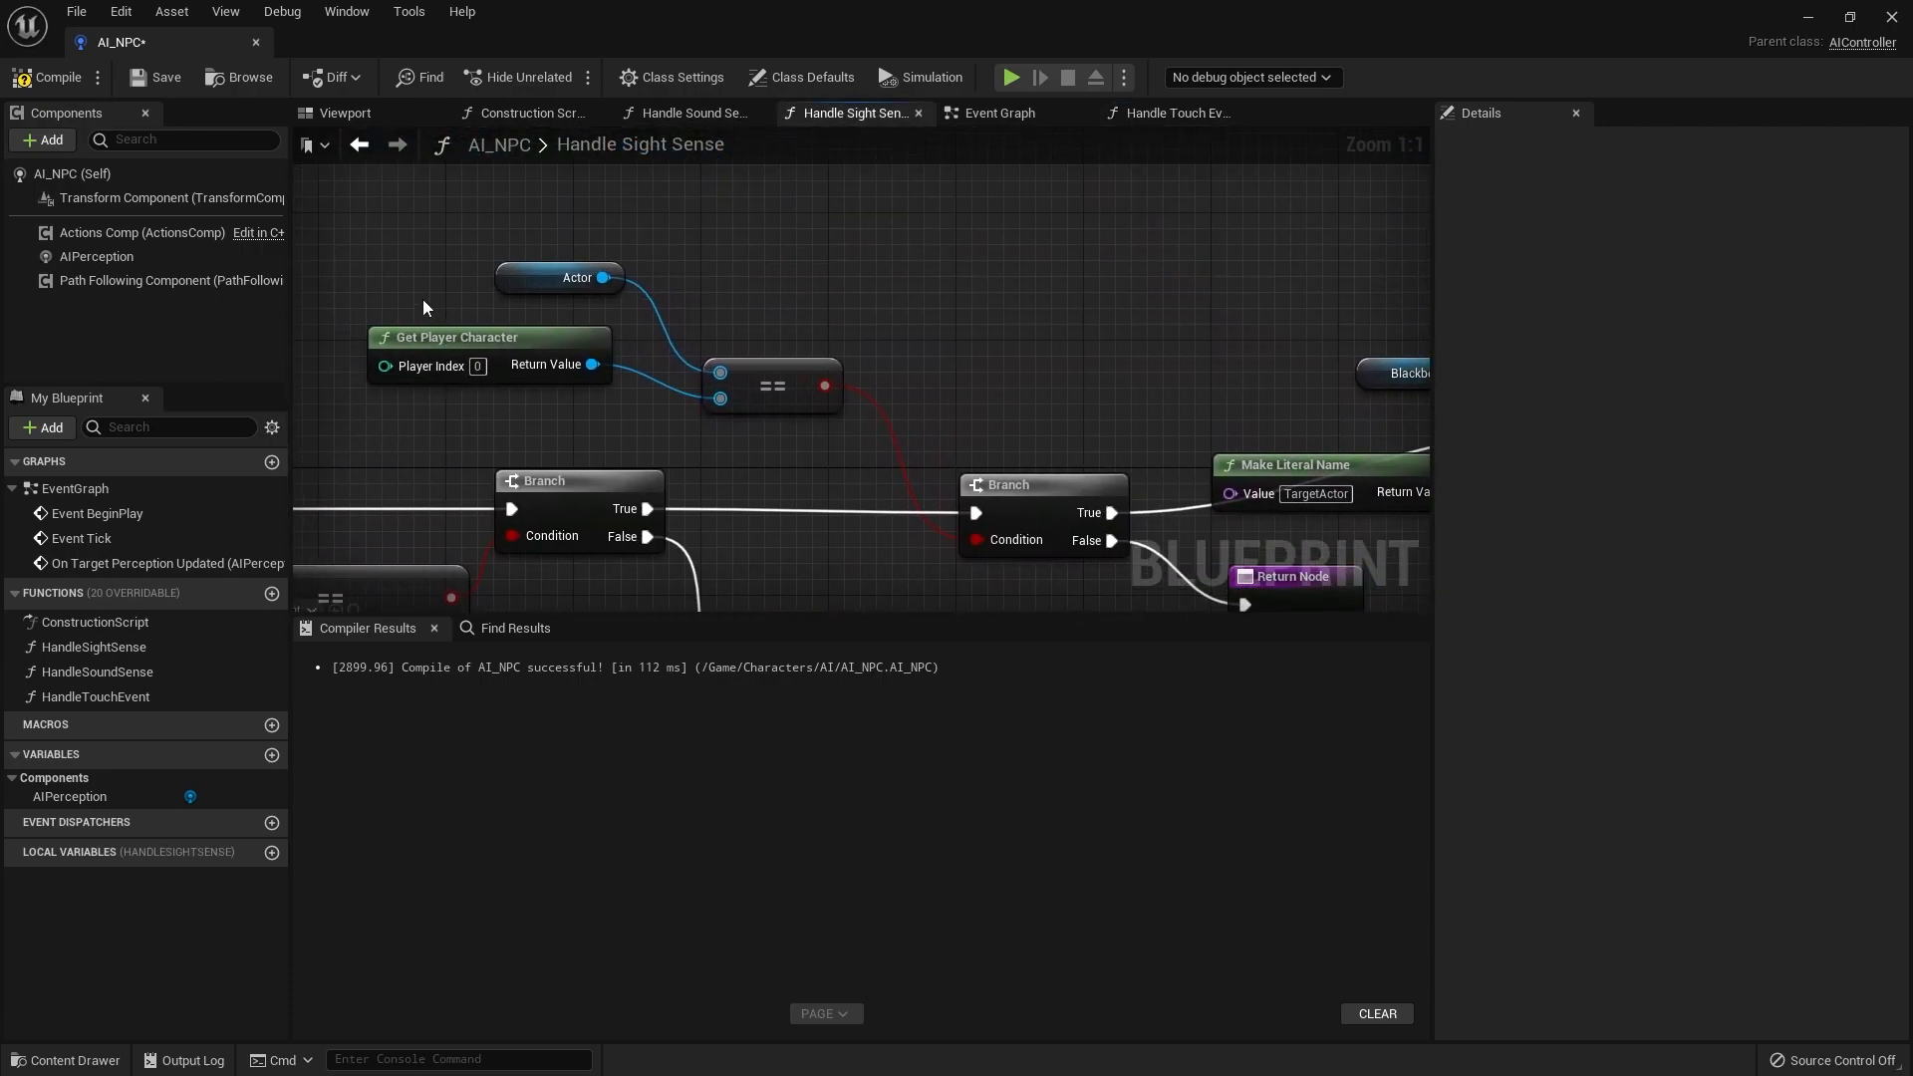
drag(405, 250, 768, 425)
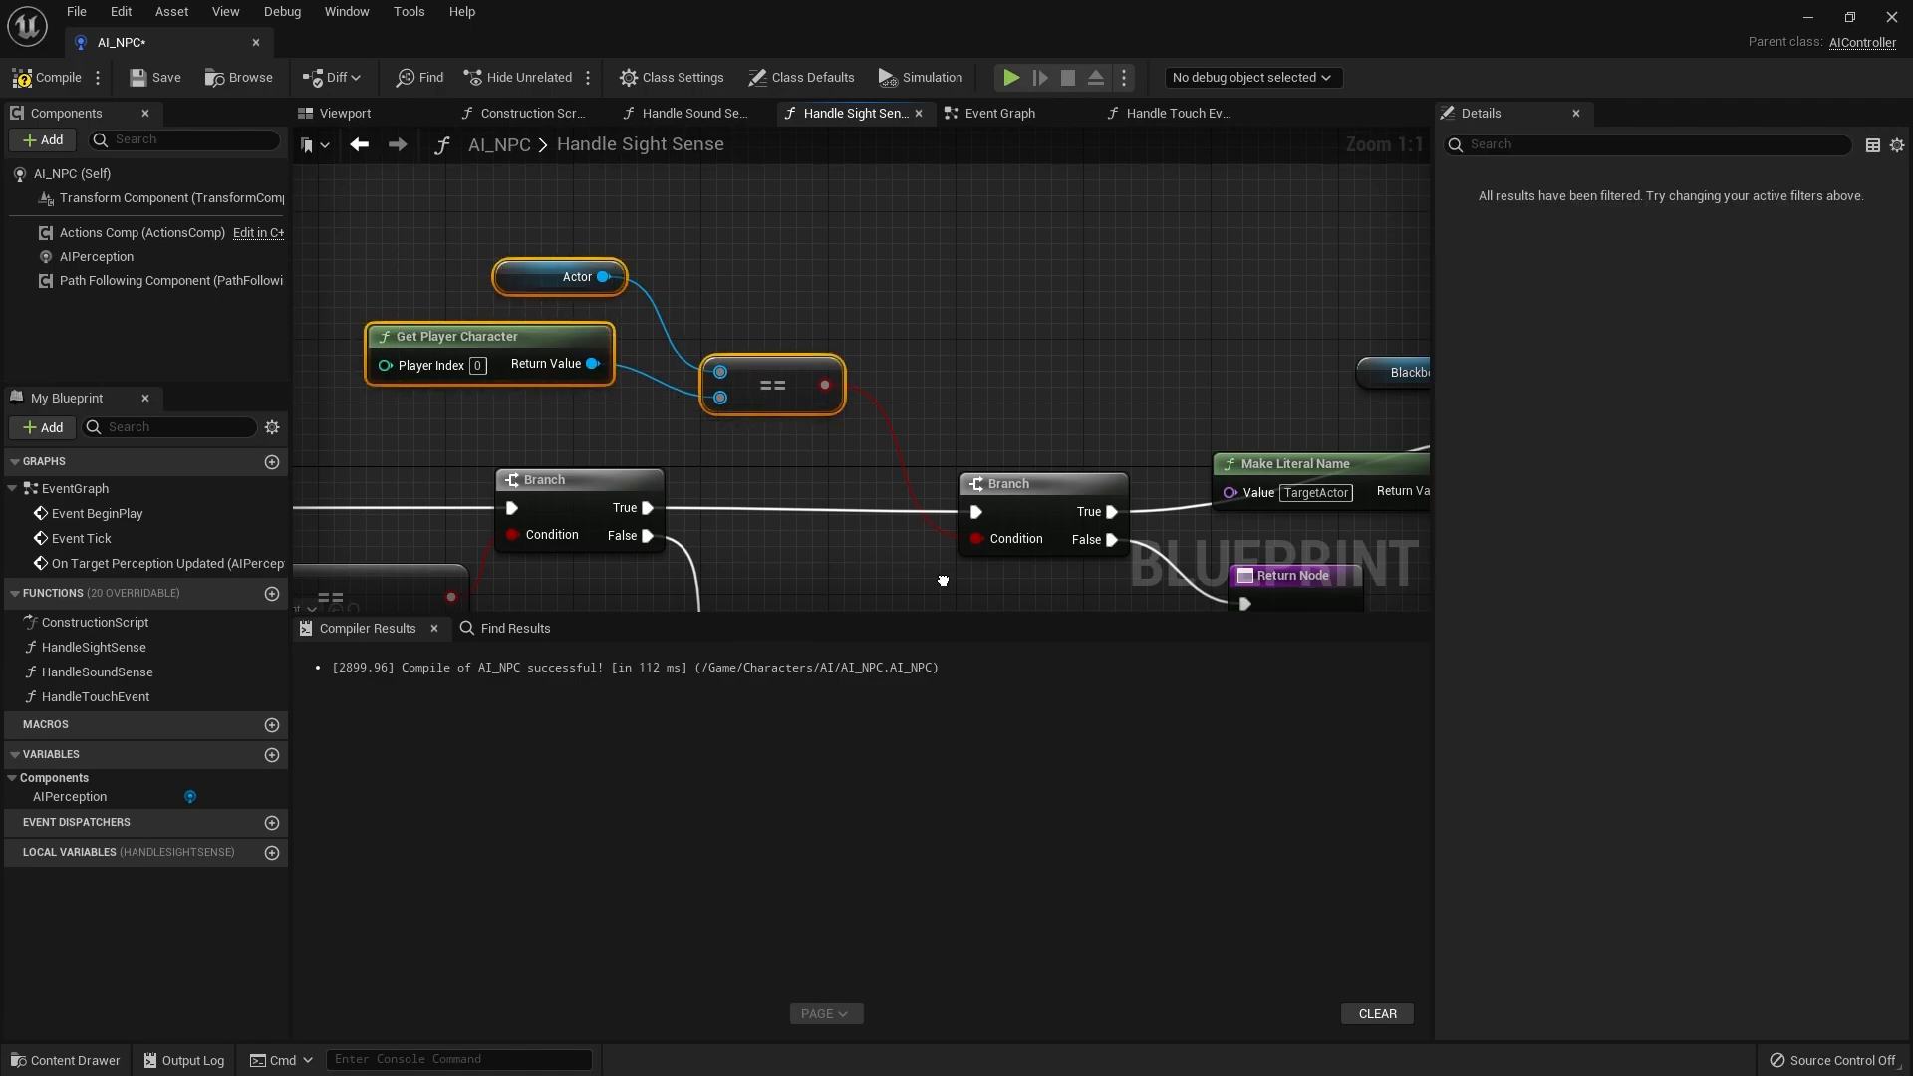
right_drag(716, 285, 411, 171)
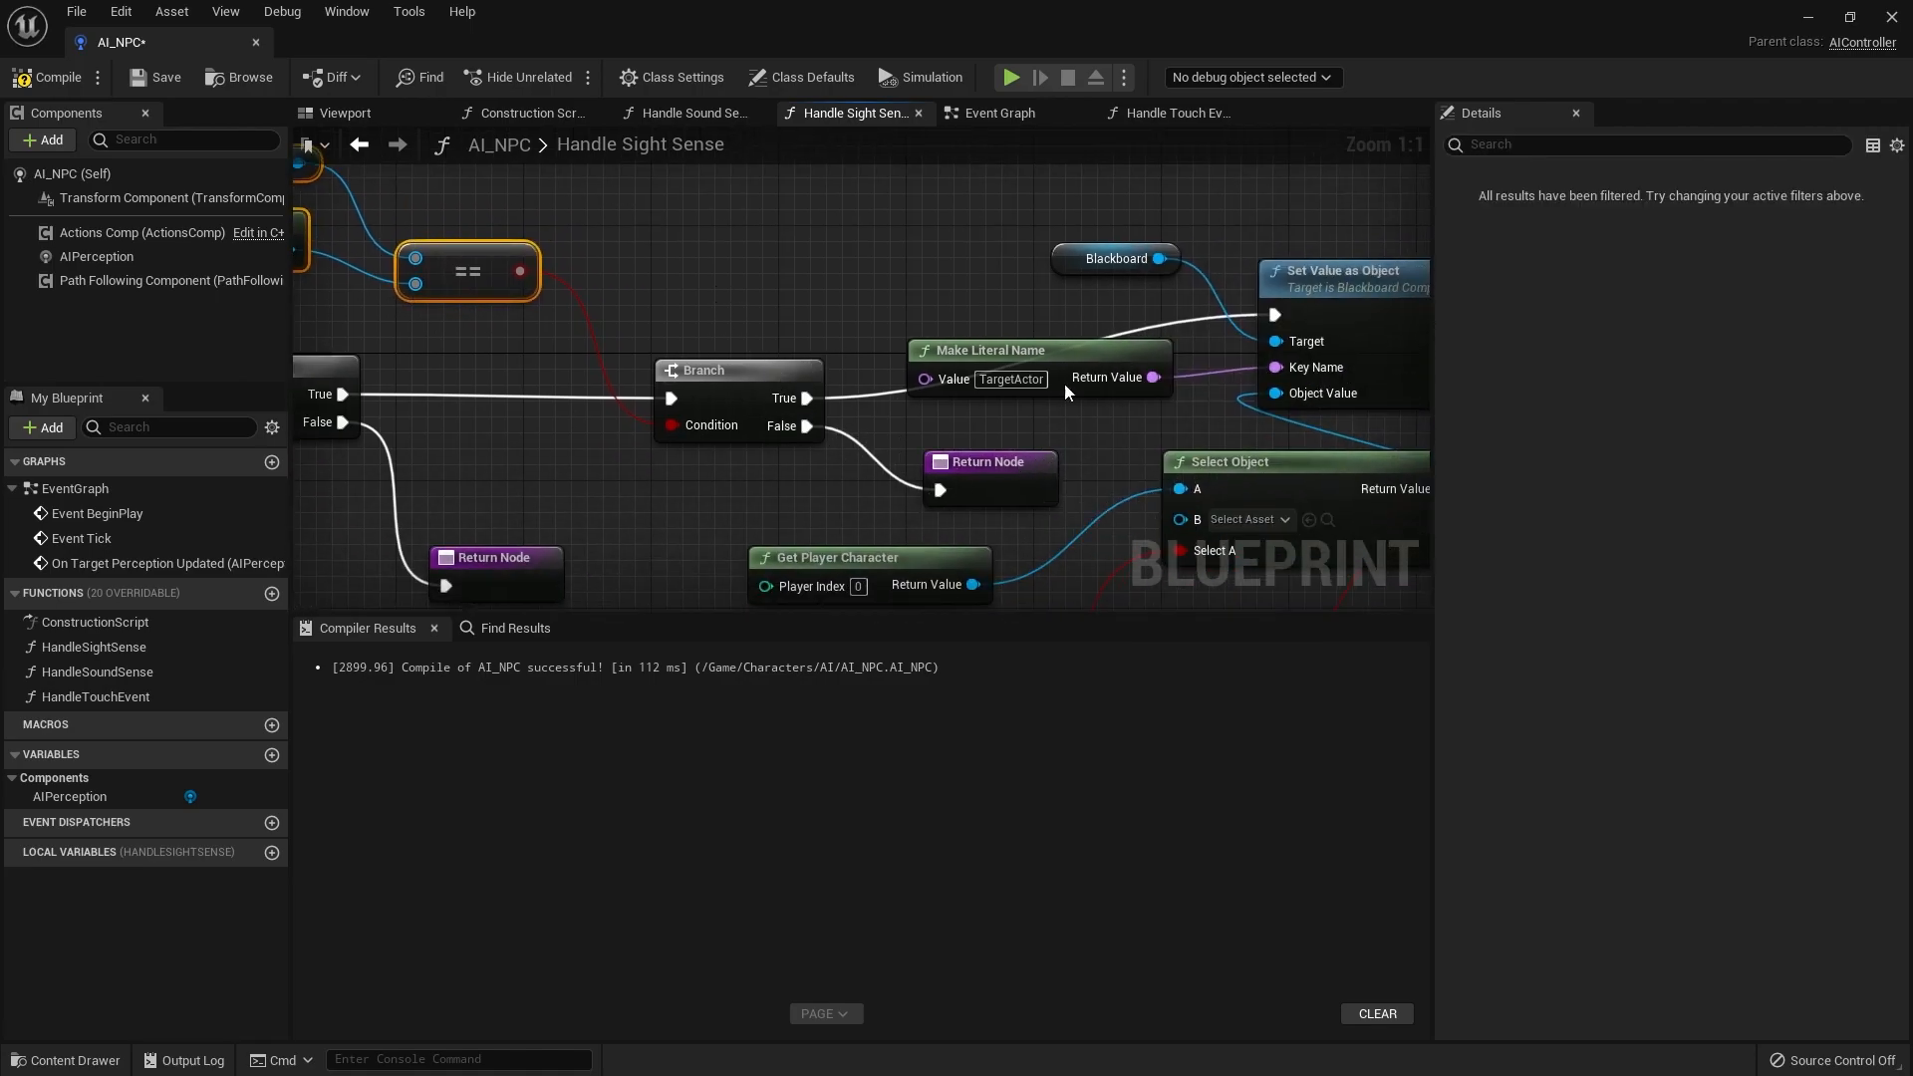
right_drag(1064, 384, 864, 429)
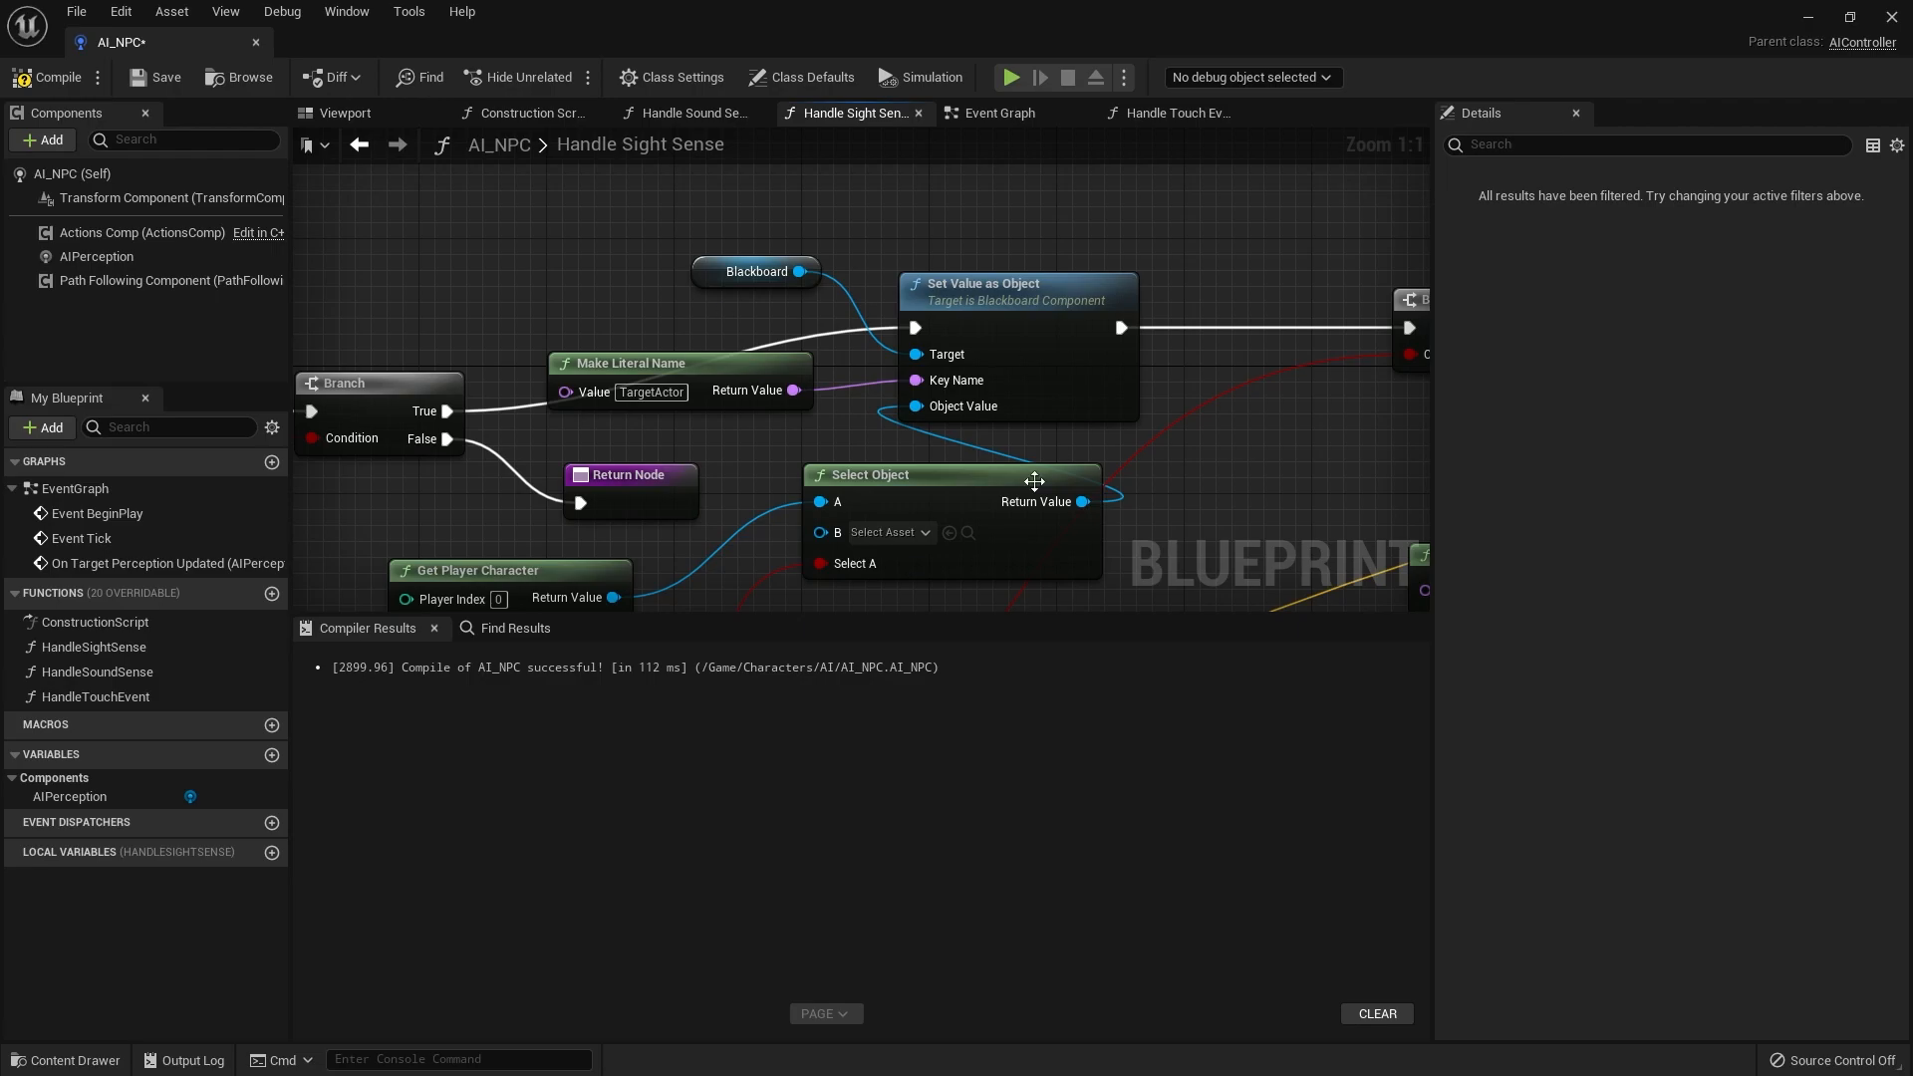
right_drag(1076, 381, 673, 292)
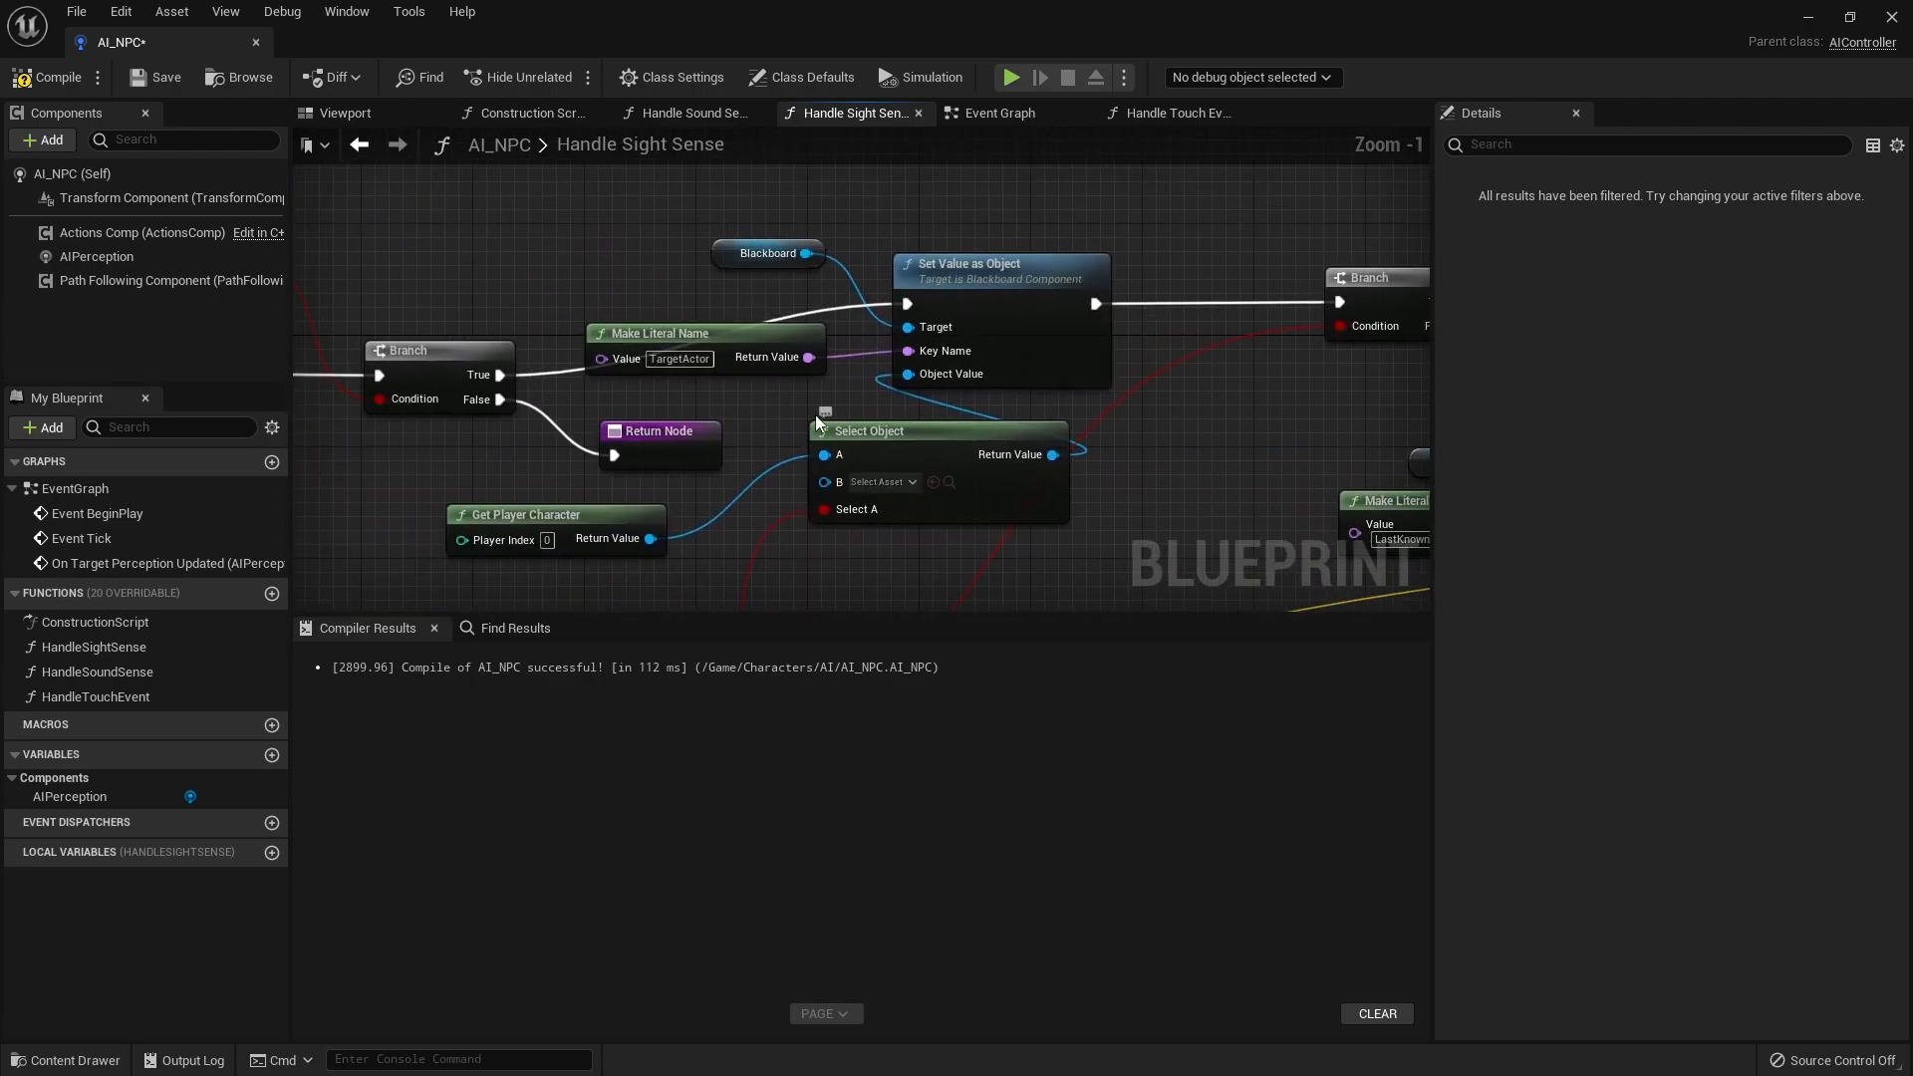
scroll(660, 358, down, 1)
mouse_move(314, 359)
right_down()
mouse_move(659, 357)
mouse_move(826, 390)
right_up()
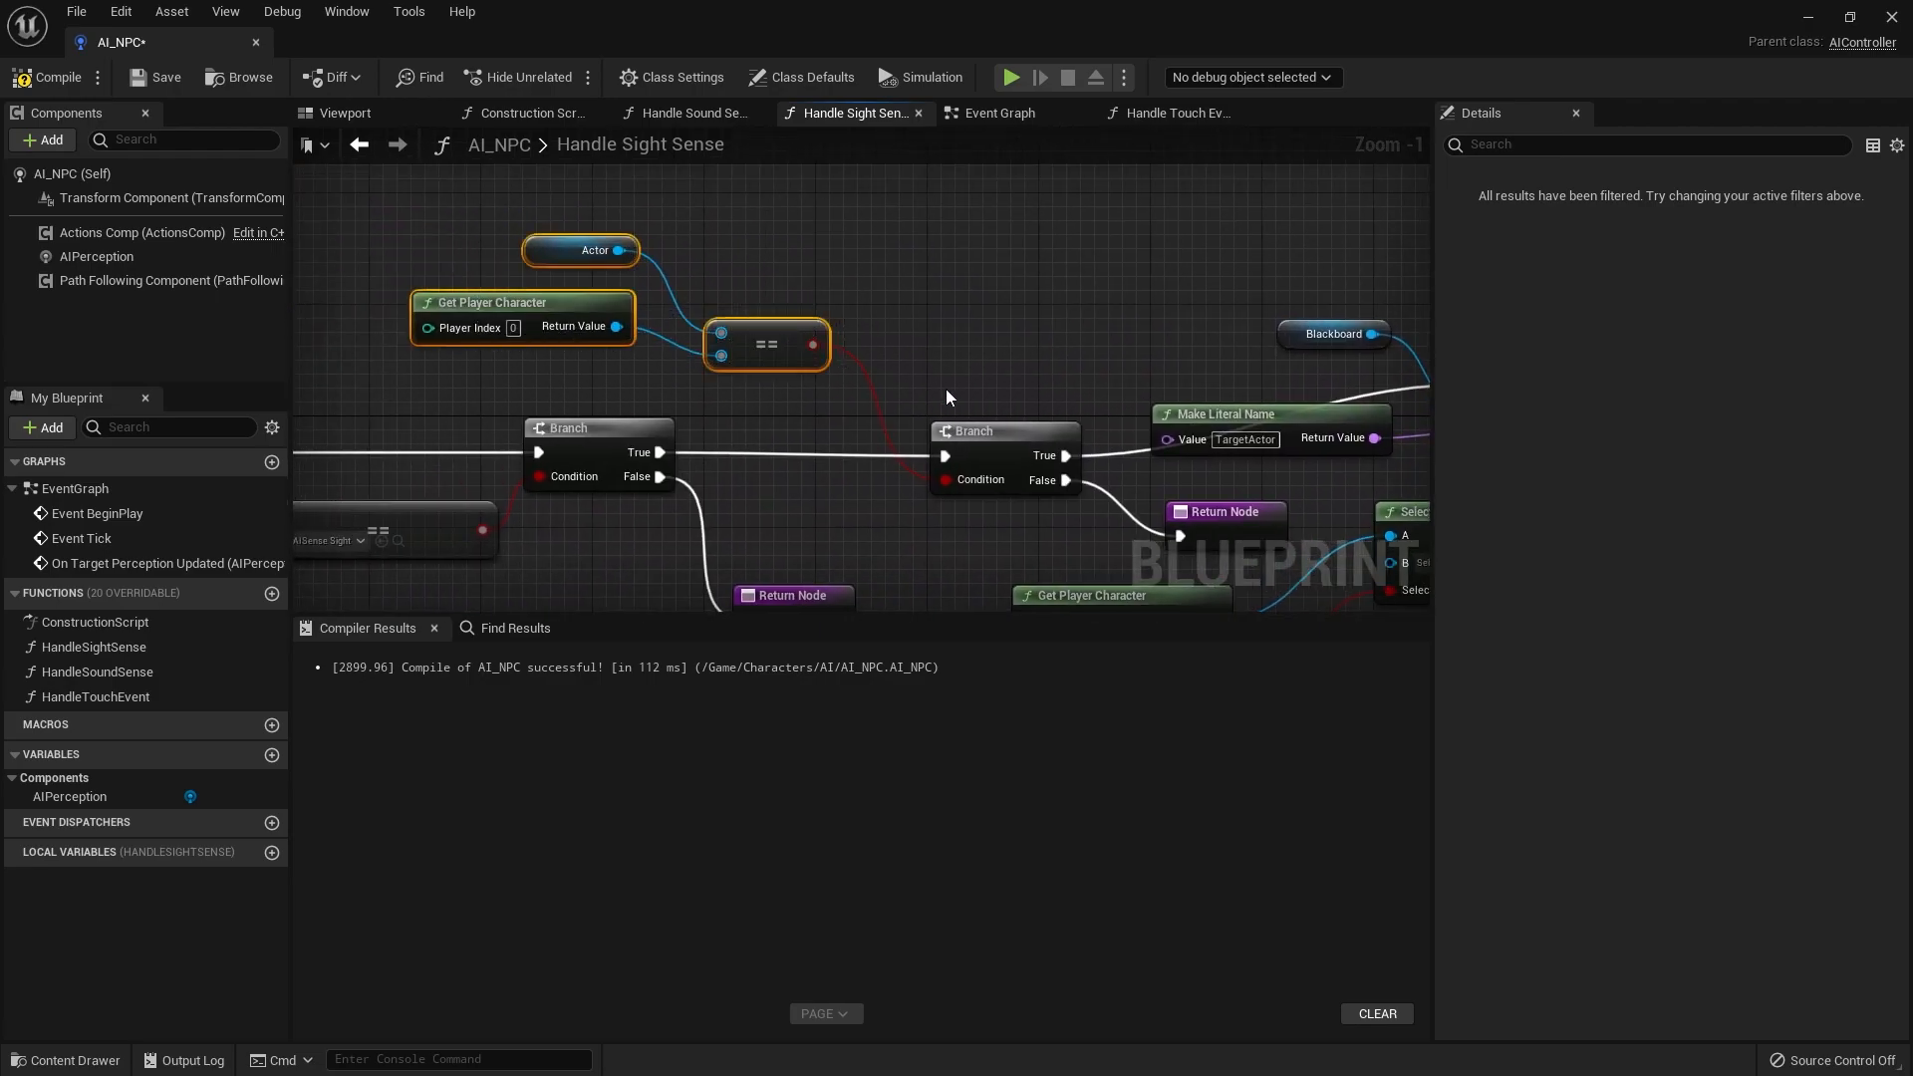
right_drag(945, 389, 476, 284)
mouse_move(710, 197)
mouse_down()
mouse_move(1041, 429)
mouse_move(1110, 522)
mouse_up()
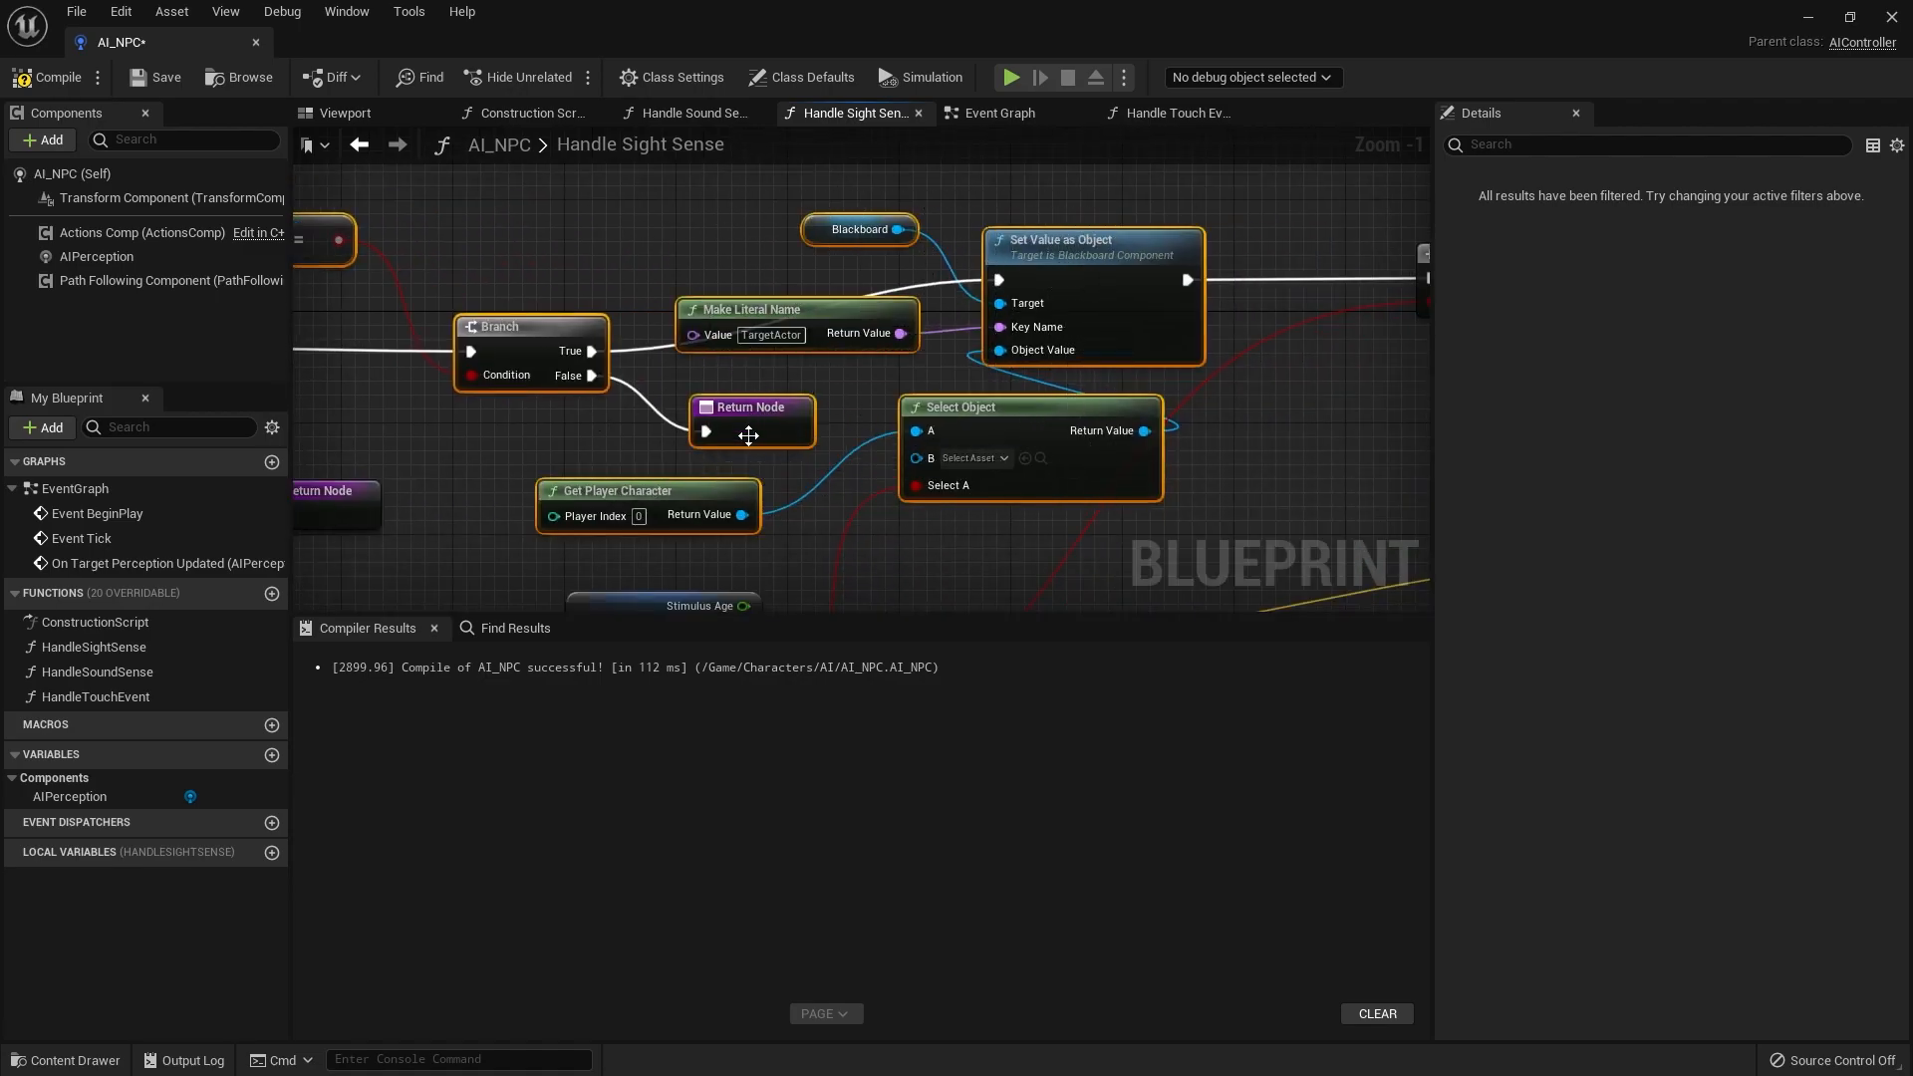
right_drag(748, 434, 717, 281)
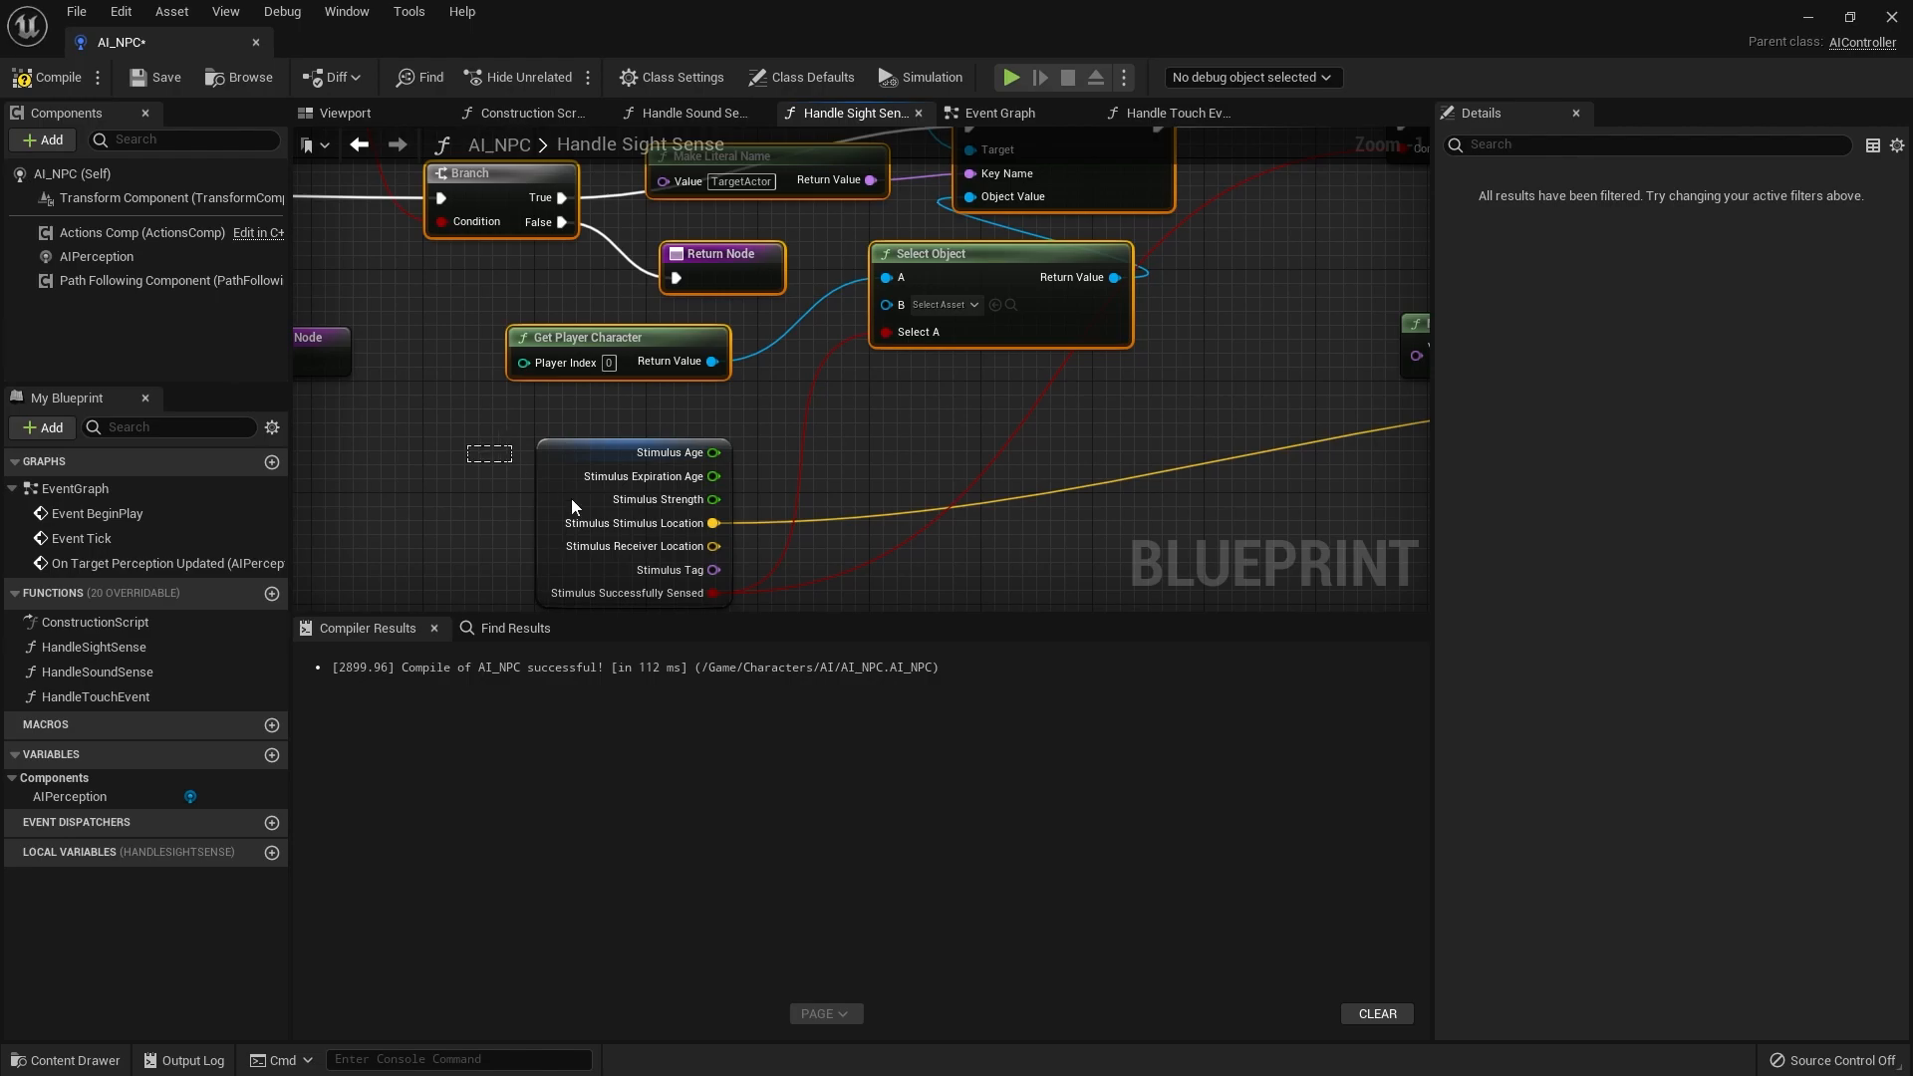
click(572, 498)
right_drag(1068, 438, 829, 525)
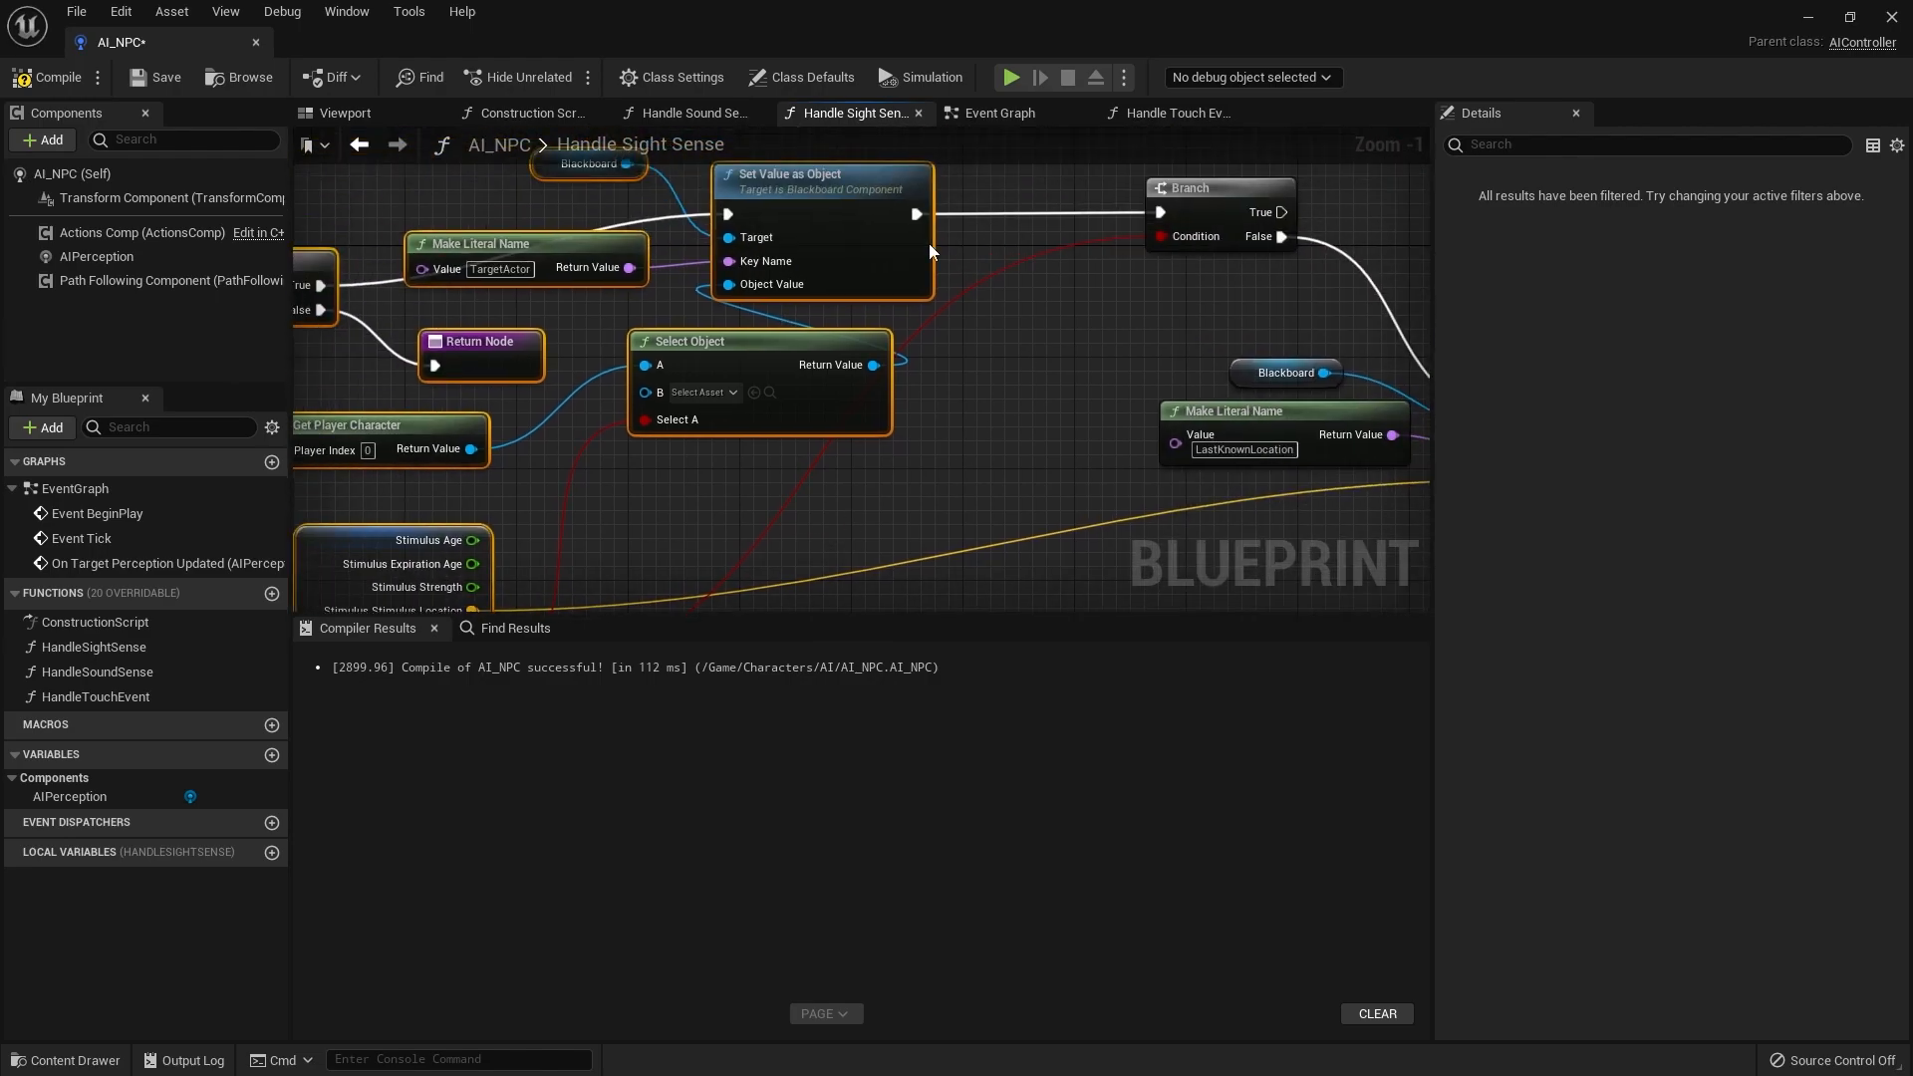
right_drag(928, 243, 667, 392)
right_drag(733, 493, 940, 498)
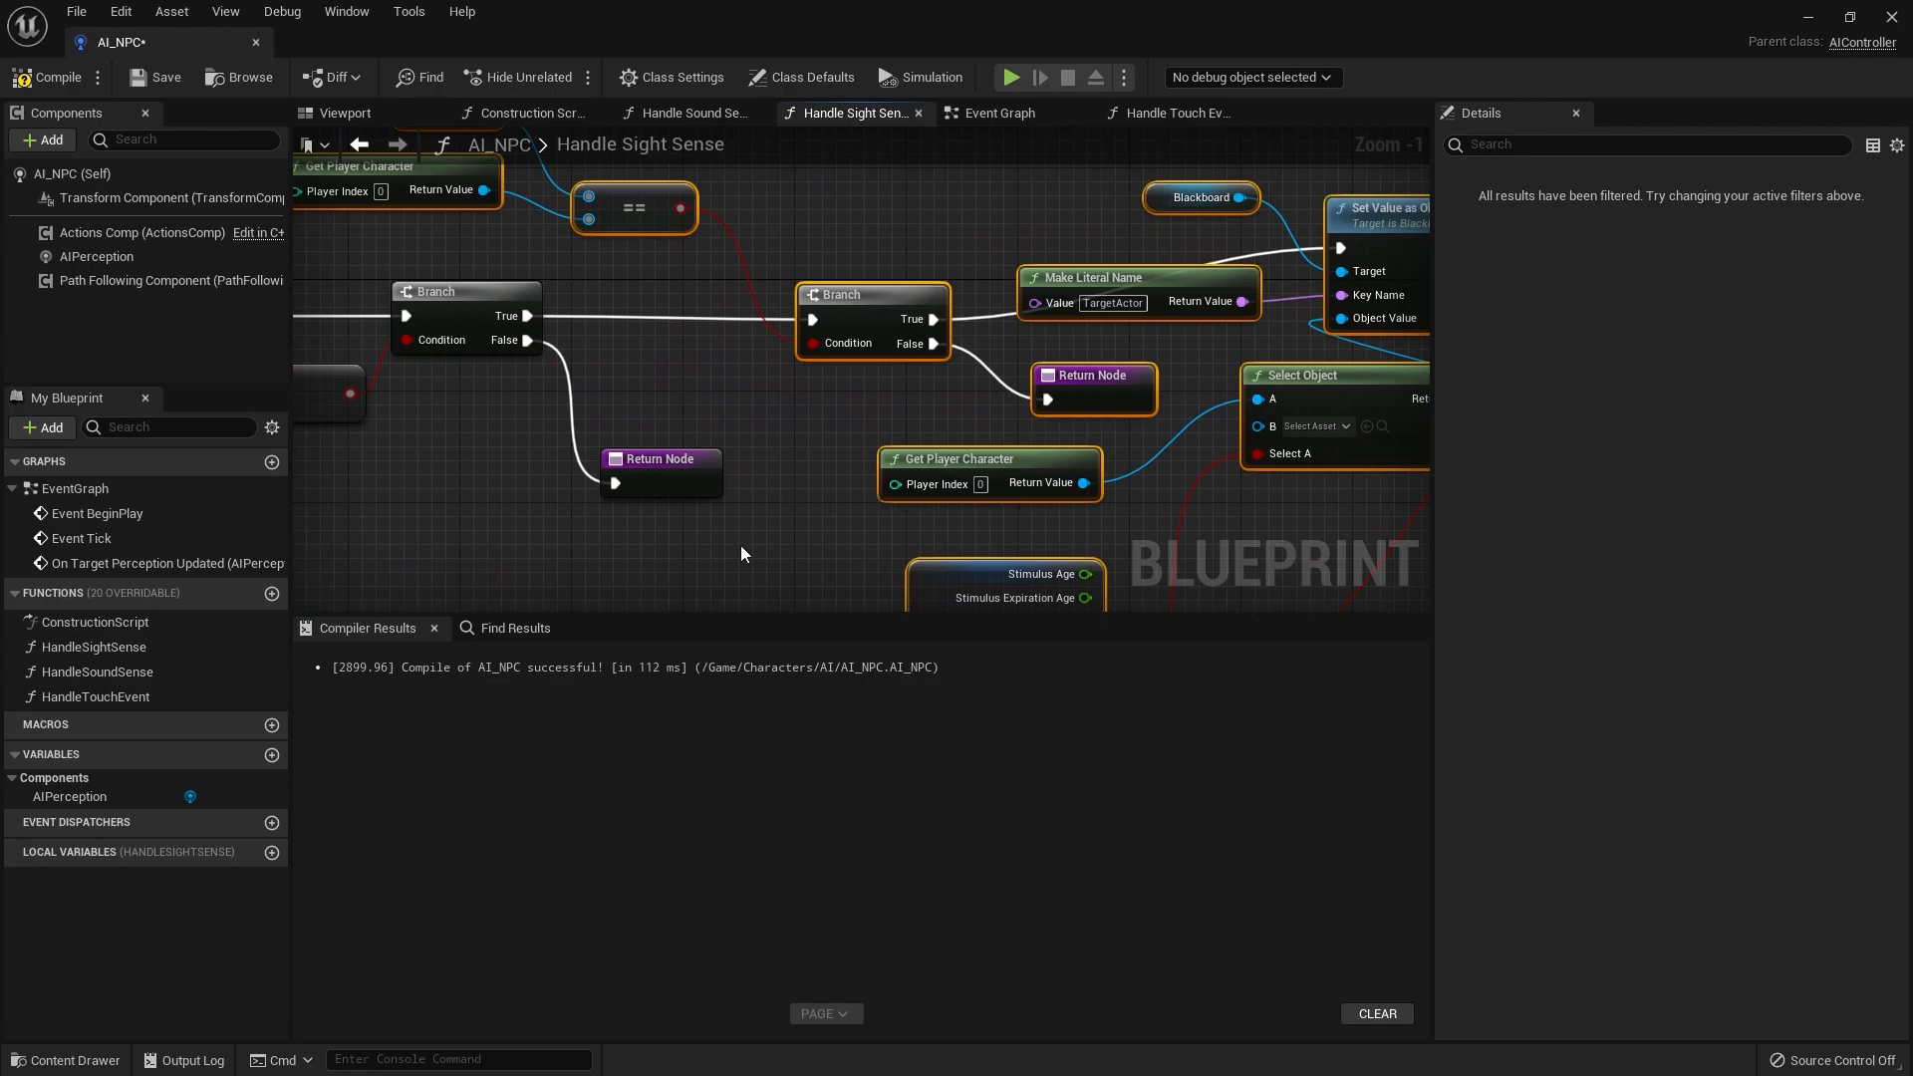
click(1181, 115)
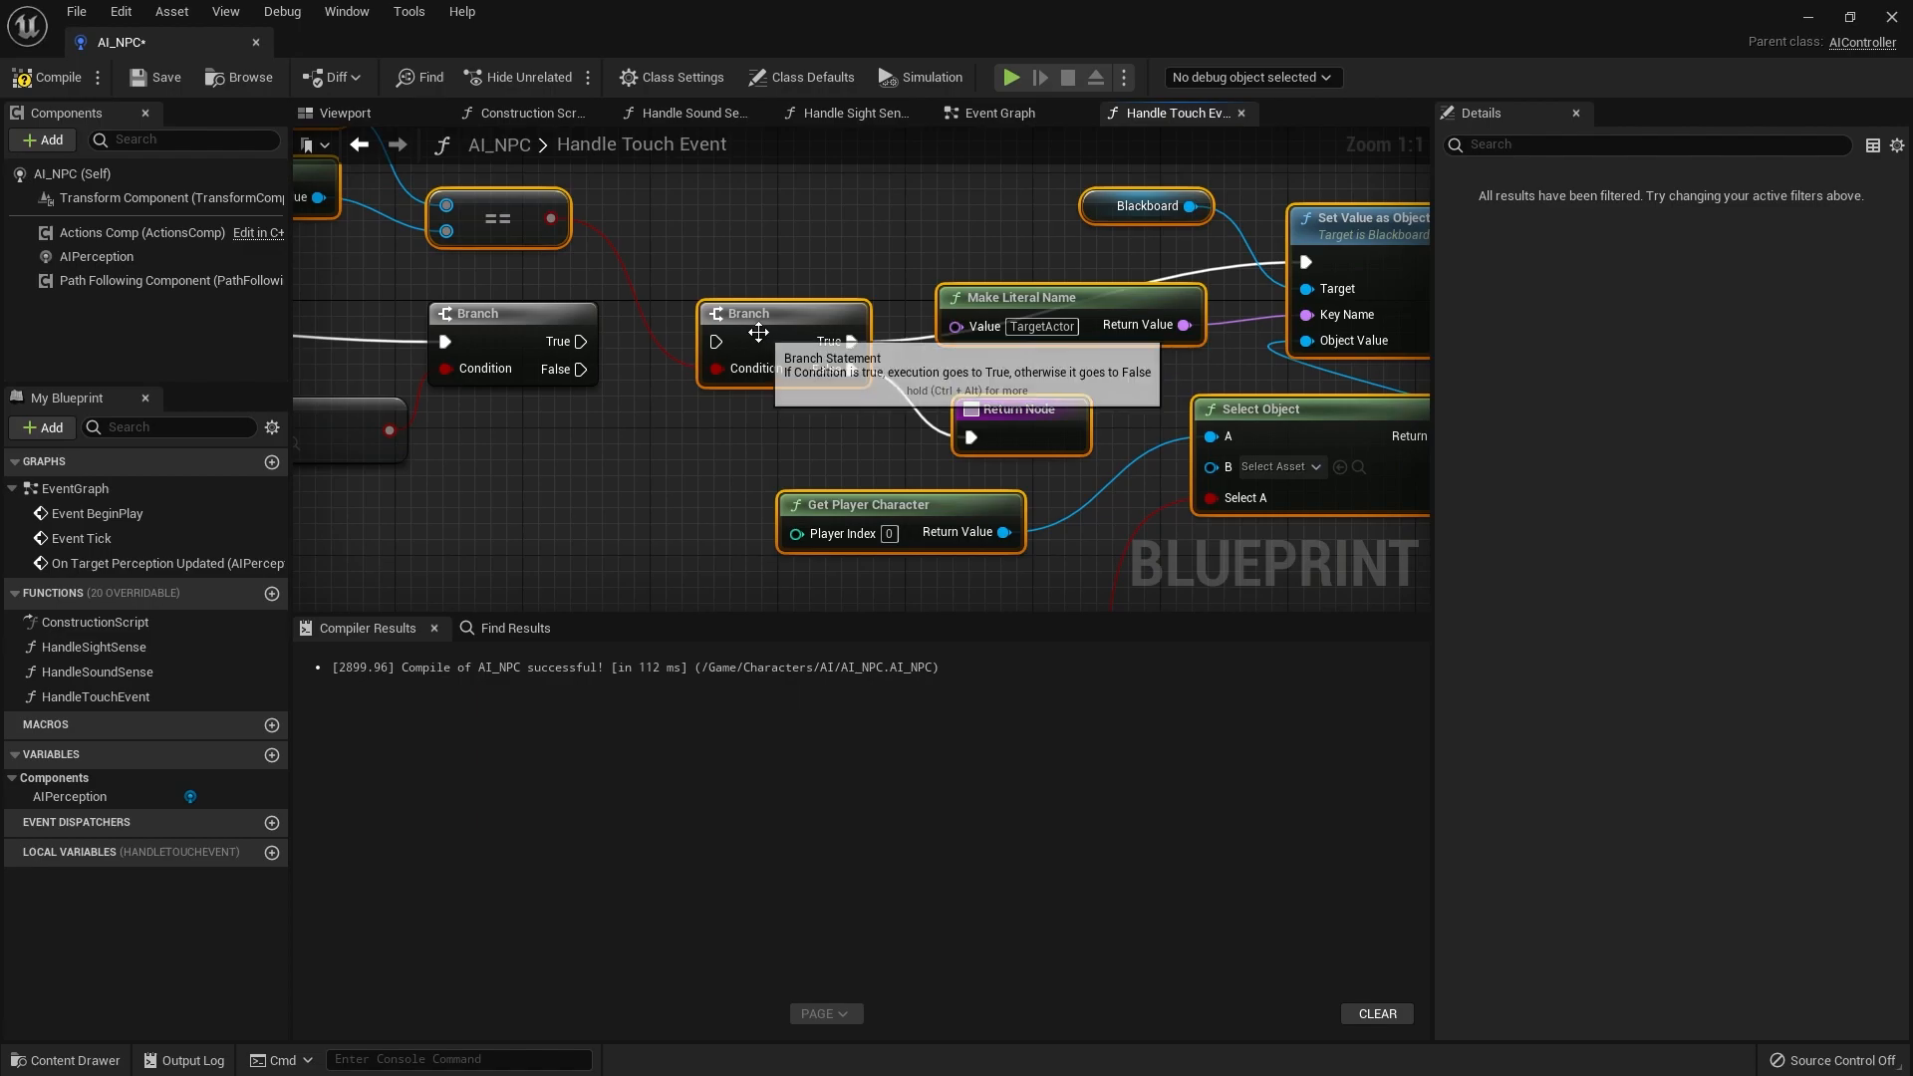
Wire the first Branch's True to the second Branch and its False to the Return Node
drag(759, 332, 743, 331)
drag(580, 341, 700, 341)
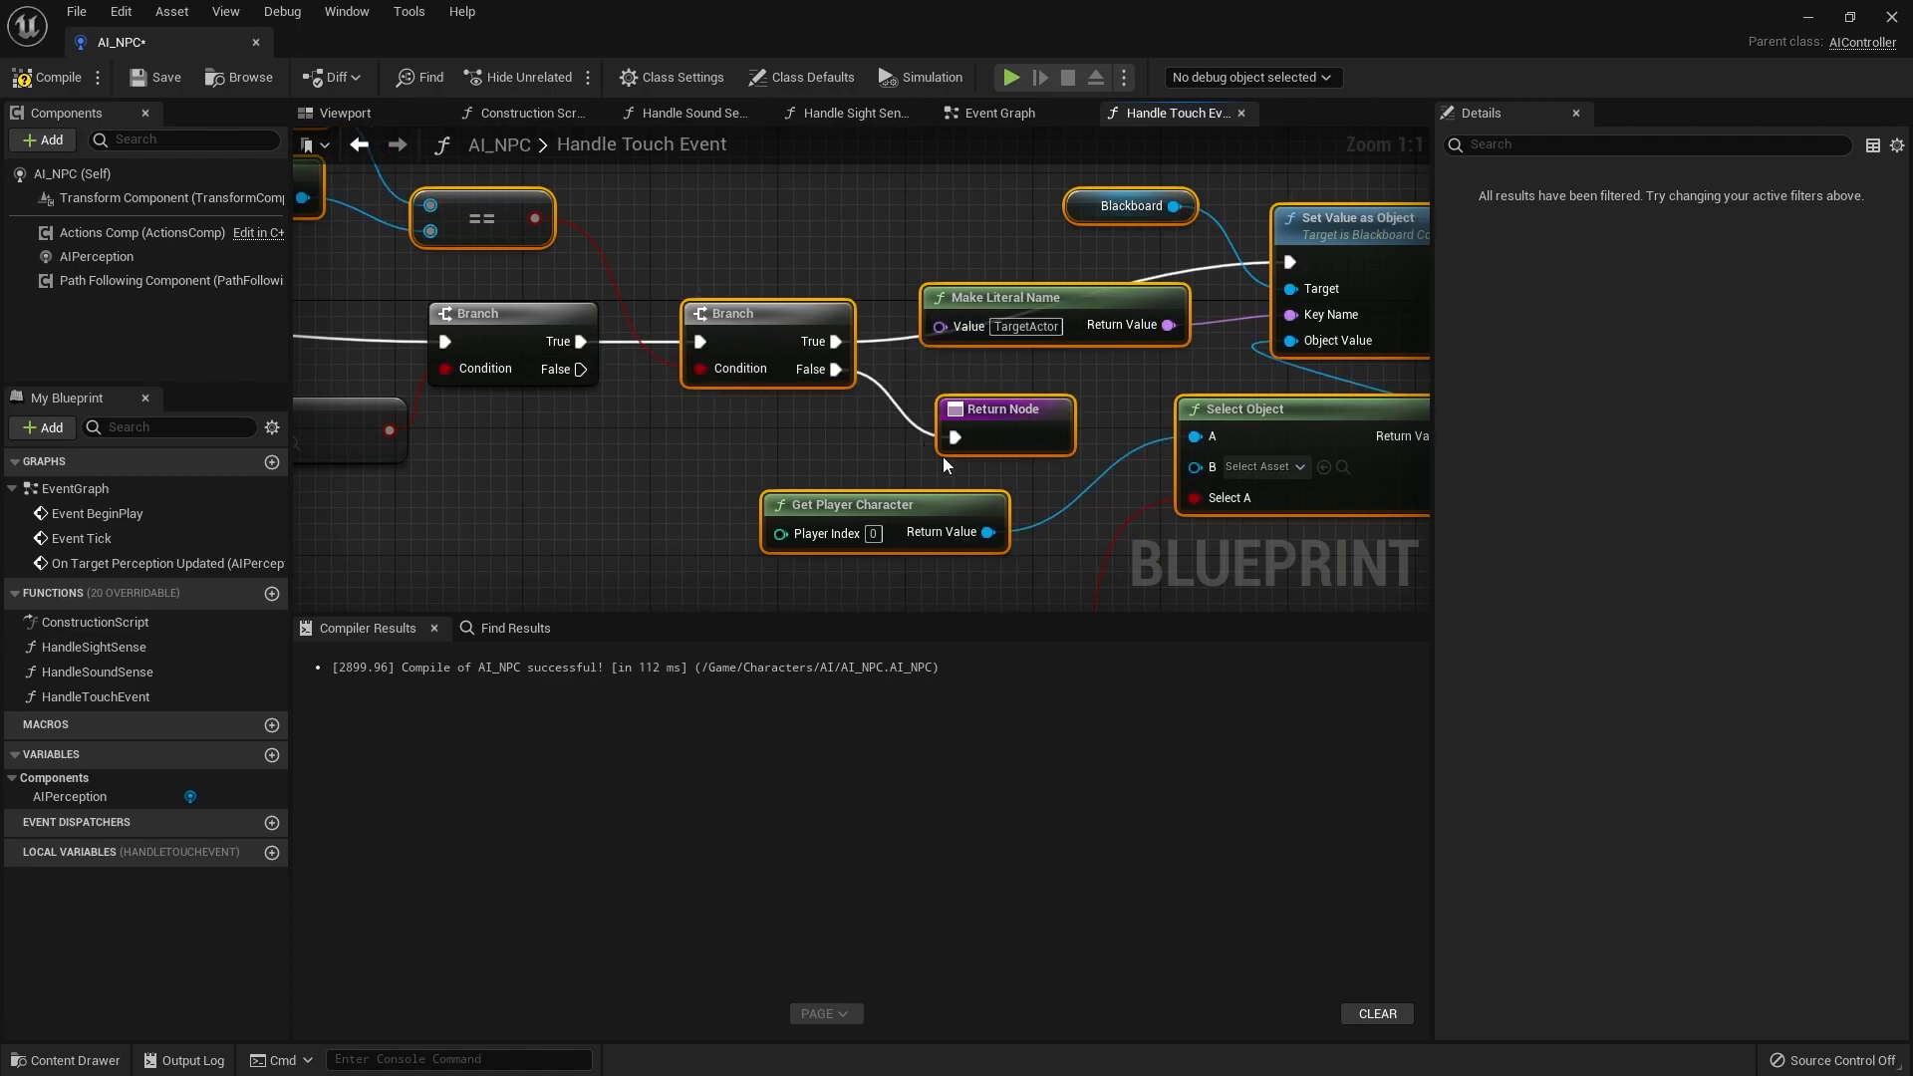
mouse_move(610, 493)
right_down()
mouse_move(876, 514)
mouse_move(653, 508)
right_up()
click(995, 437)
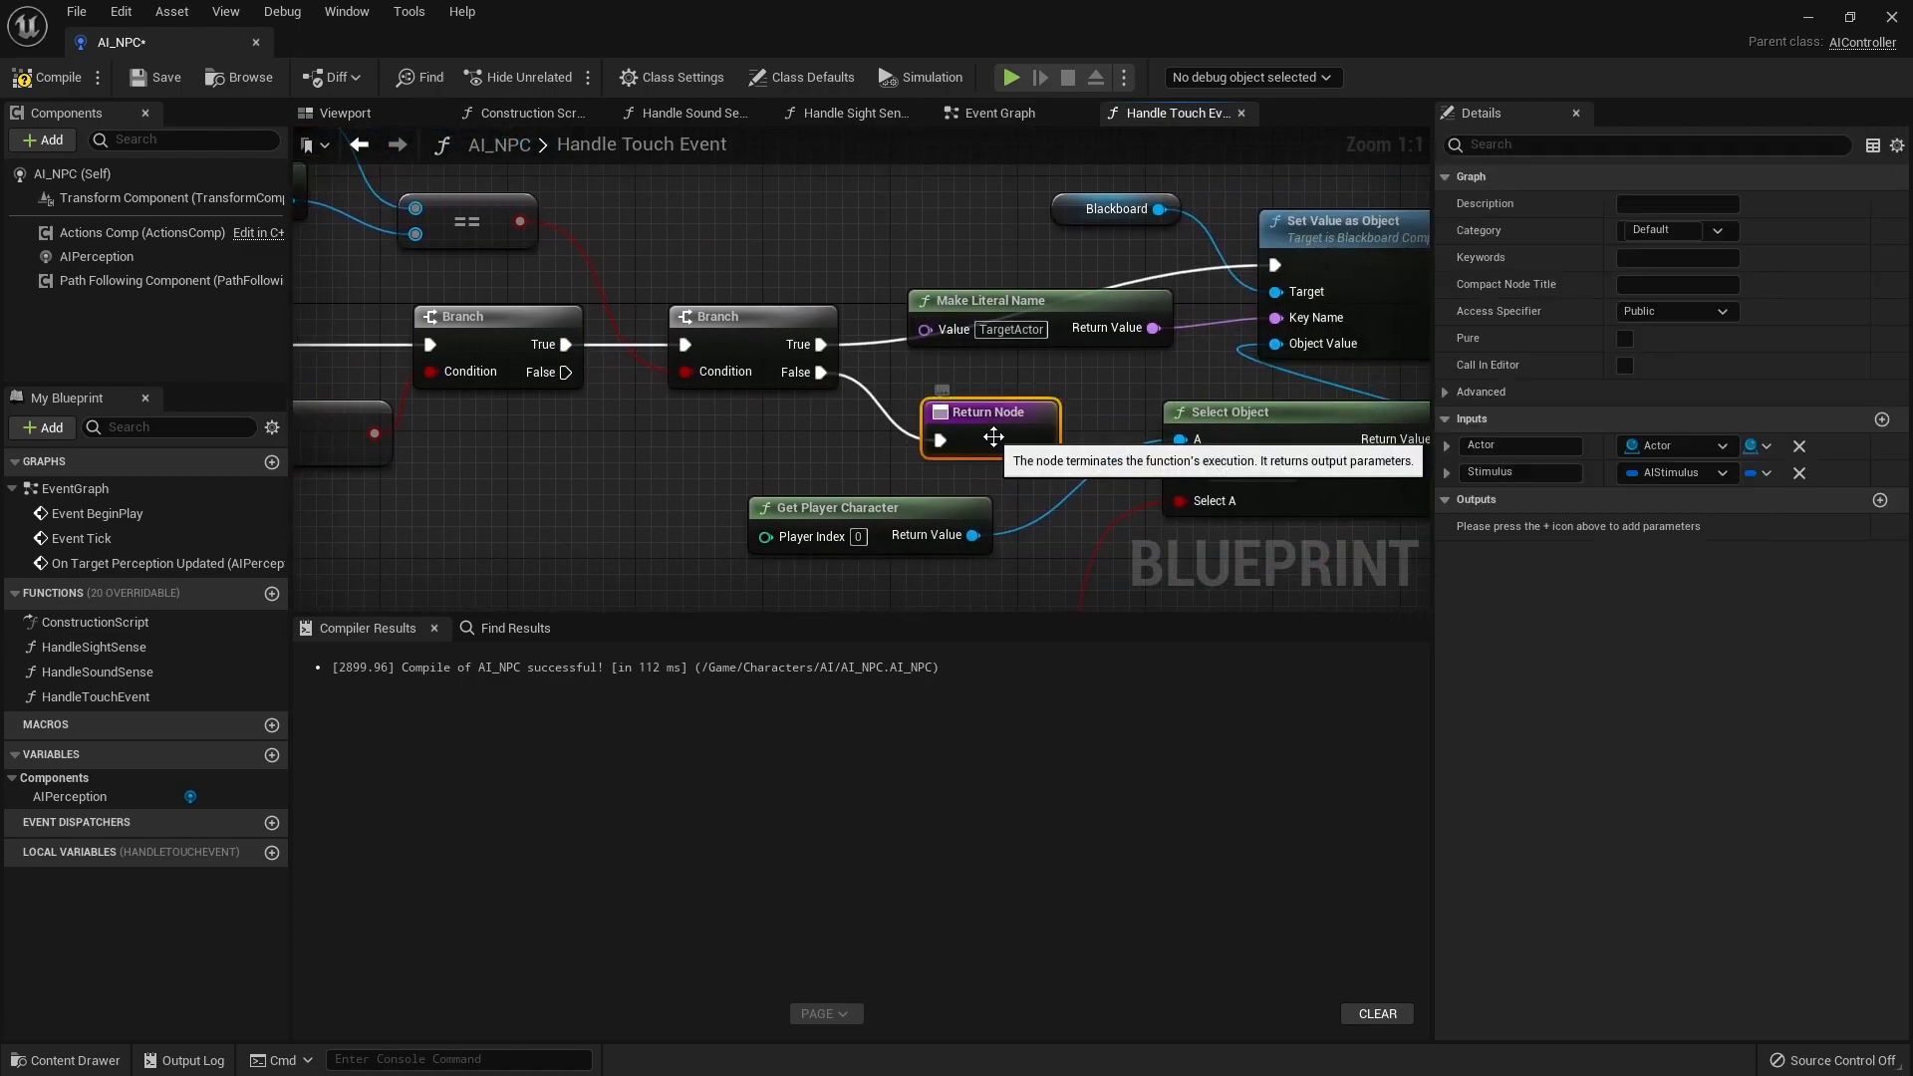
drag(939, 441, 566, 371)
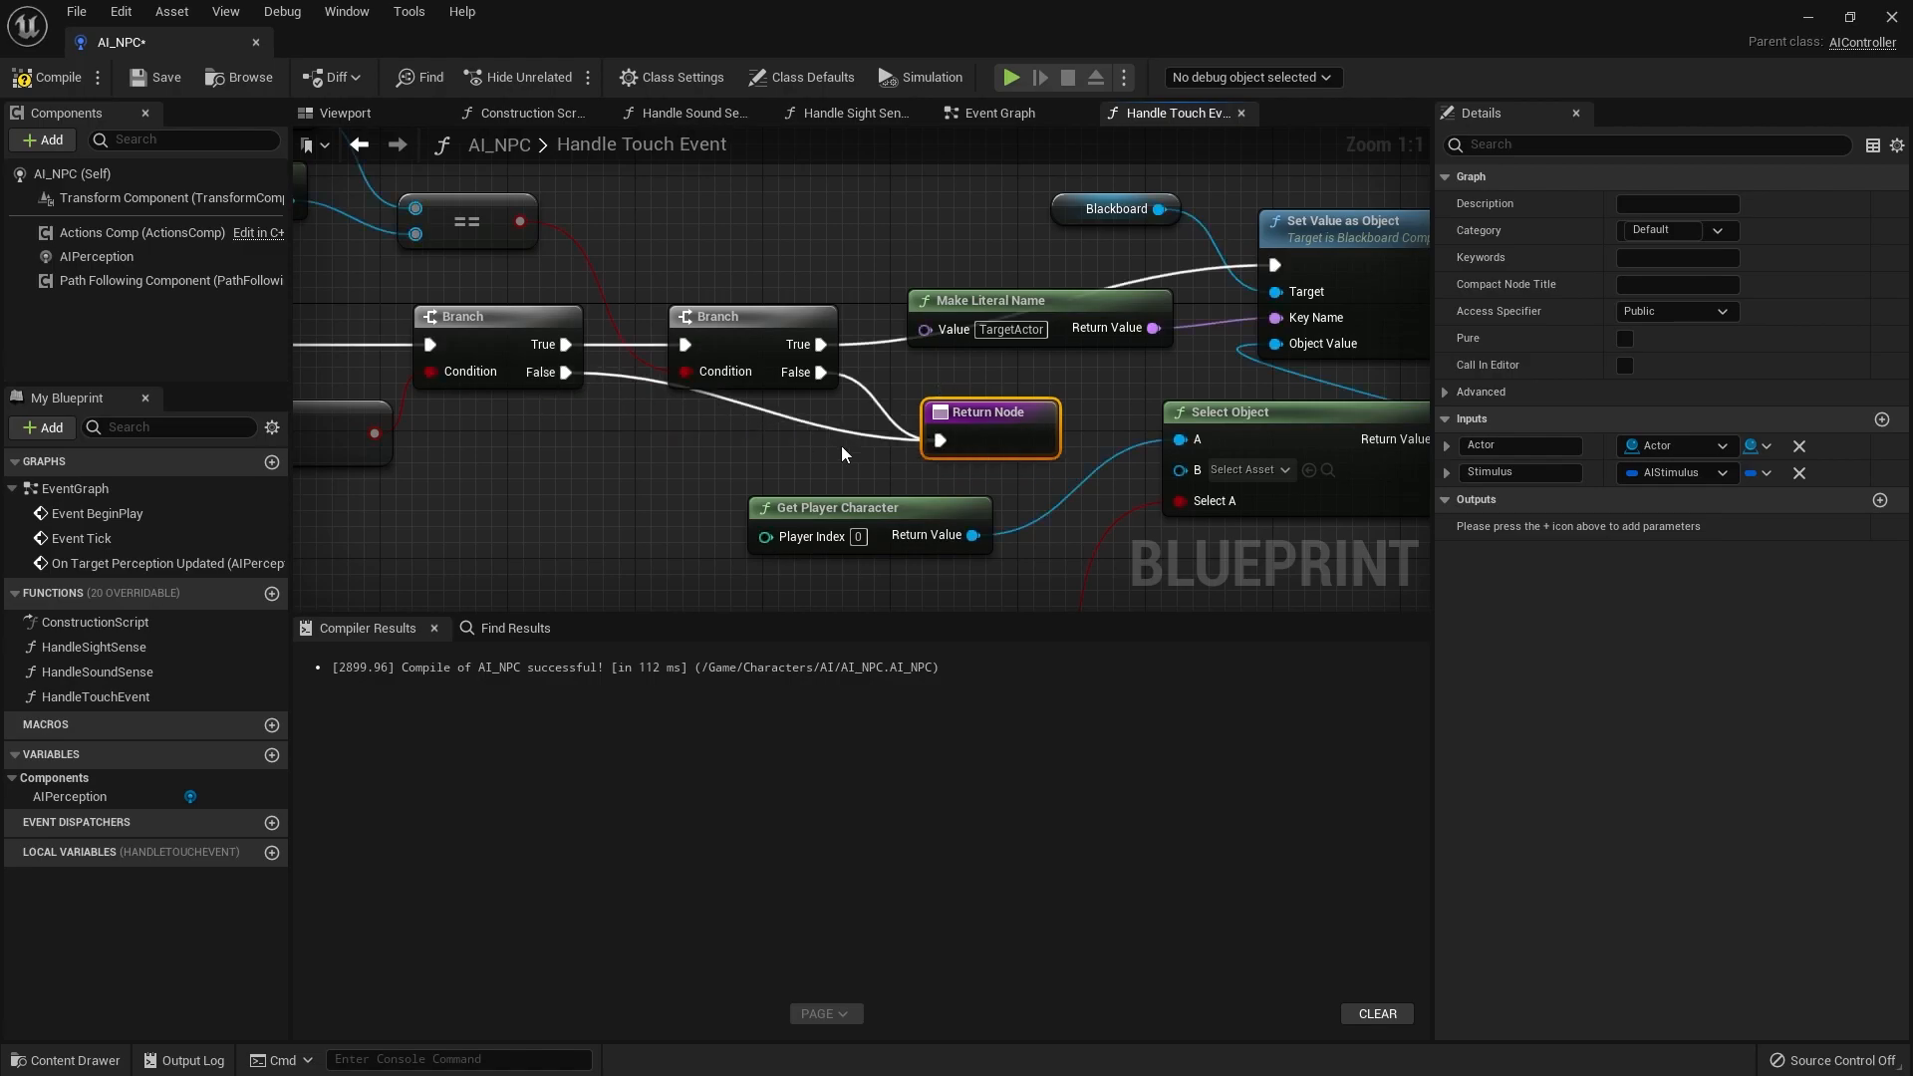
Check the wiring and compile the updated AI_NPC Blueprint
right_drag(804, 471, 1286, 568)
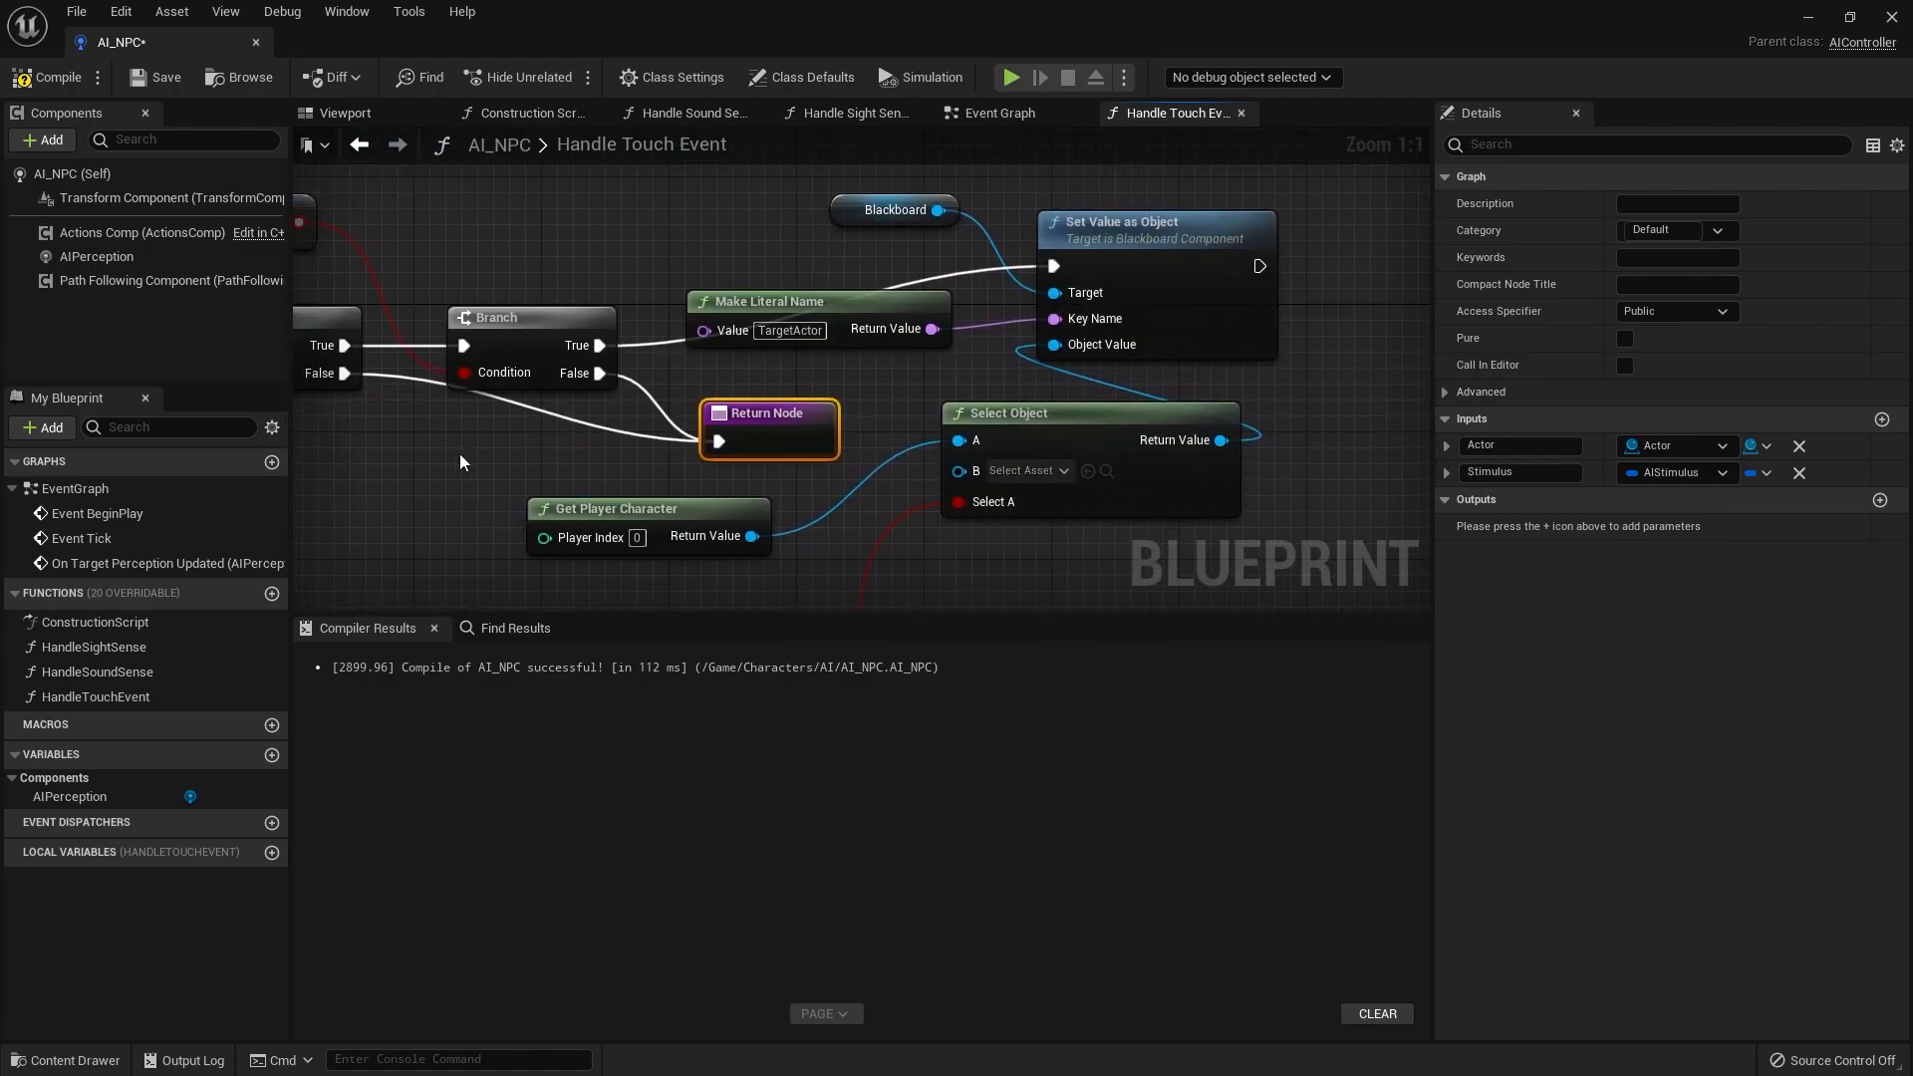
mouse_move(1285, 448)
right_down()
mouse_move(572, 424)
mouse_move(1151, 226)
right_up()
scroll(573, 424, down, 1)
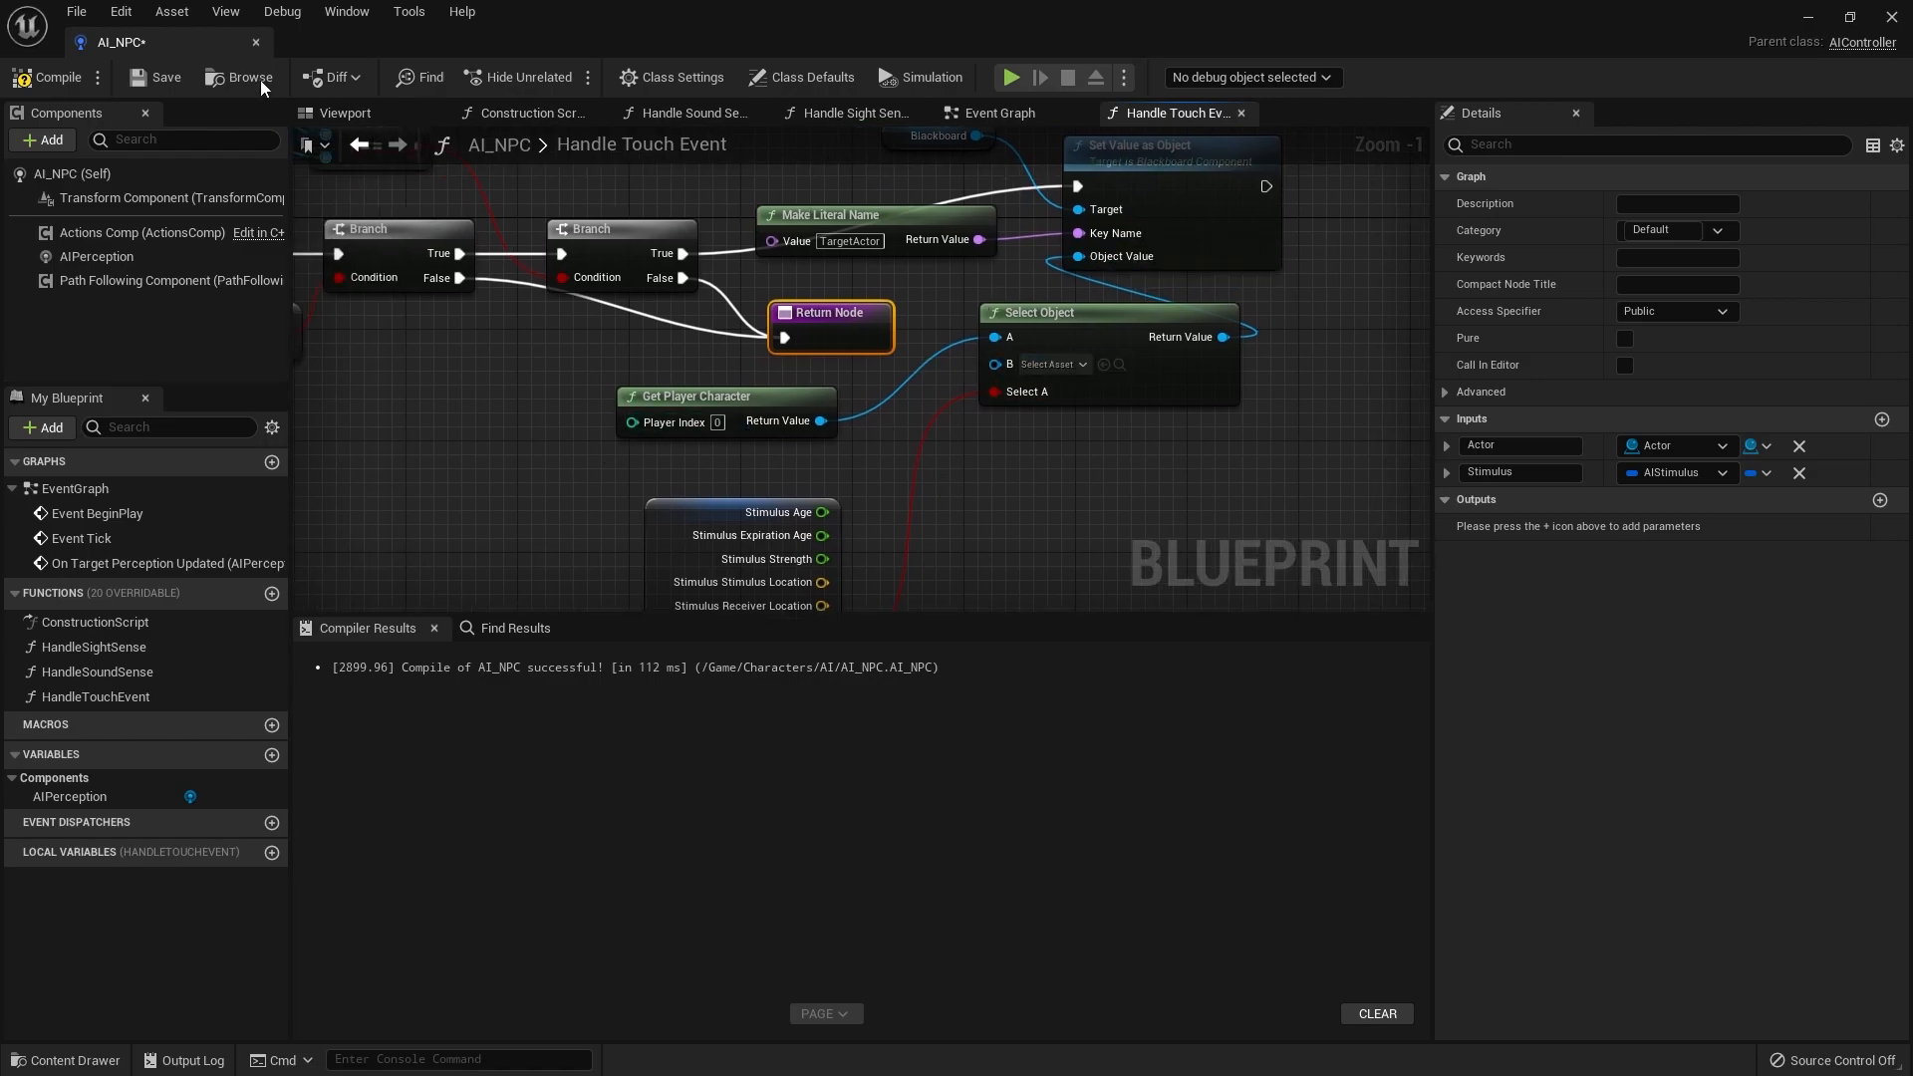
click(53, 76)
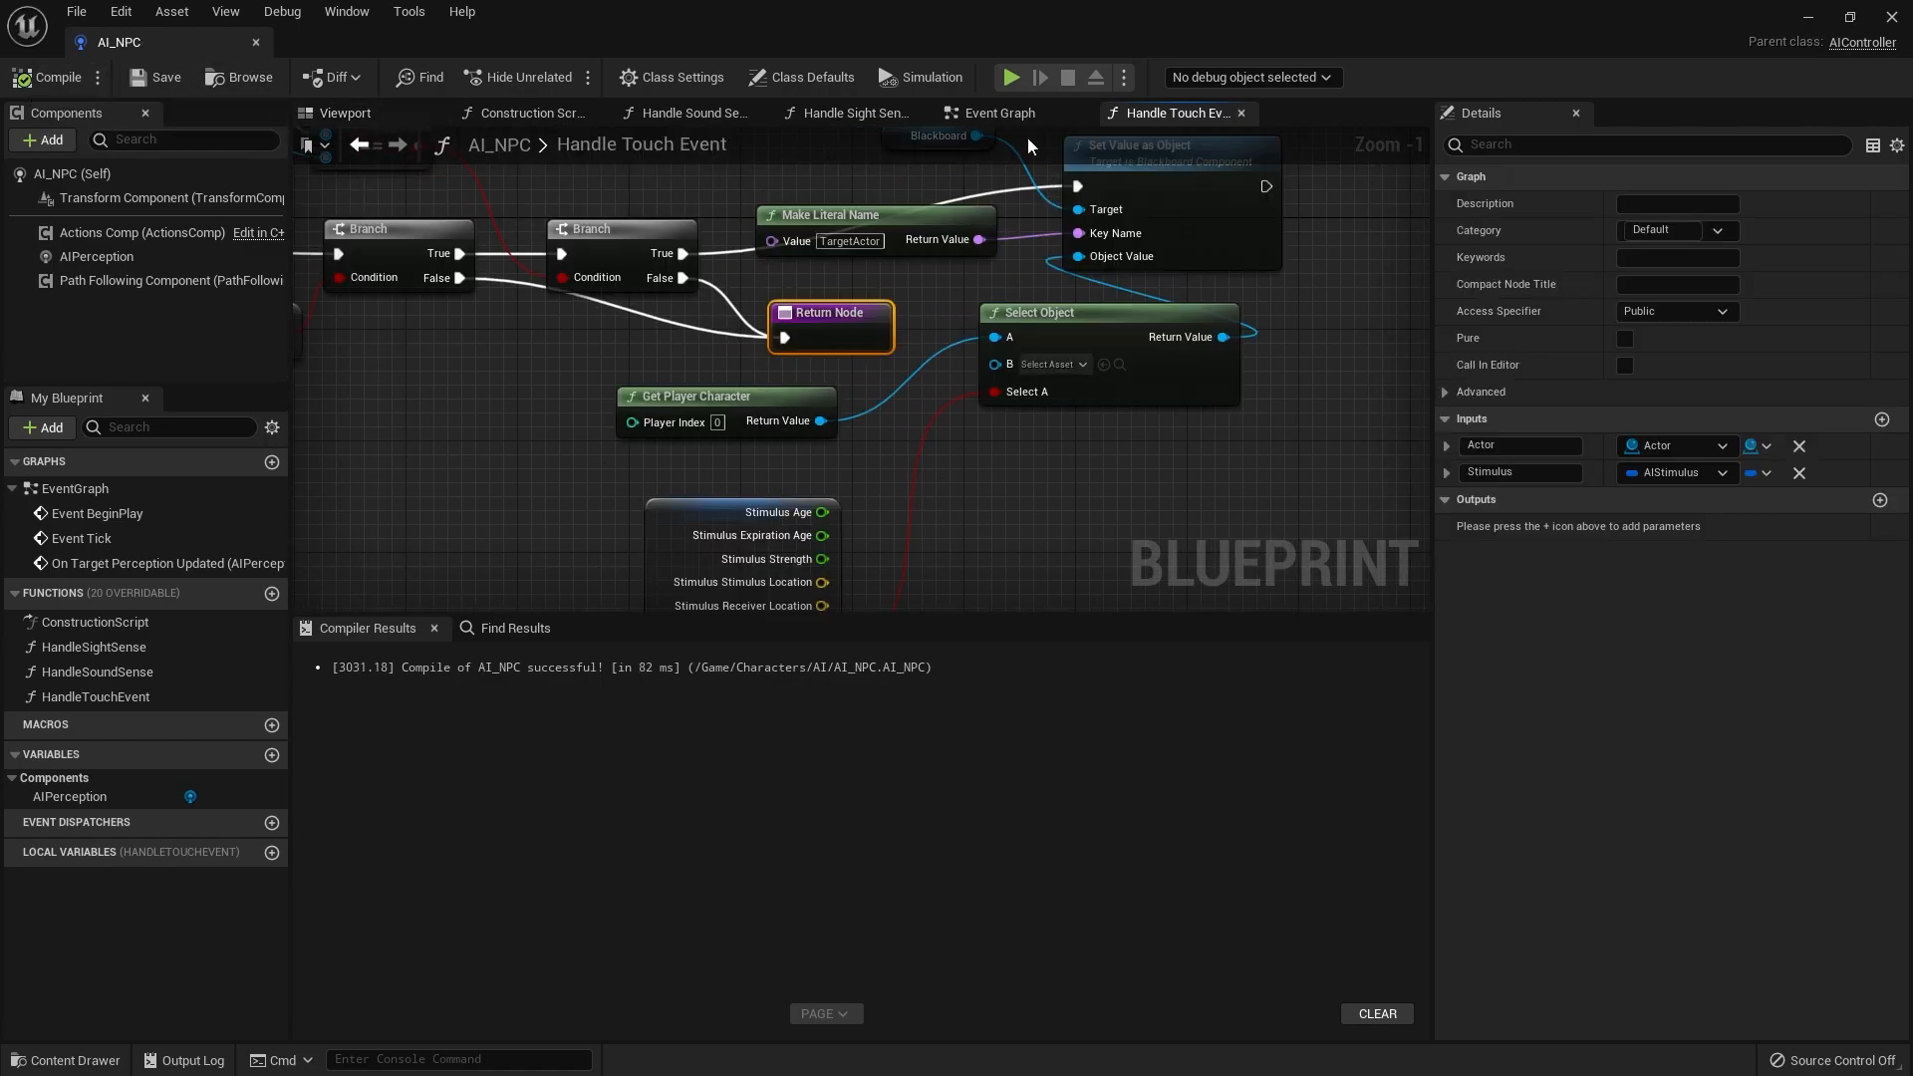
In the Event Graph, call Handle Touch Event from On Target Perception Updated with Actor and Stimulus, then compile
click(988, 117)
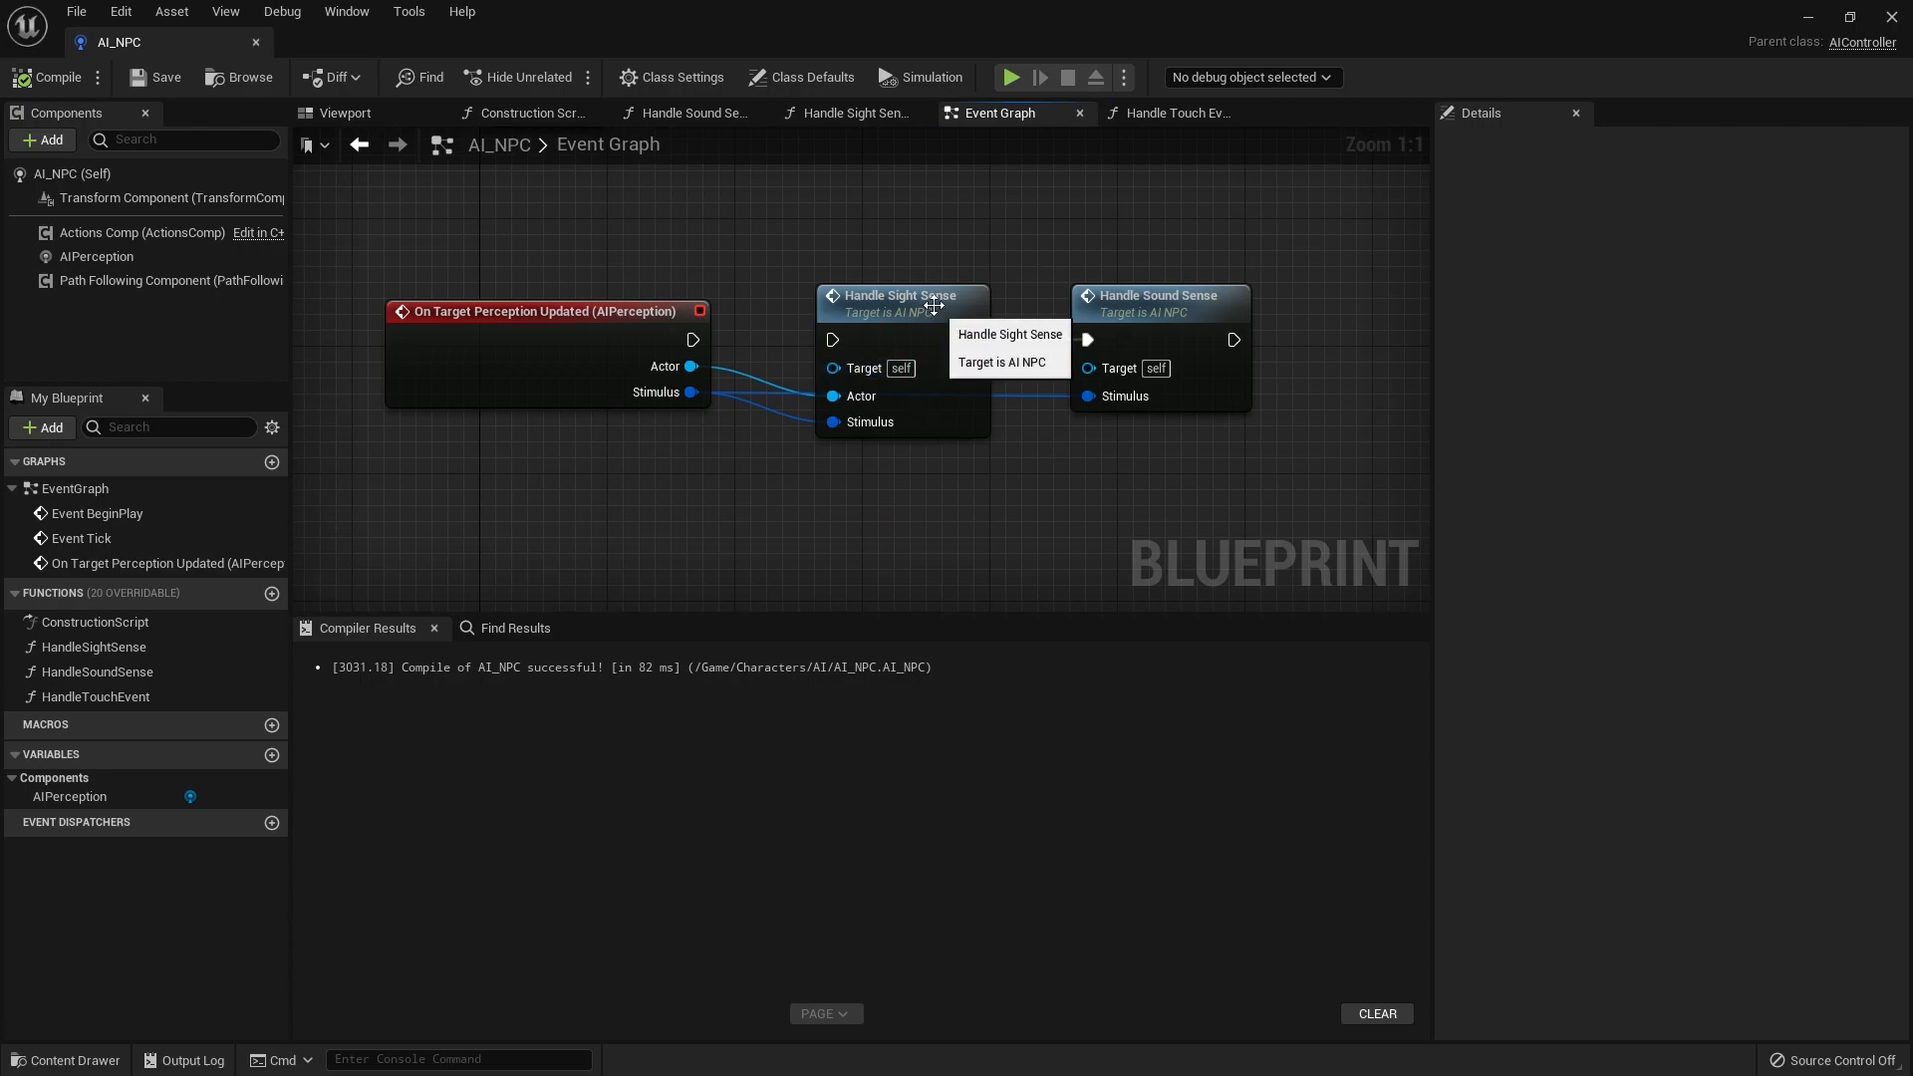
mouse_move(1176, 480)
mouse_down()
mouse_move(977, 306)
mouse_move(1067, 330)
mouse_move(1136, 467)
mouse_up()
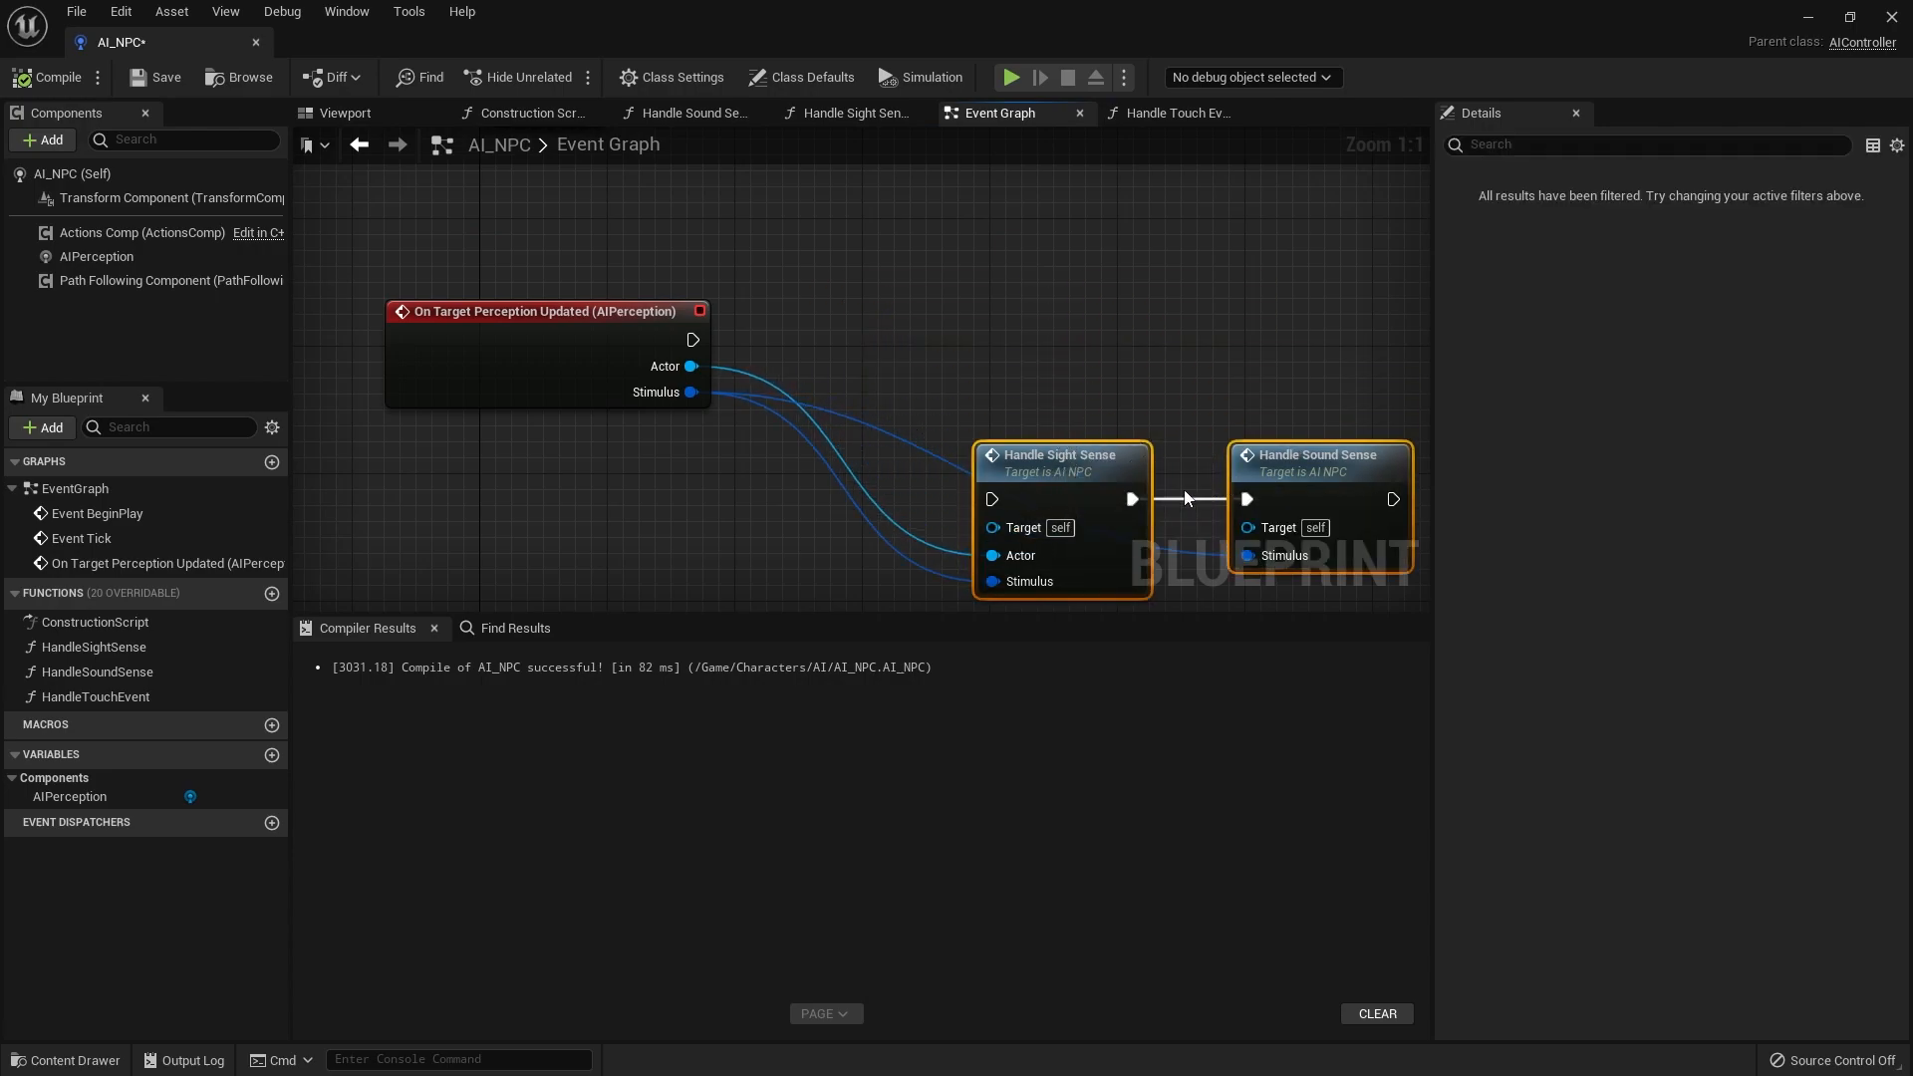
mouse_move(96, 696)
mouse_down()
mouse_move(665, 382)
mouse_move(693, 332)
mouse_up()
drag(739, 401, 1037, 289)
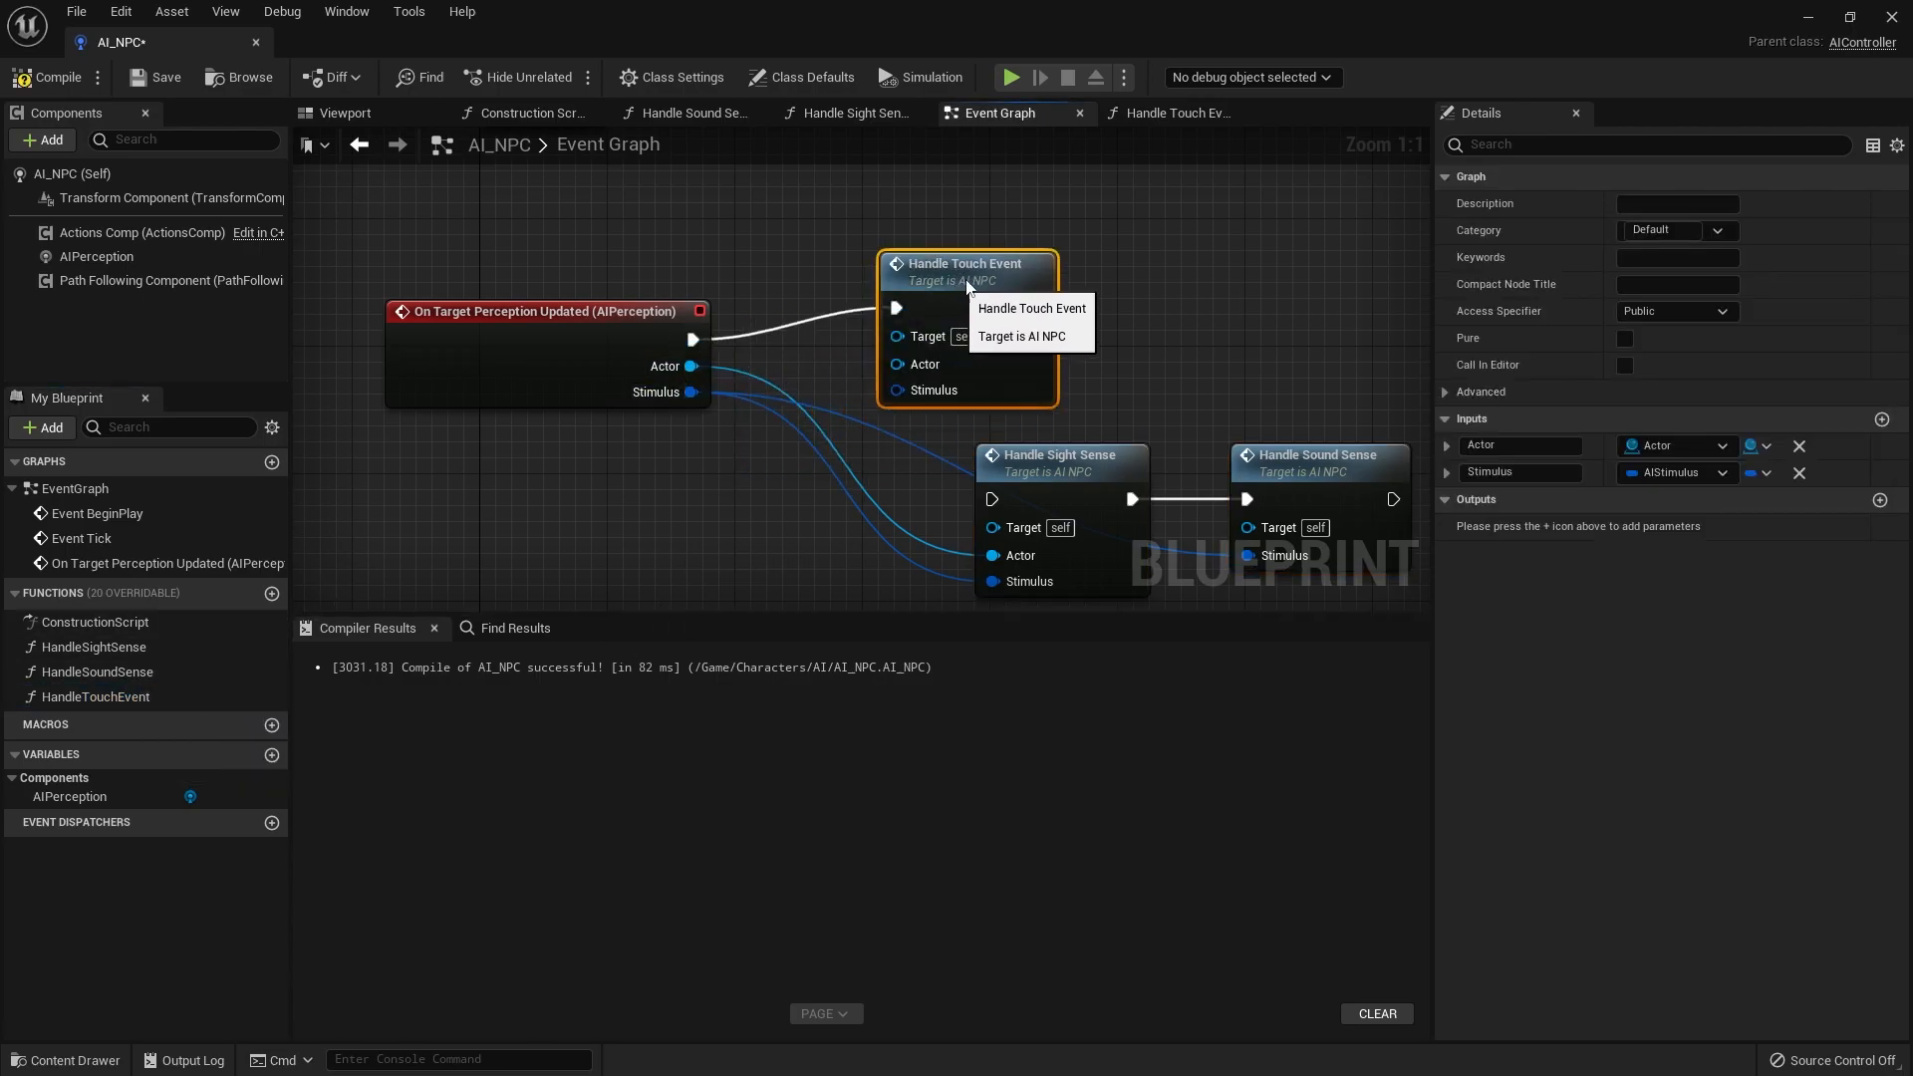
drag(691, 366, 1011, 346)
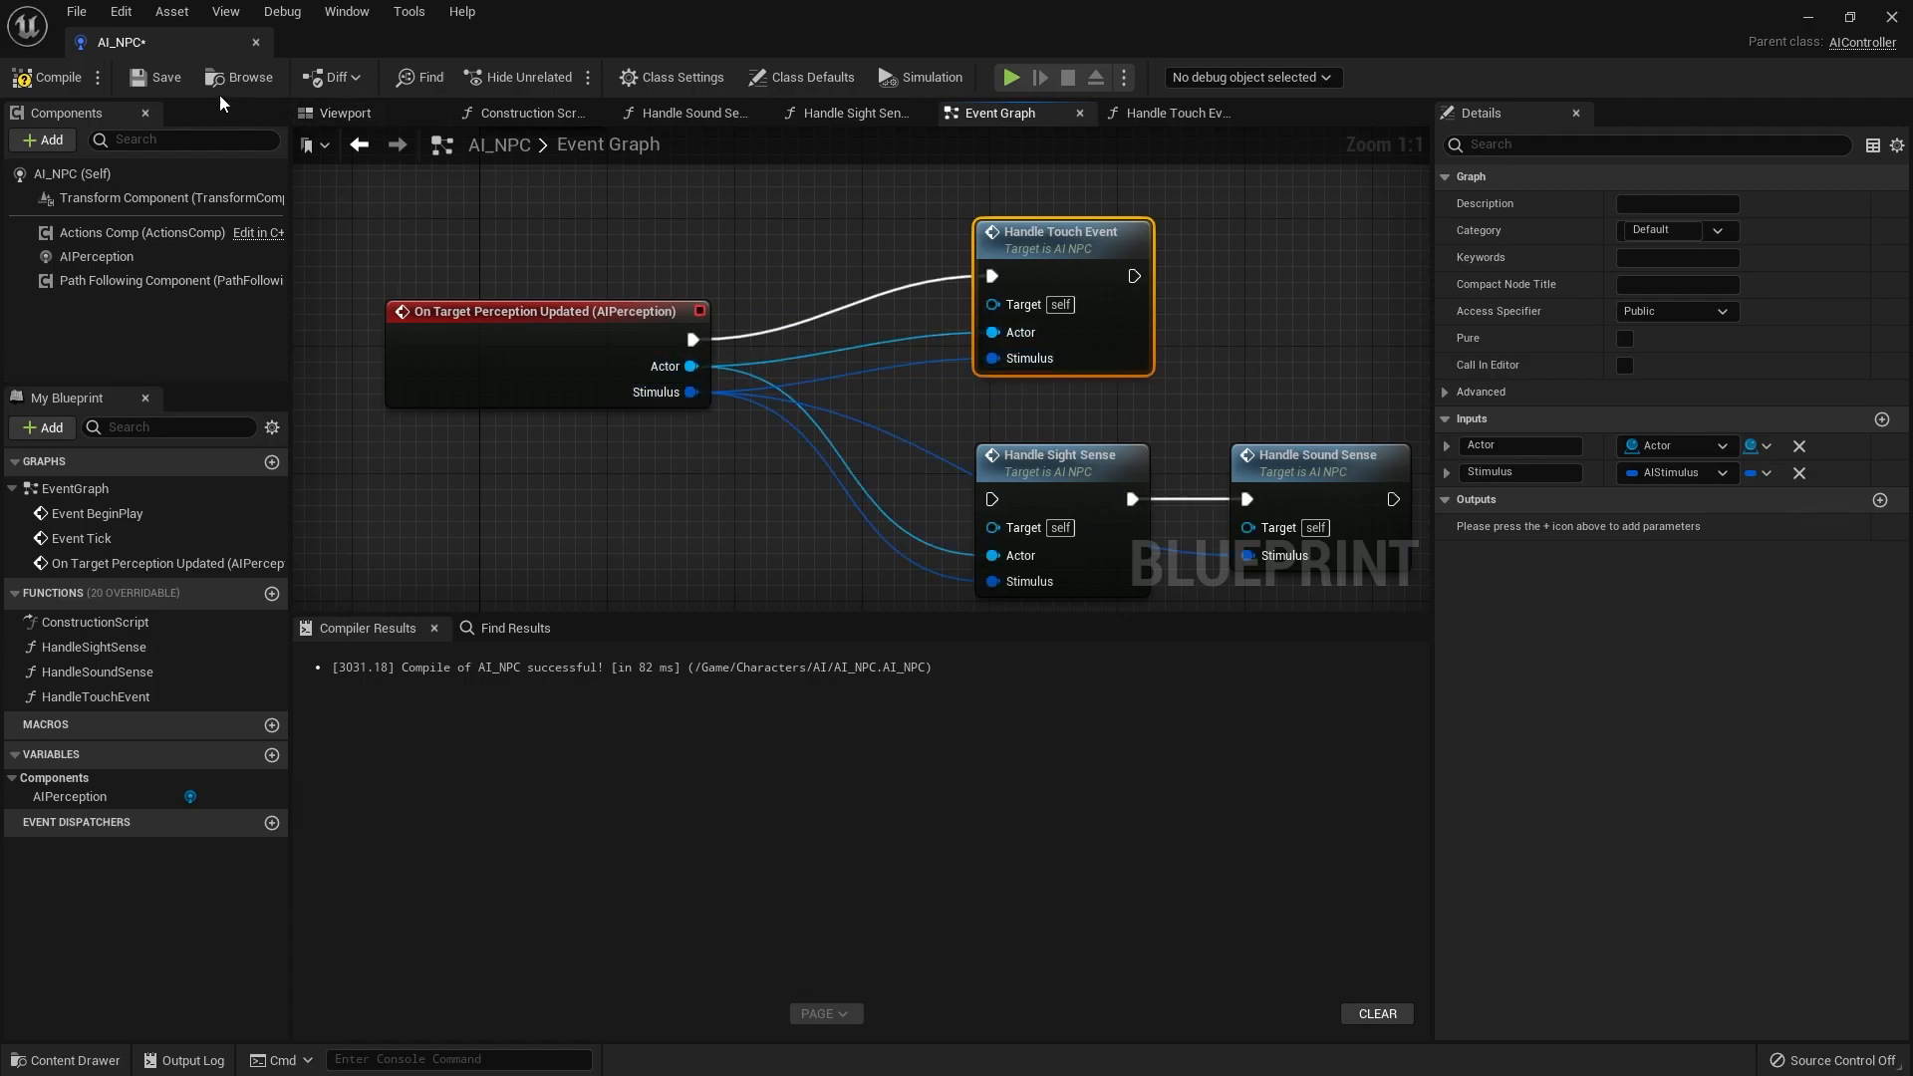
click(53, 77)
Switch to the ThirdPersonMap level and select the NPC character in the corridor
click(1804, 19)
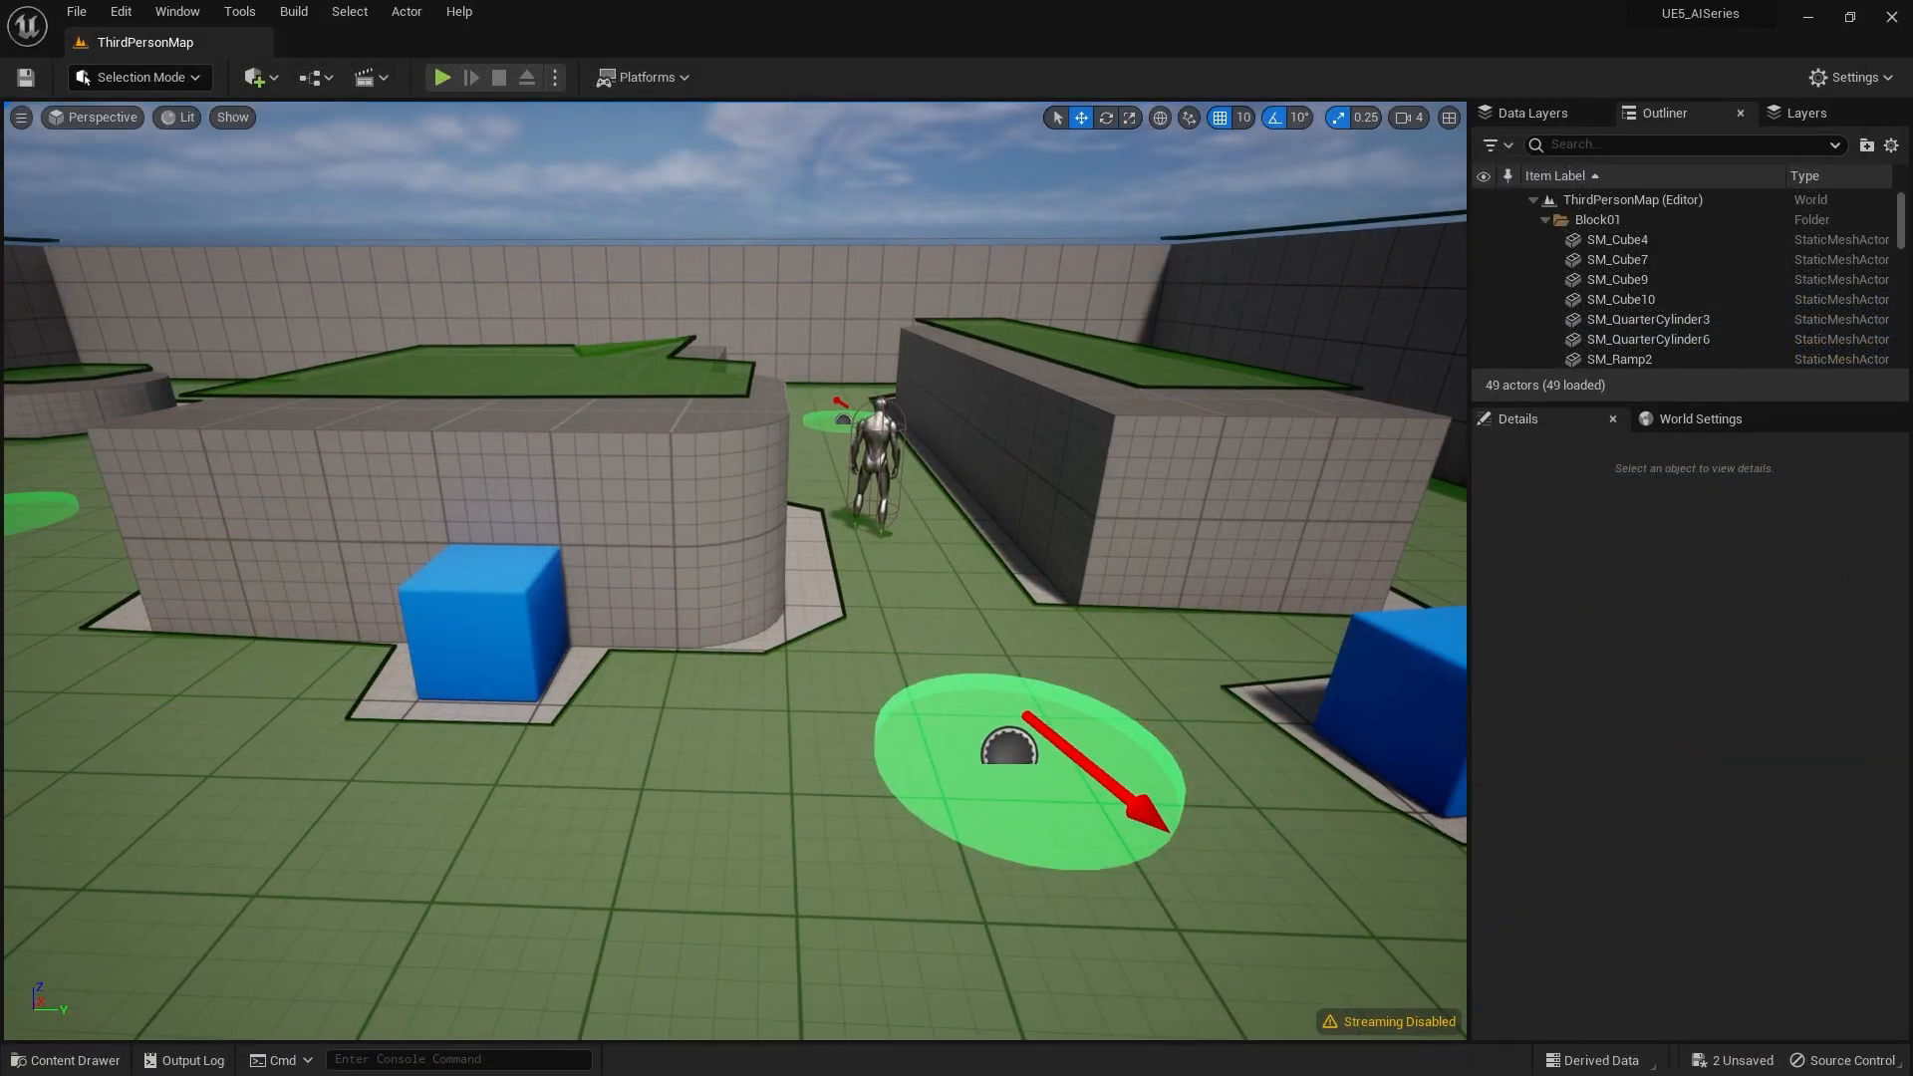
drag(830, 513, 749, 642)
right_drag(633, 543, 735, 379)
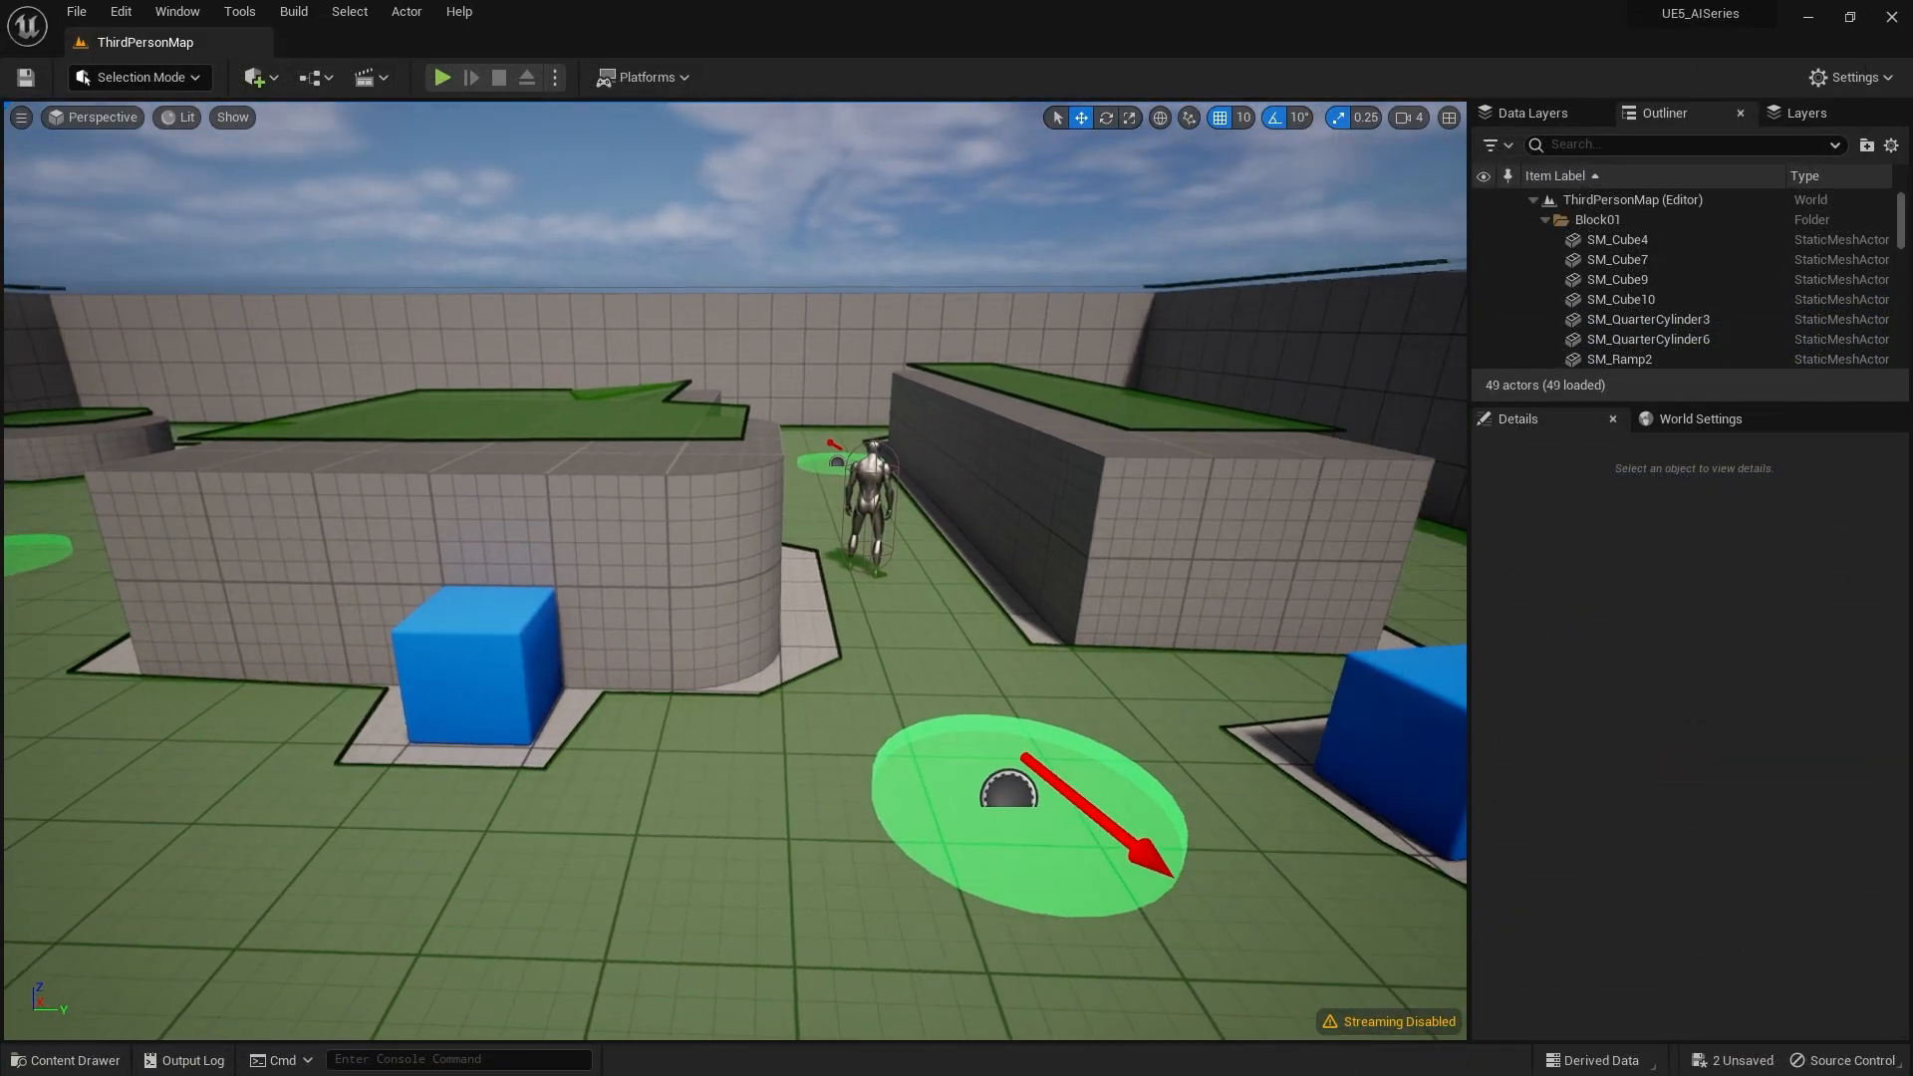
click(726, 463)
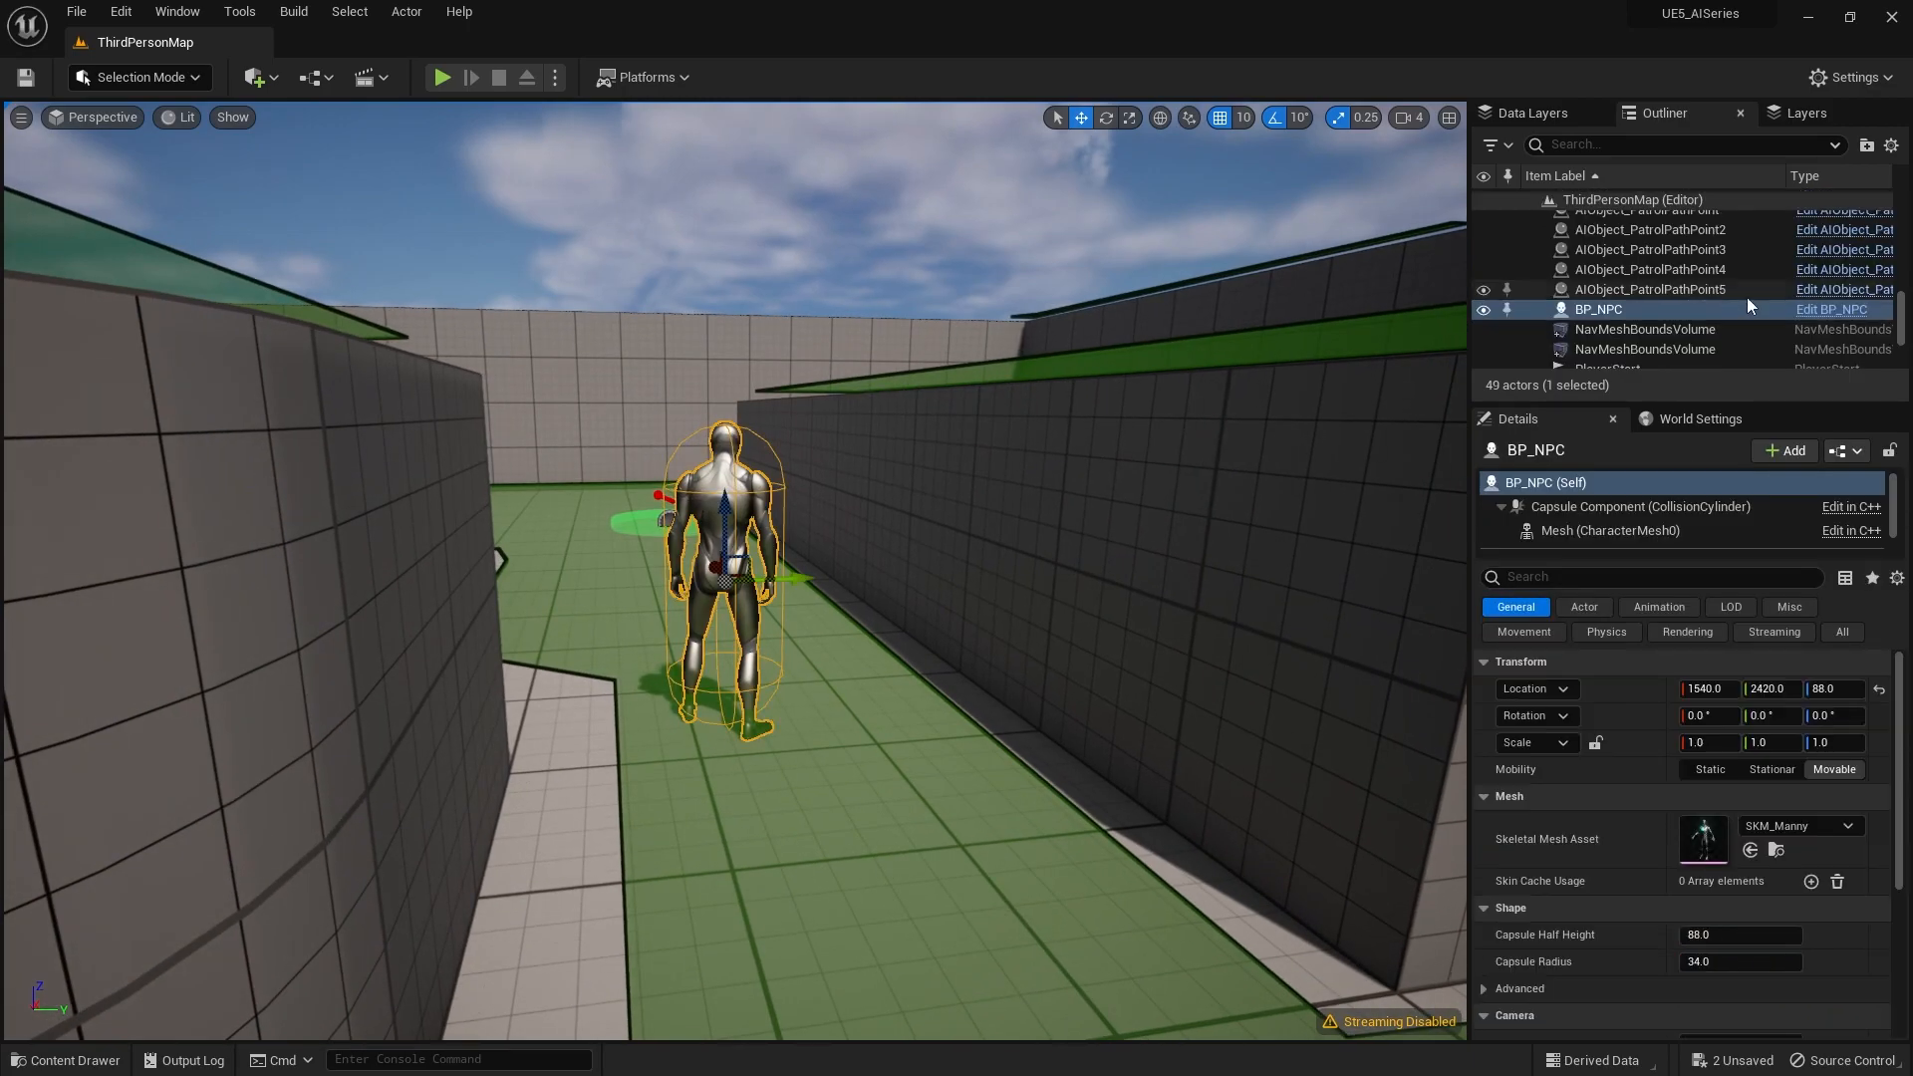
In BP_NPC, add an Event Hit node feeding a Report Touch Event node
click(1835, 309)
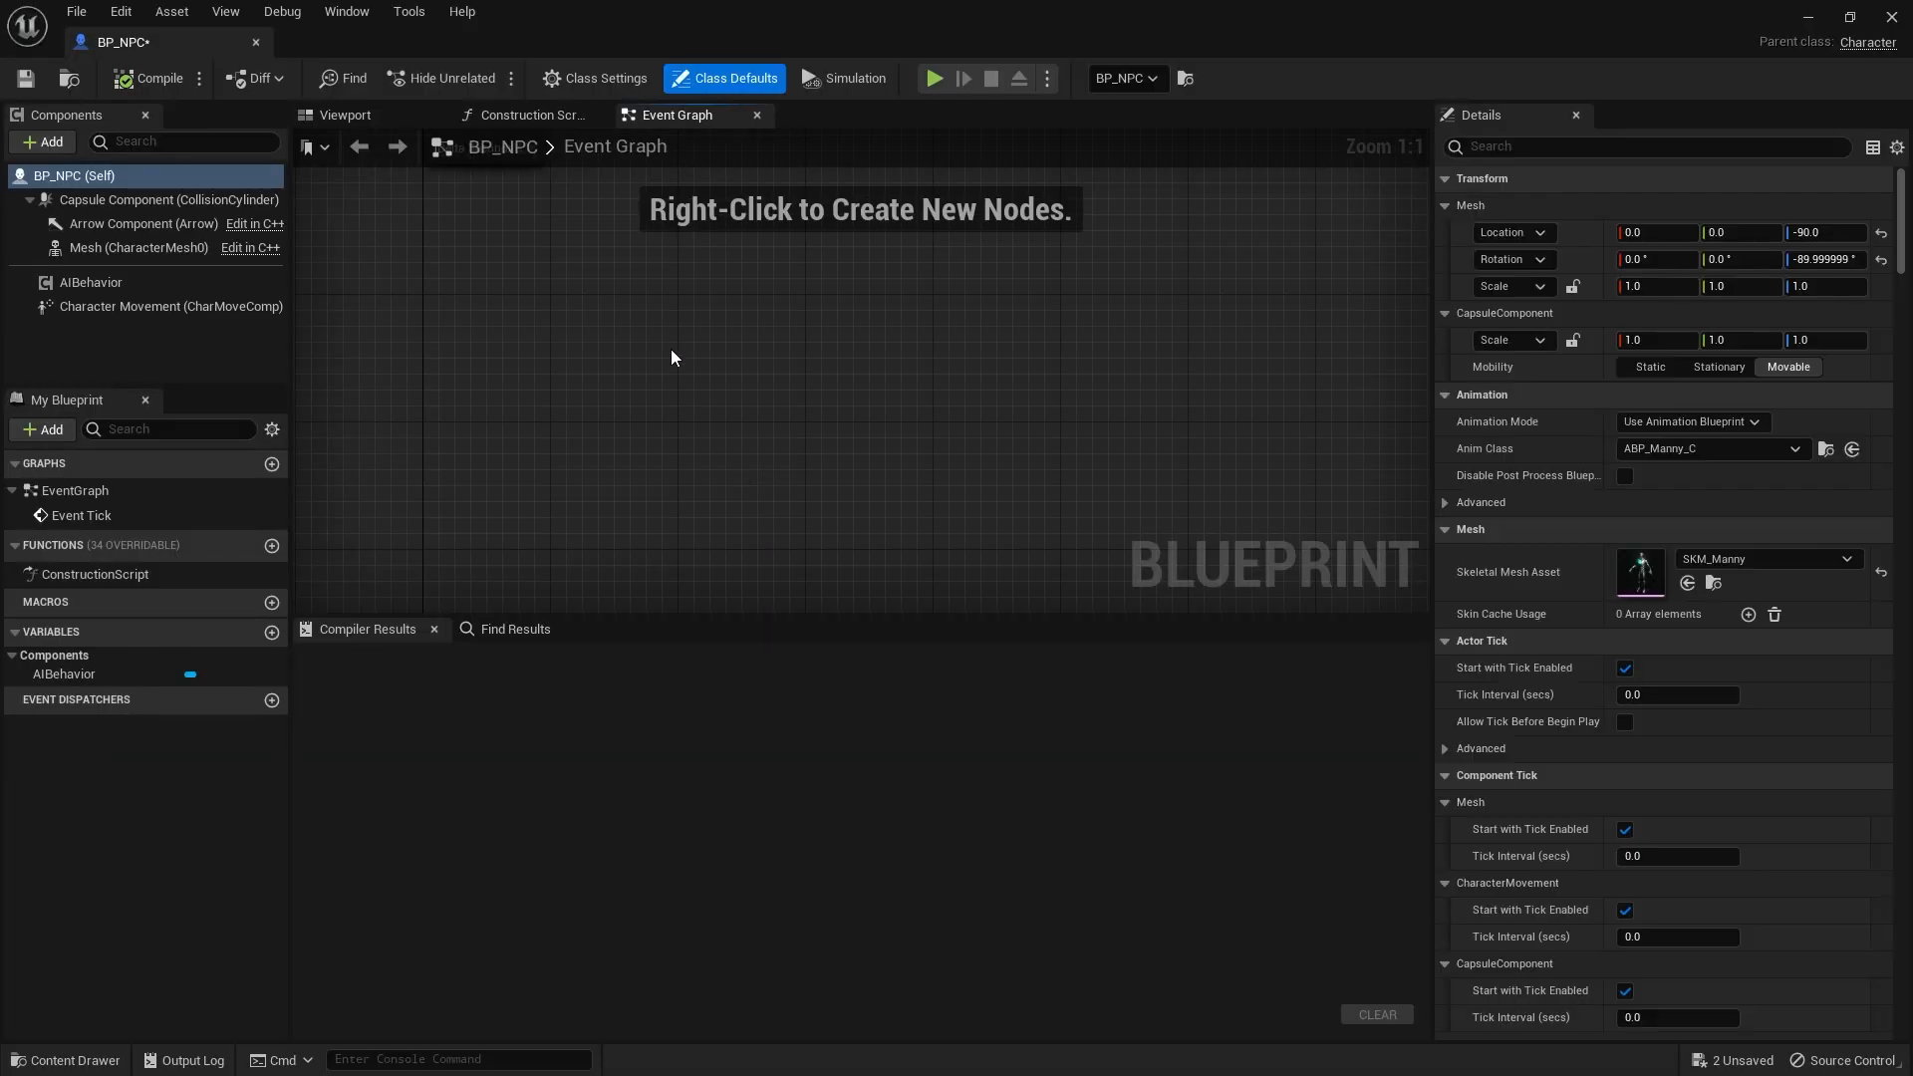
right_click(767, 404)
text(event)
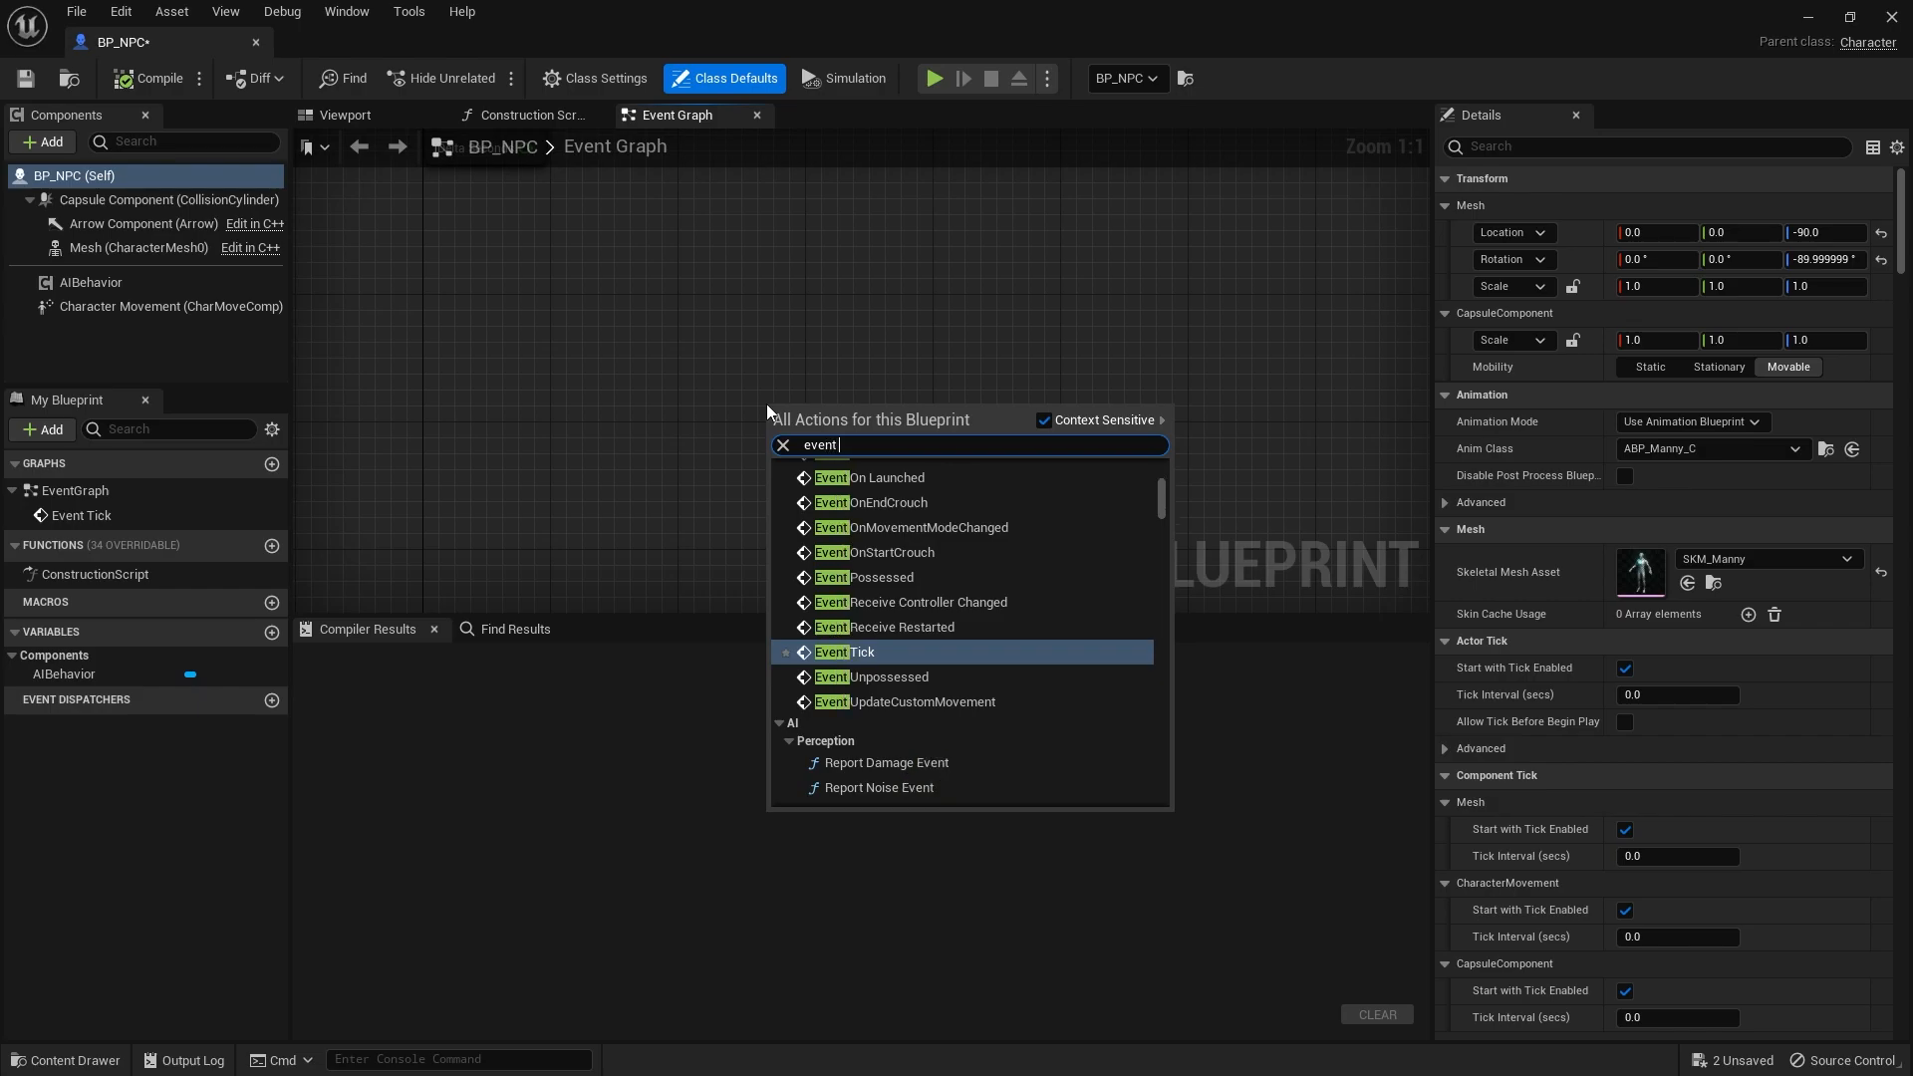
text( hit)
key(Return)
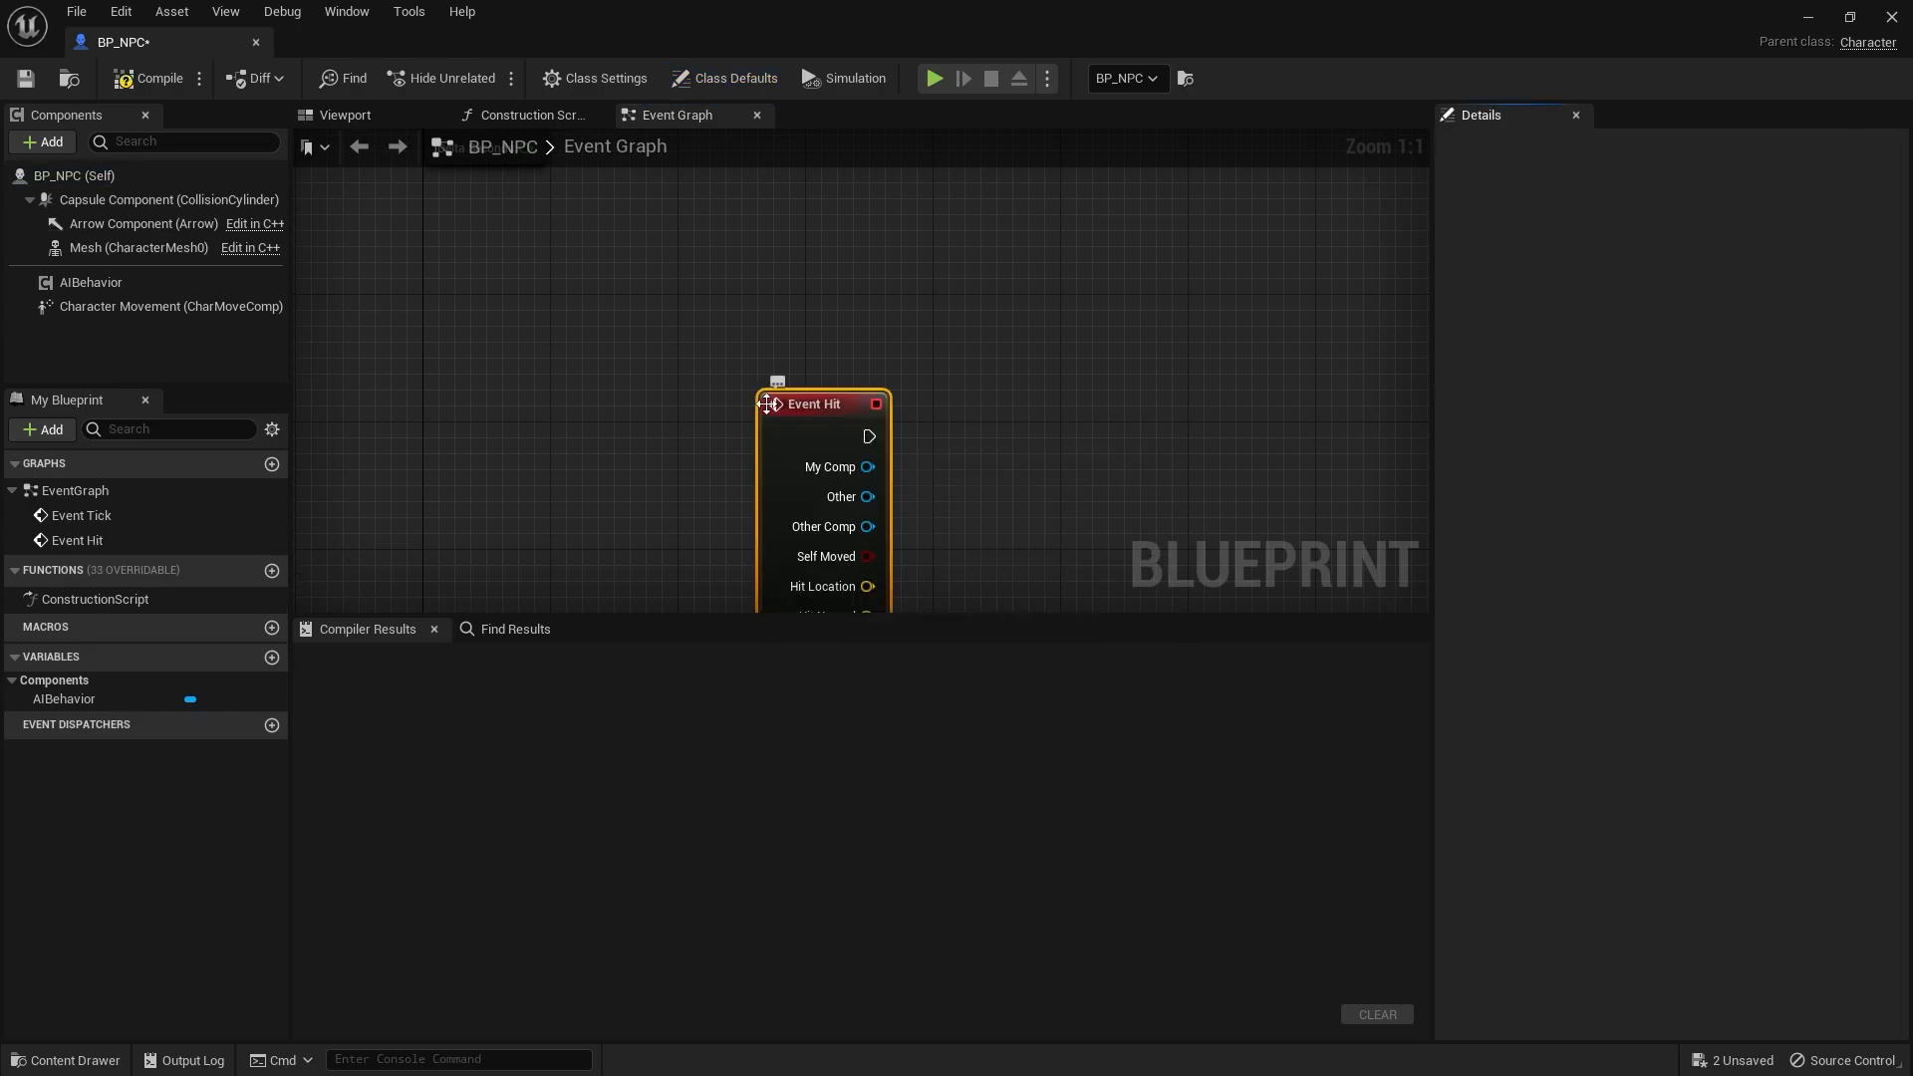
right_drag(1048, 511, 923, 395)
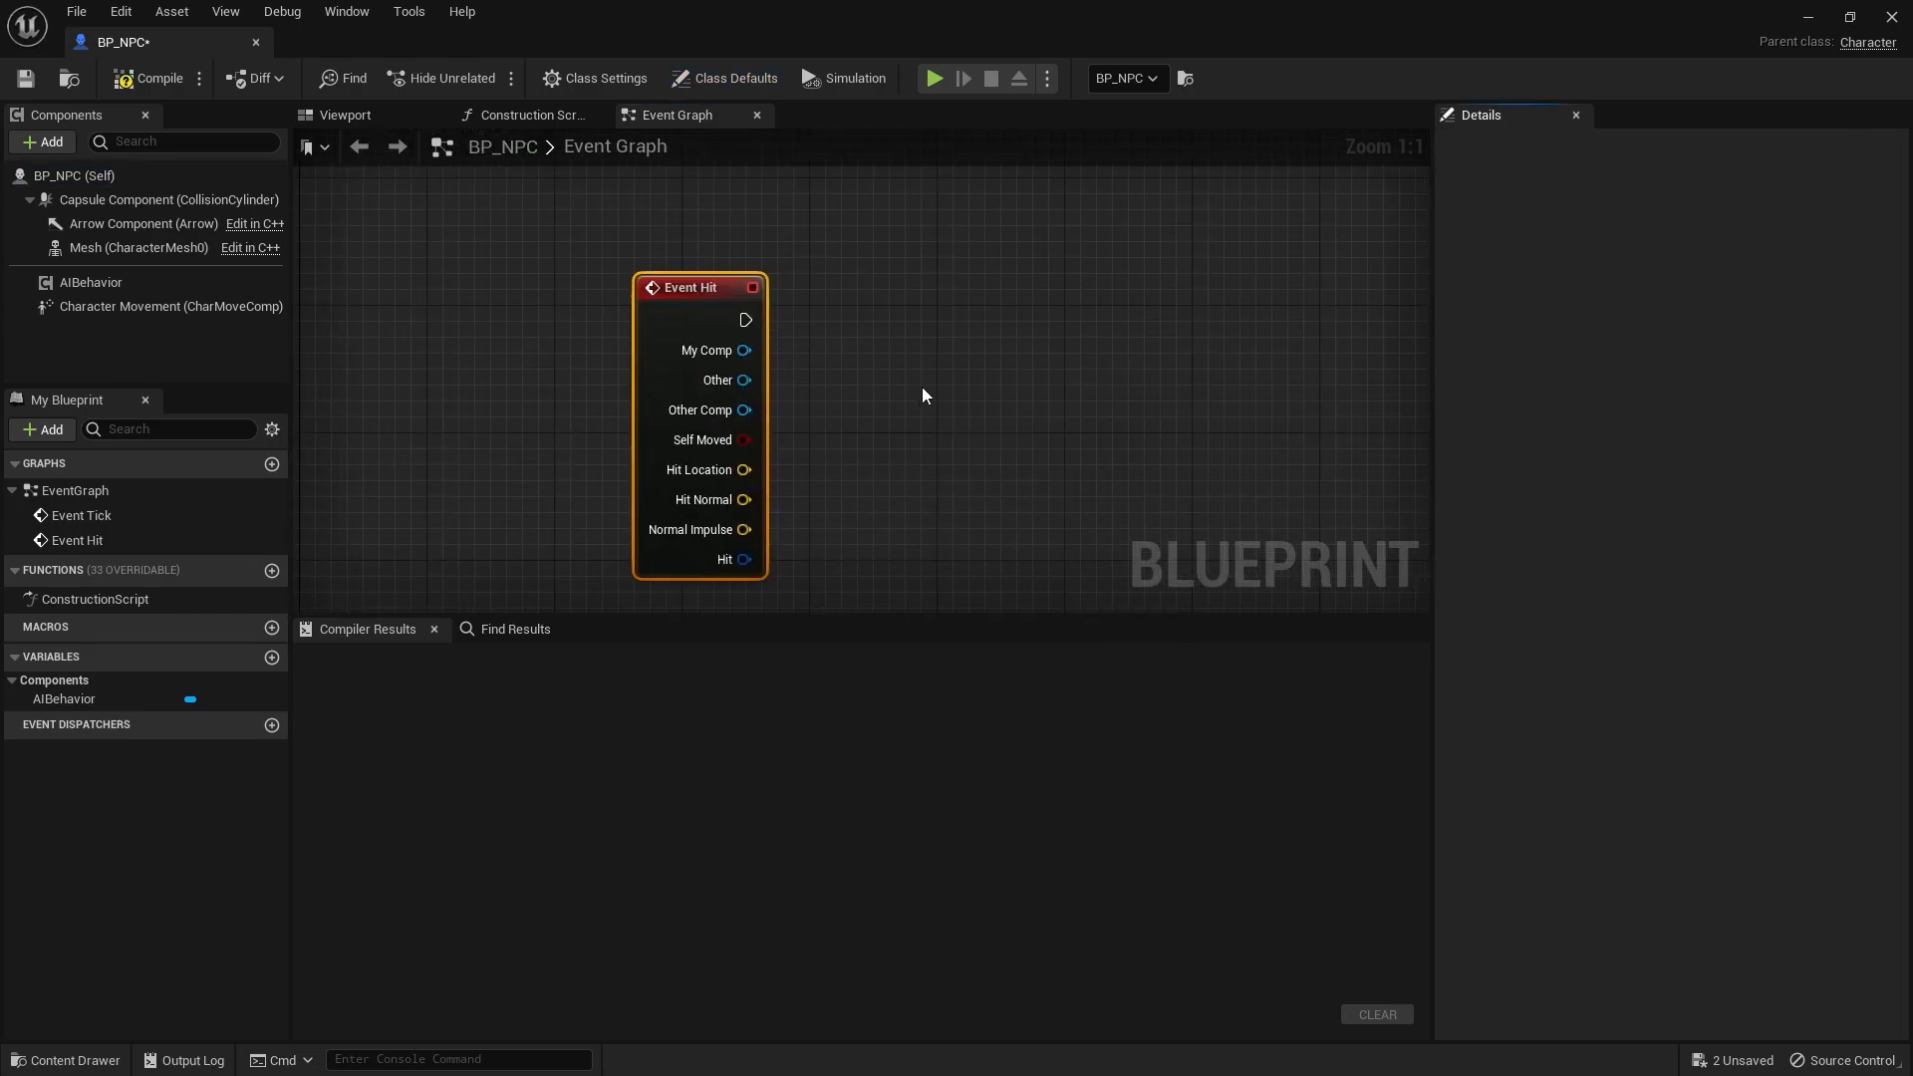
drag(983, 311, 983, 312)
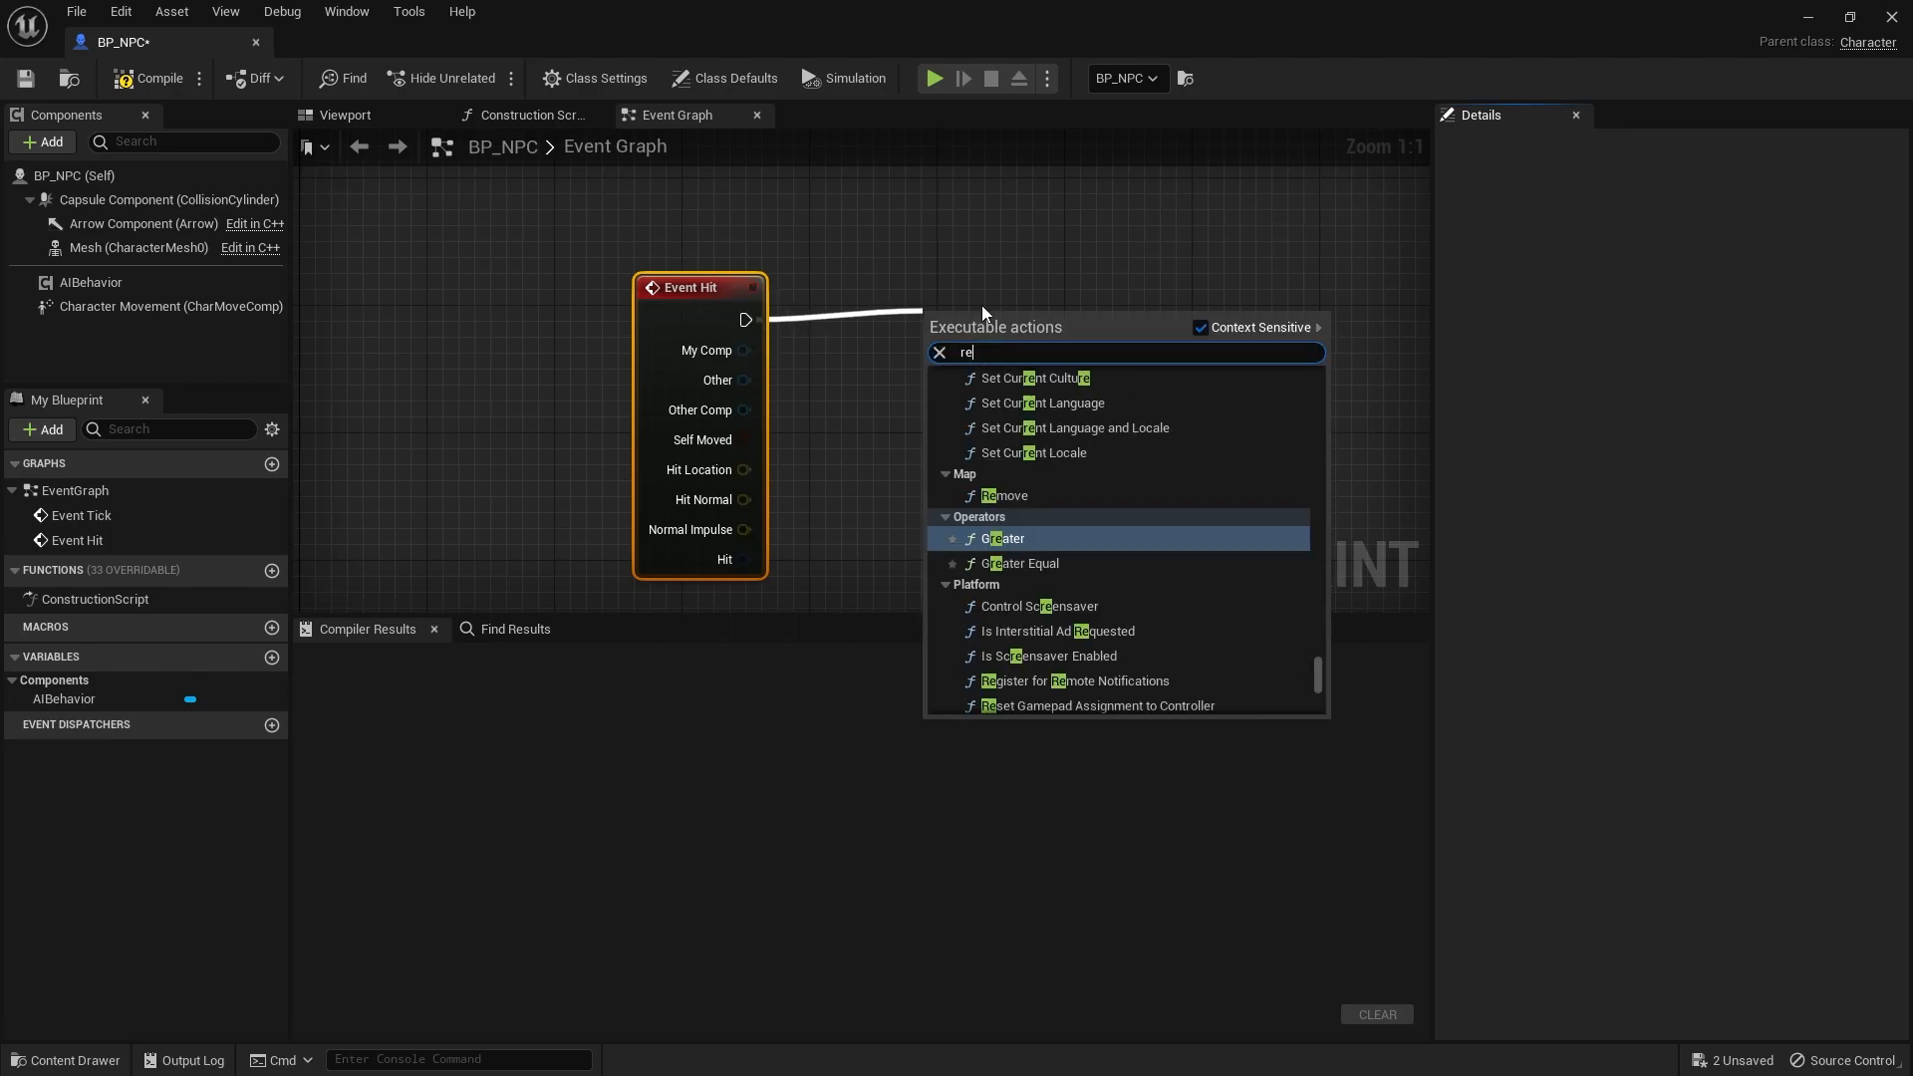
text(report touch)
key(Return)
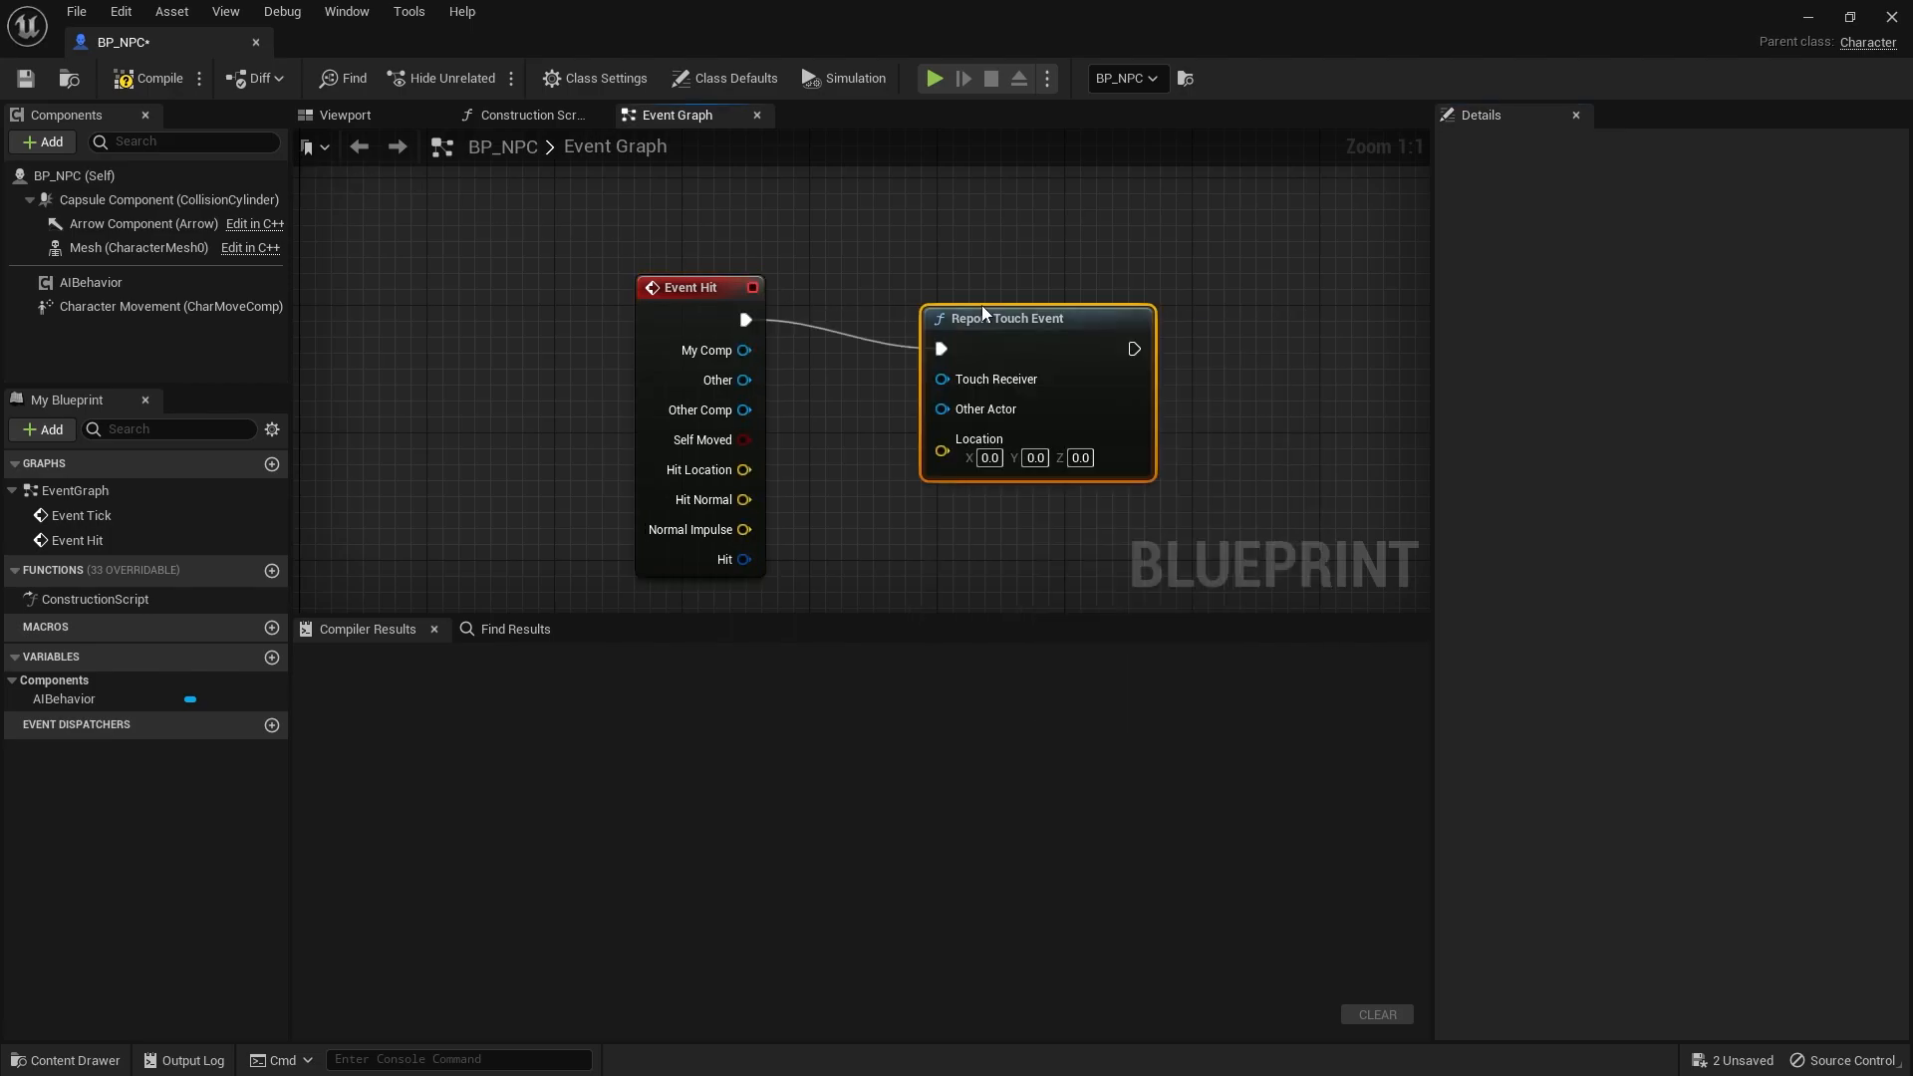
drag(1005, 319, 1037, 288)
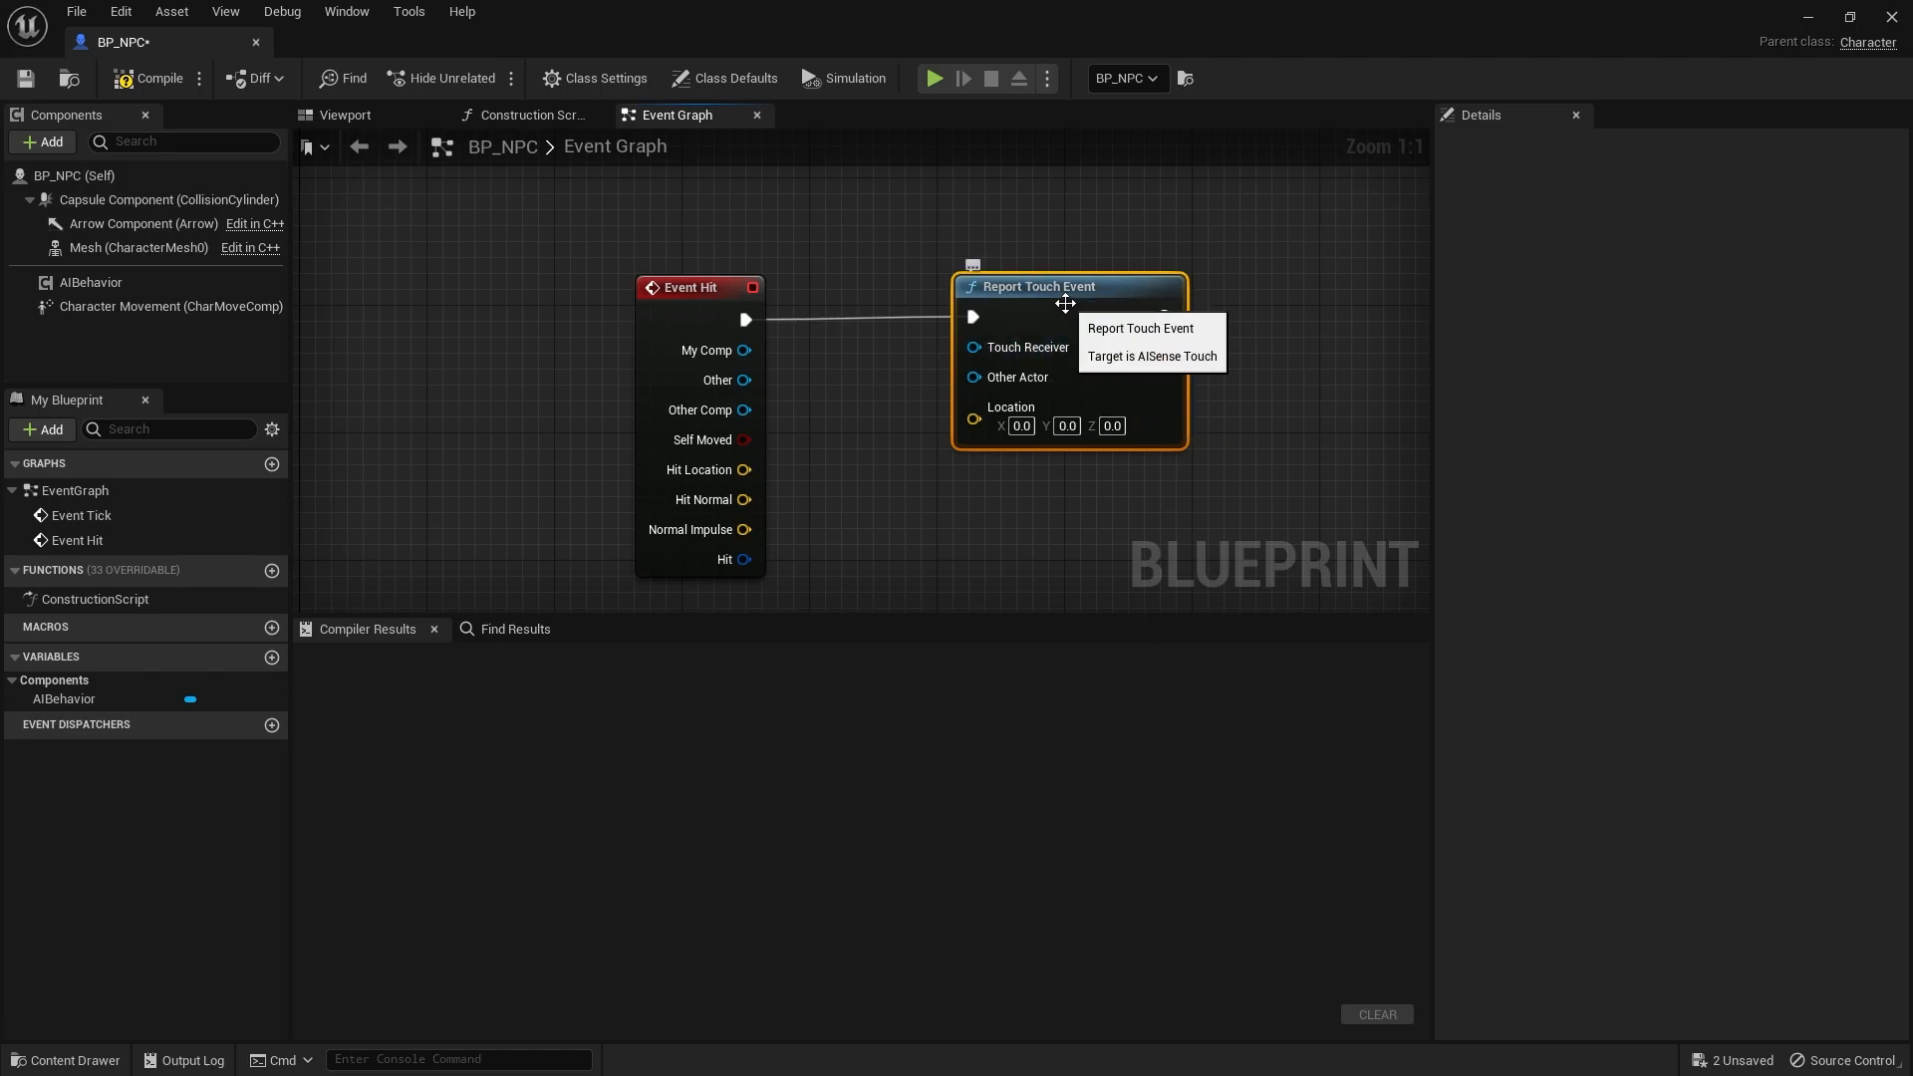
drag(1004, 284, 1020, 284)
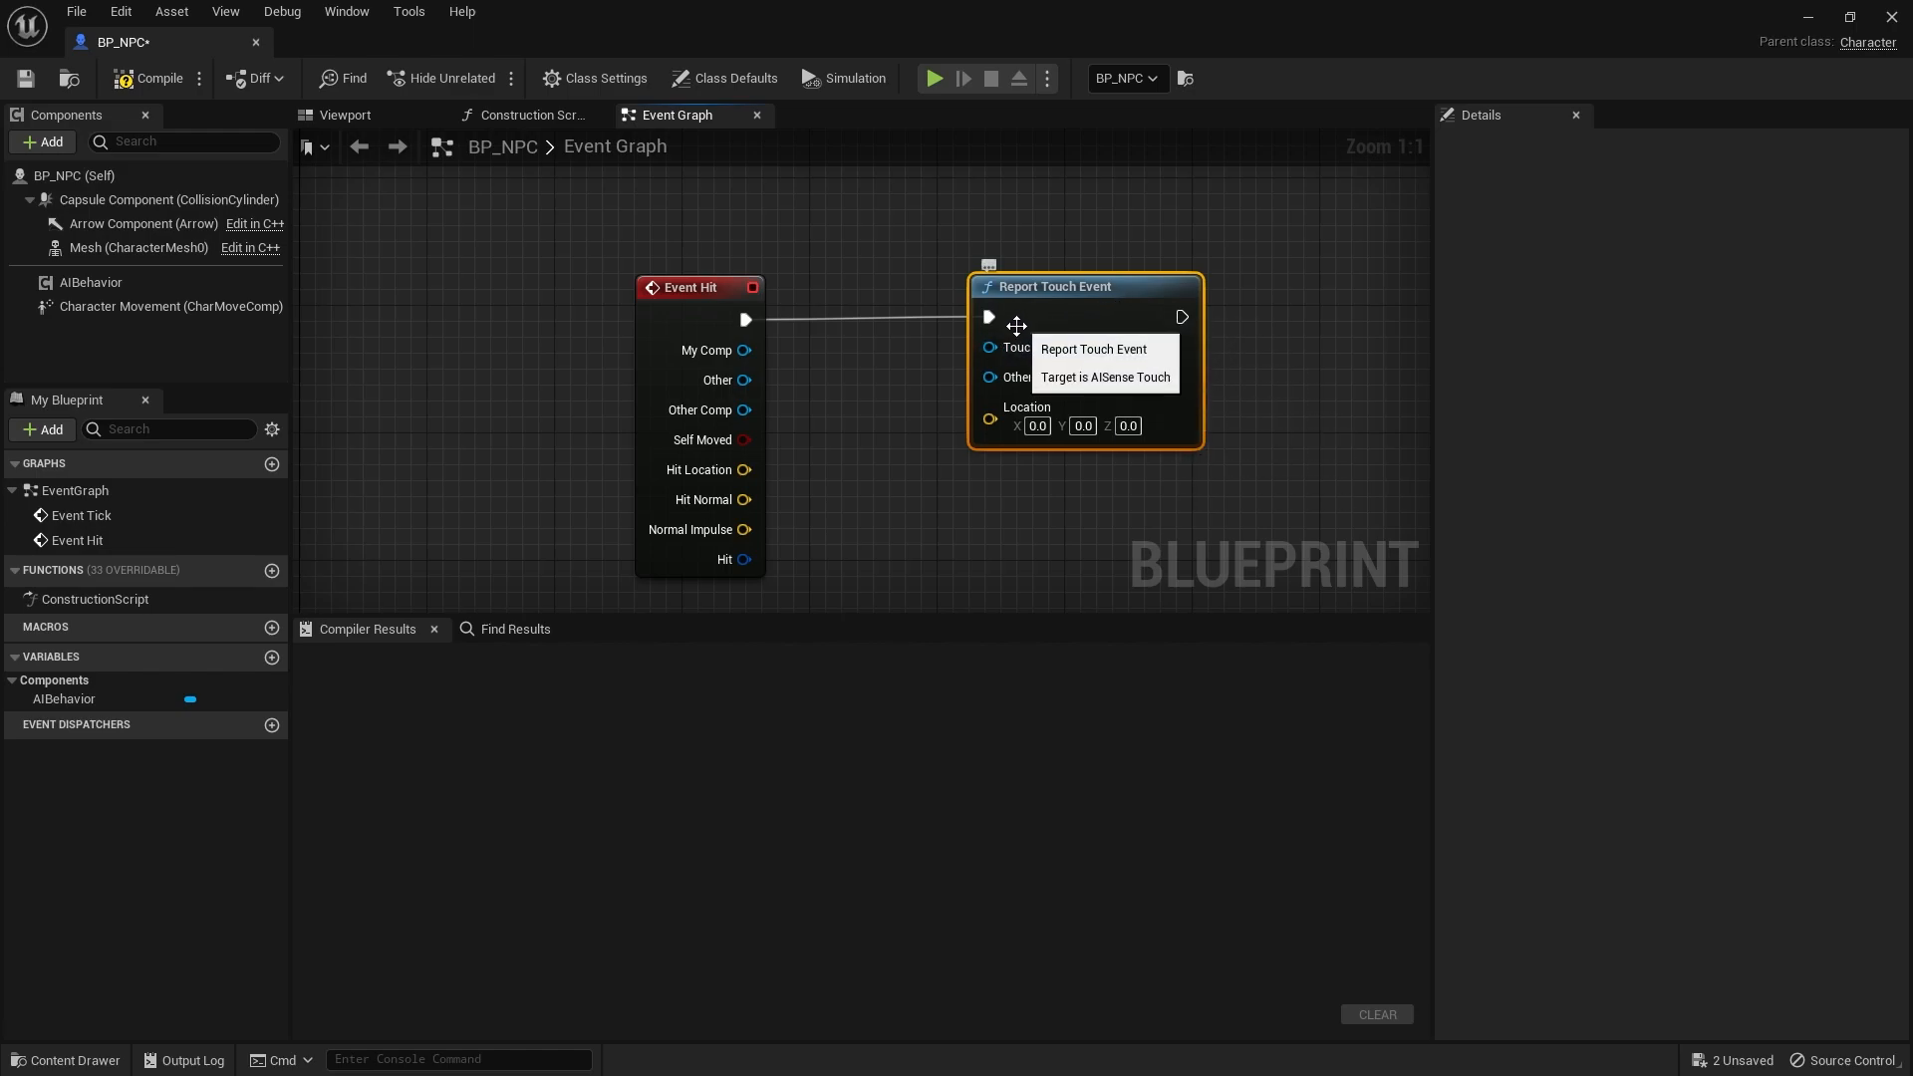
drag(1023, 308, 1109, 315)
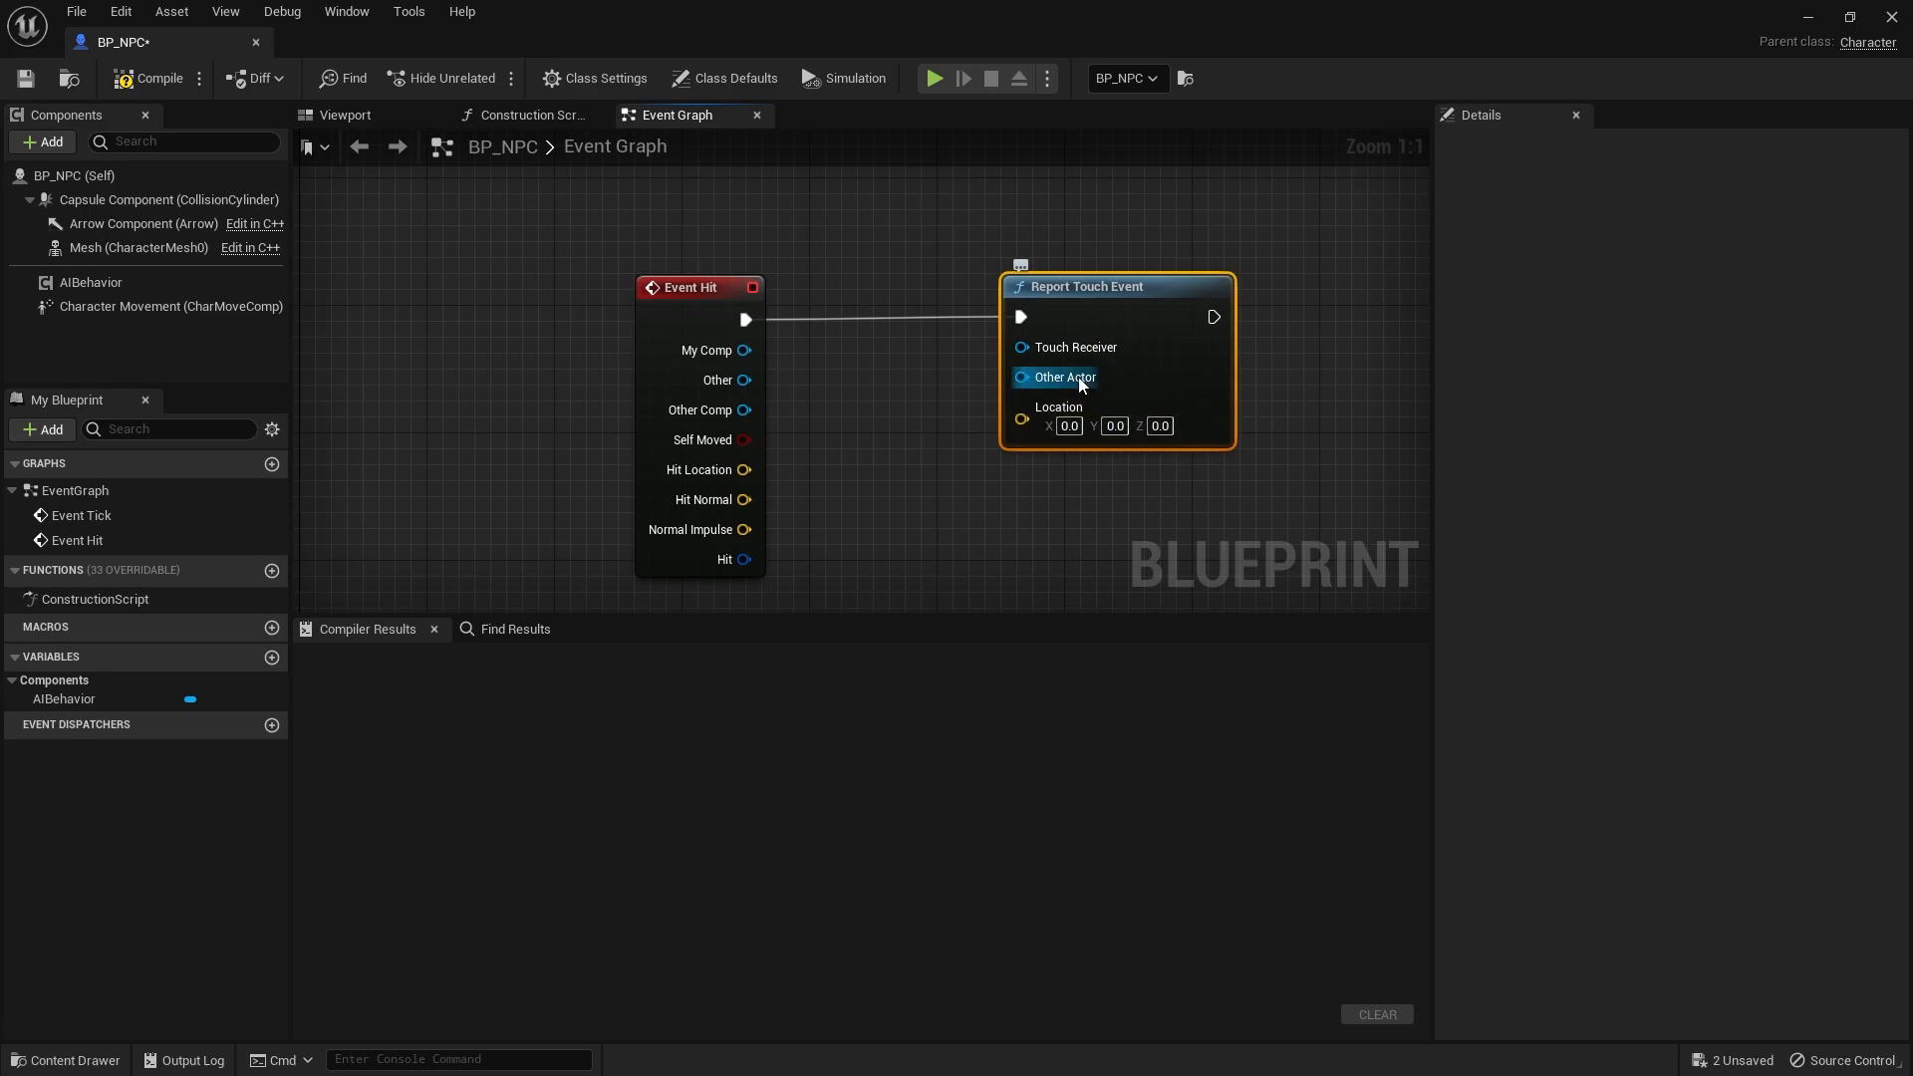
Connect Self to Touch Receiver, Other to Other Actor and Hit Location to Location
mouse_move(745, 380)
mouse_down()
mouse_move(979, 388)
mouse_move(995, 336)
mouse_up()
drag(872, 270, 854, 249)
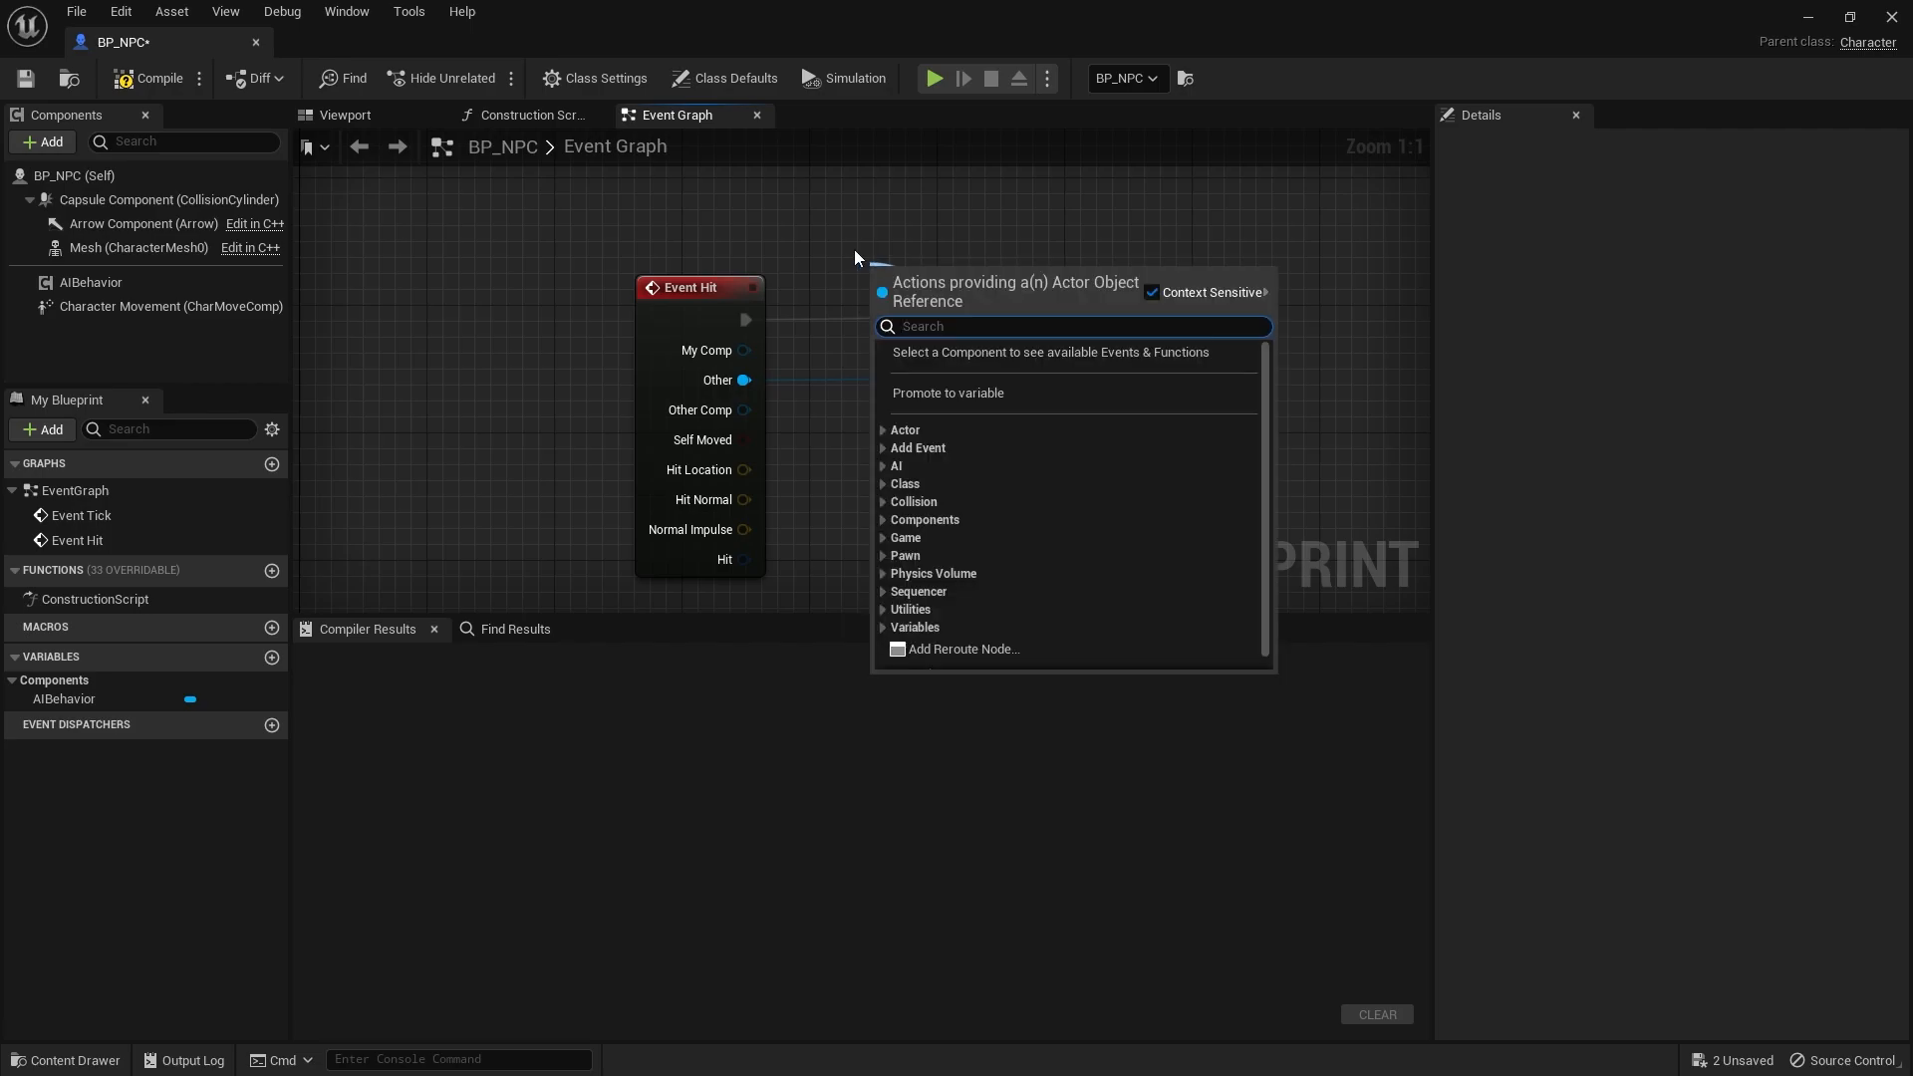
text(self)
key(Return)
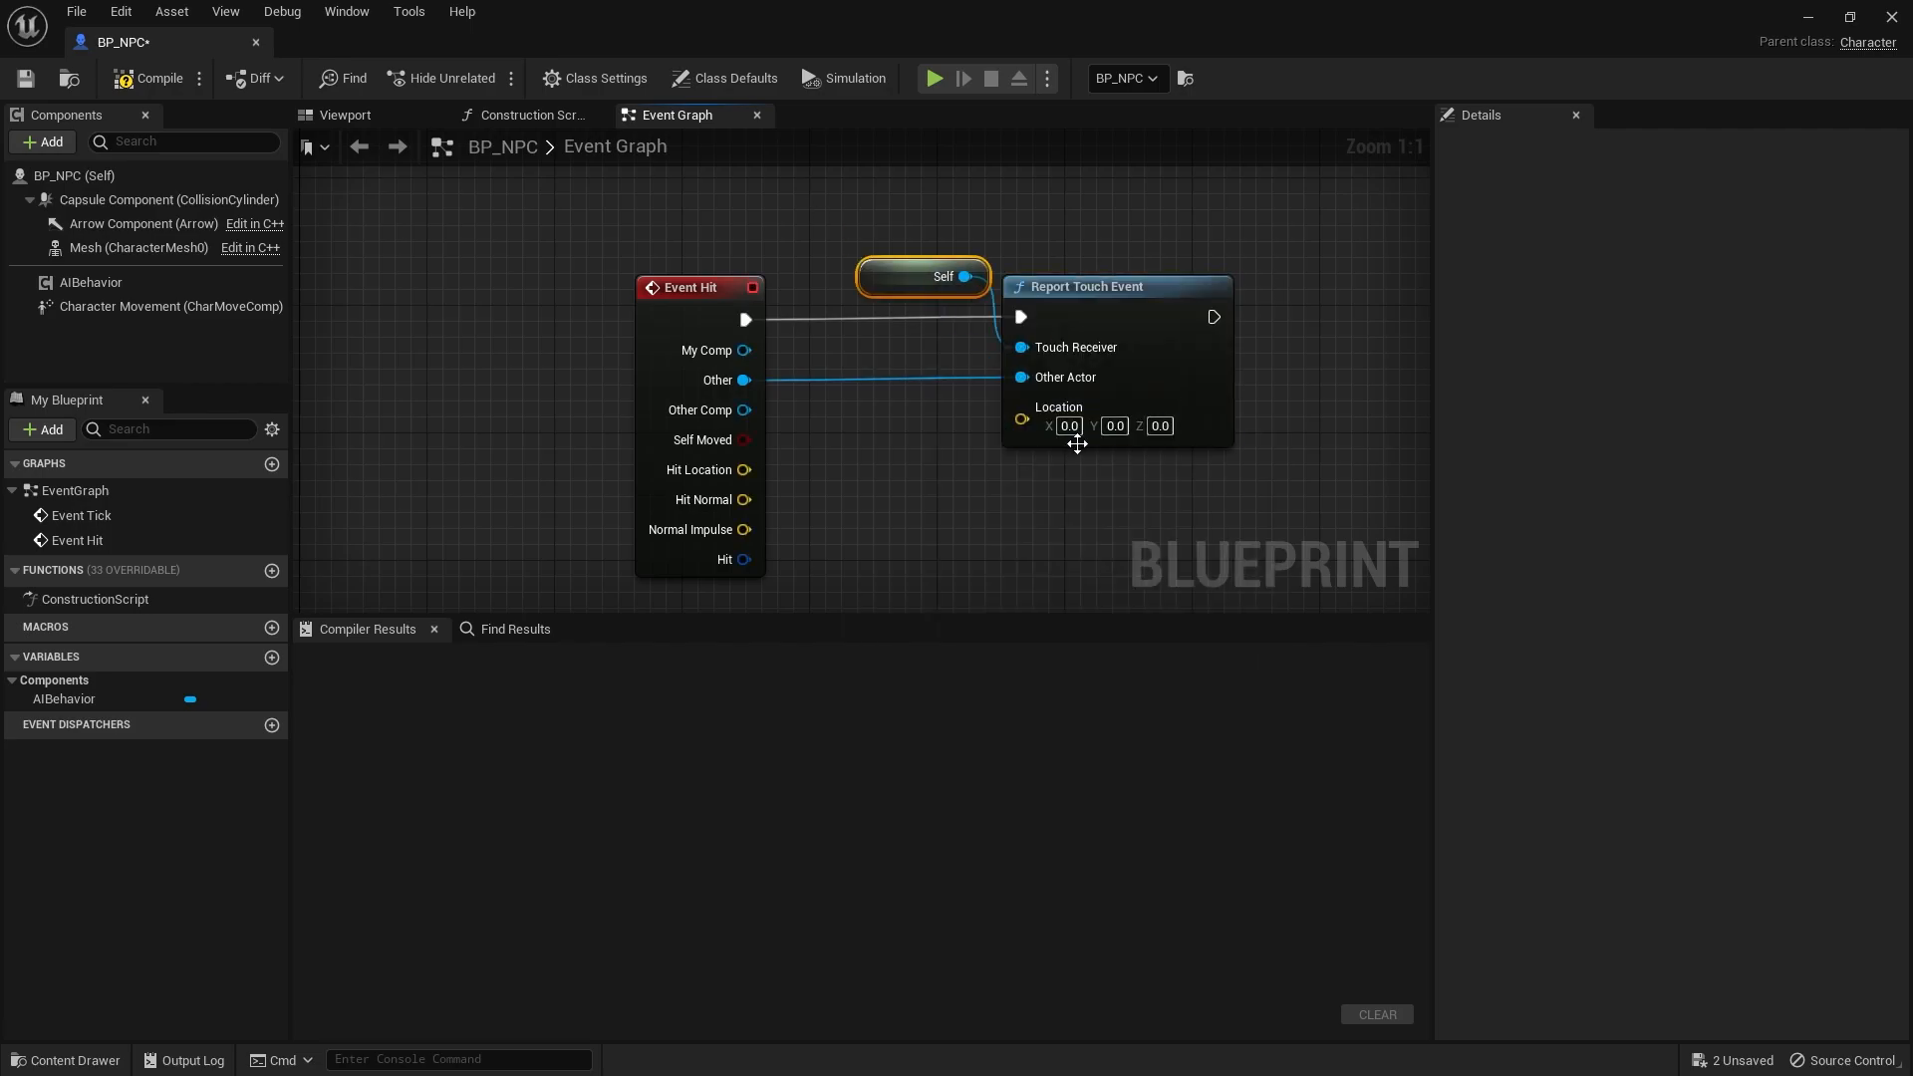
right_drag(909, 508, 866, 453)
mouse_move(759, 424)
mouse_down()
mouse_move(817, 434)
mouse_move(1036, 366)
mouse_up()
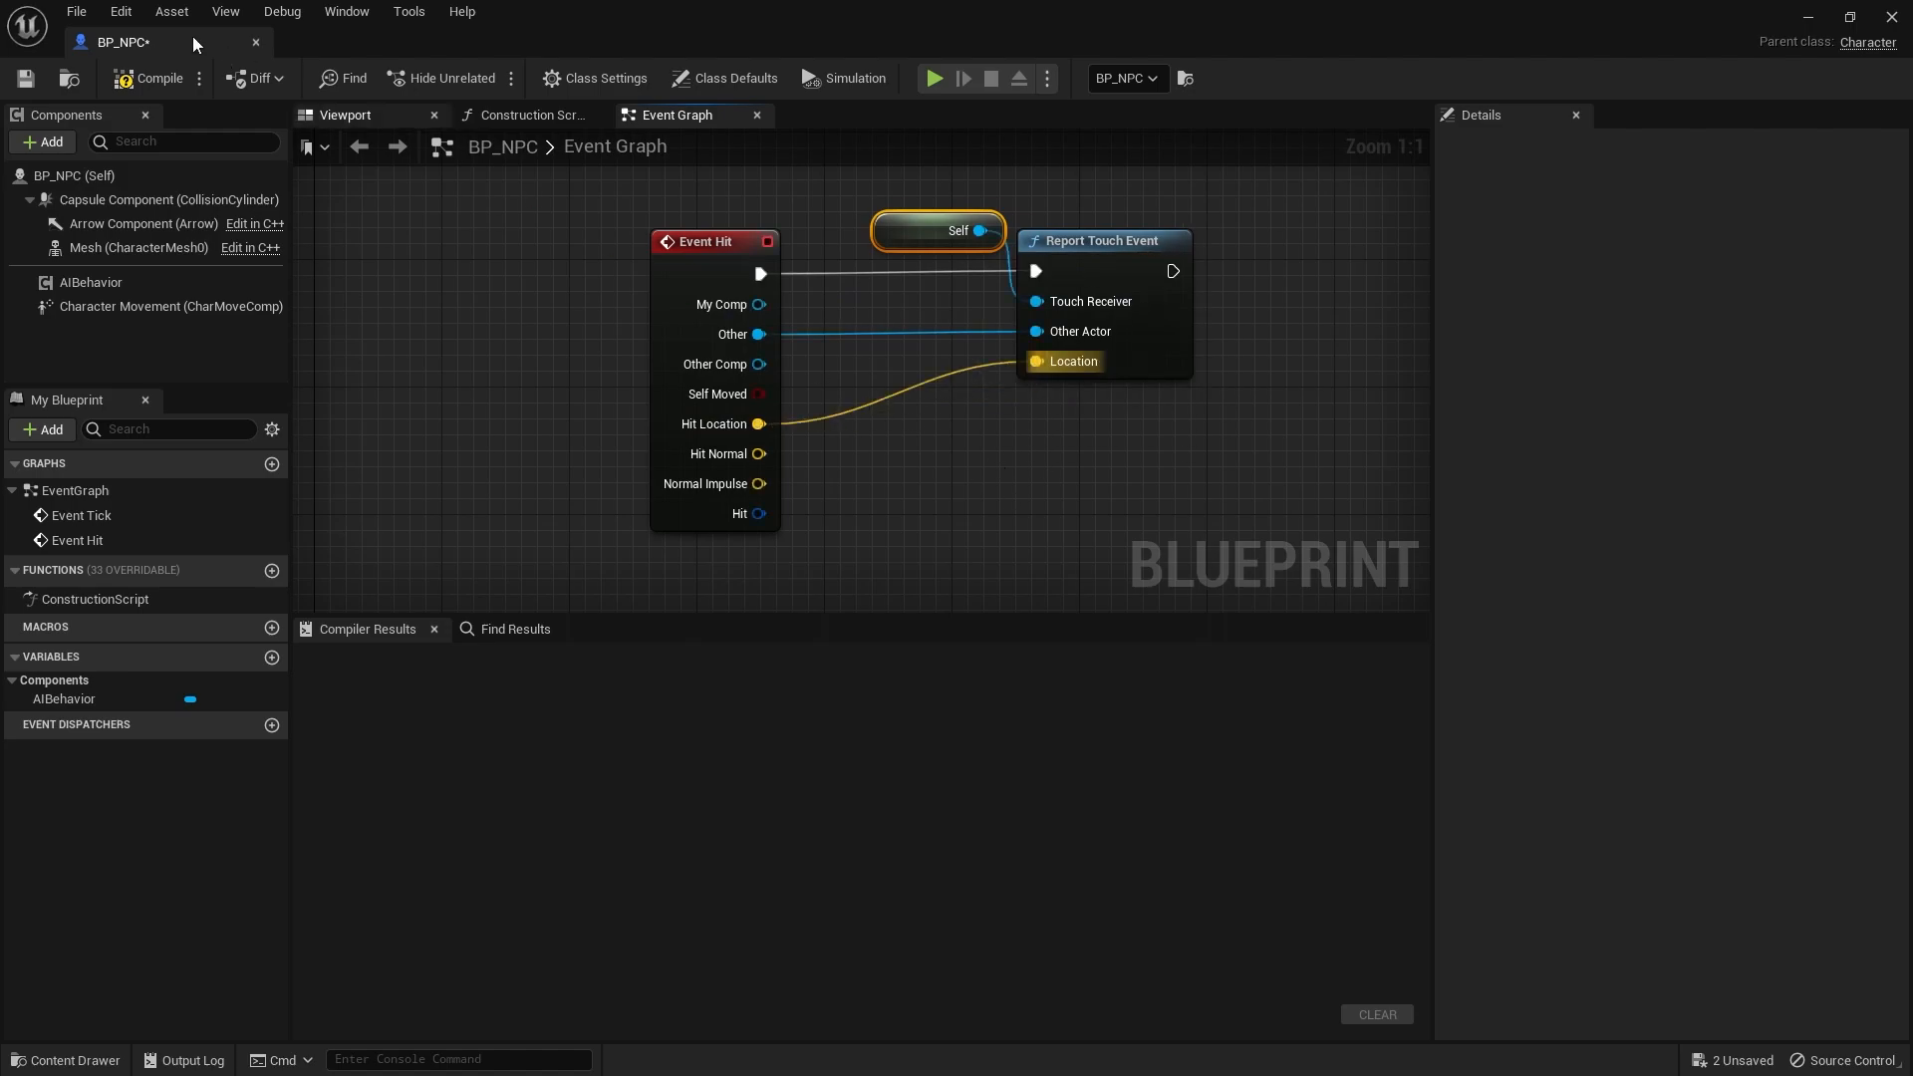
Compile and save BP_NPC and return to the level editor
click(149, 78)
click(25, 77)
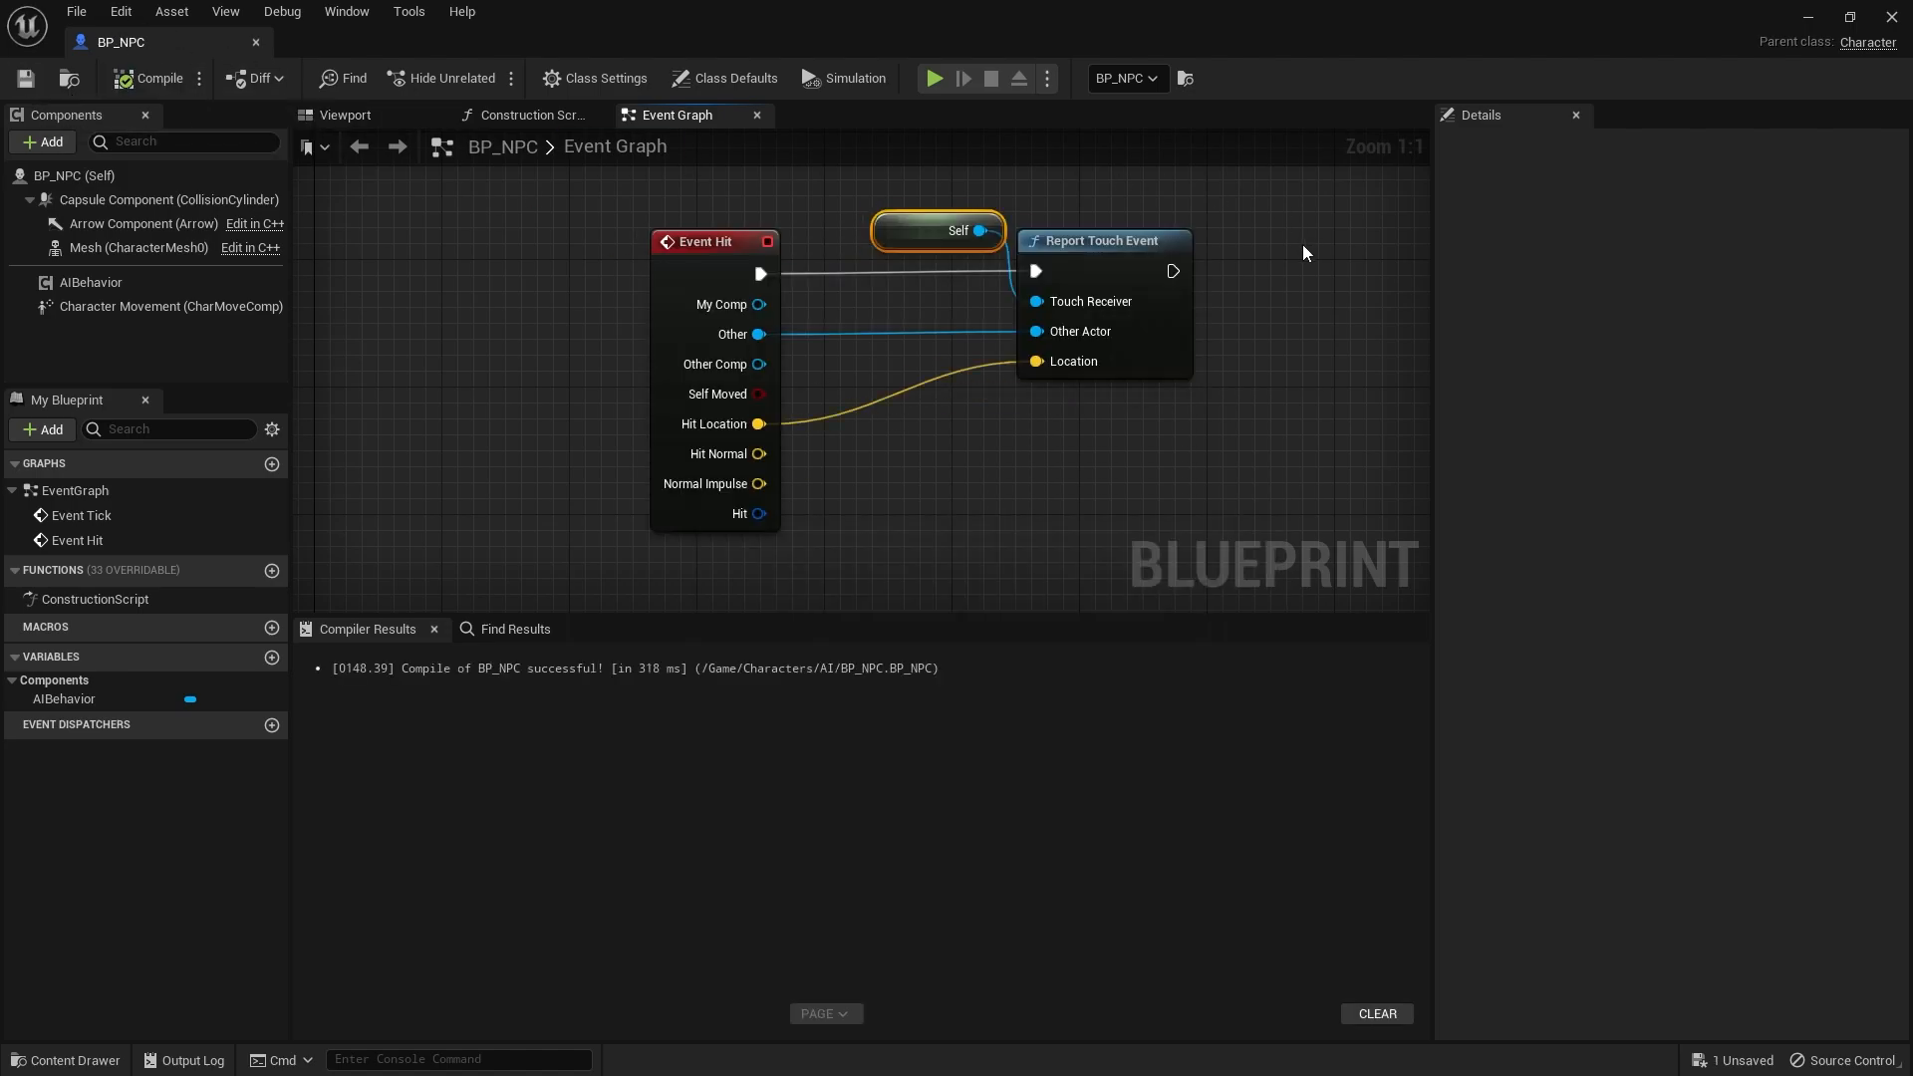
click(1805, 17)
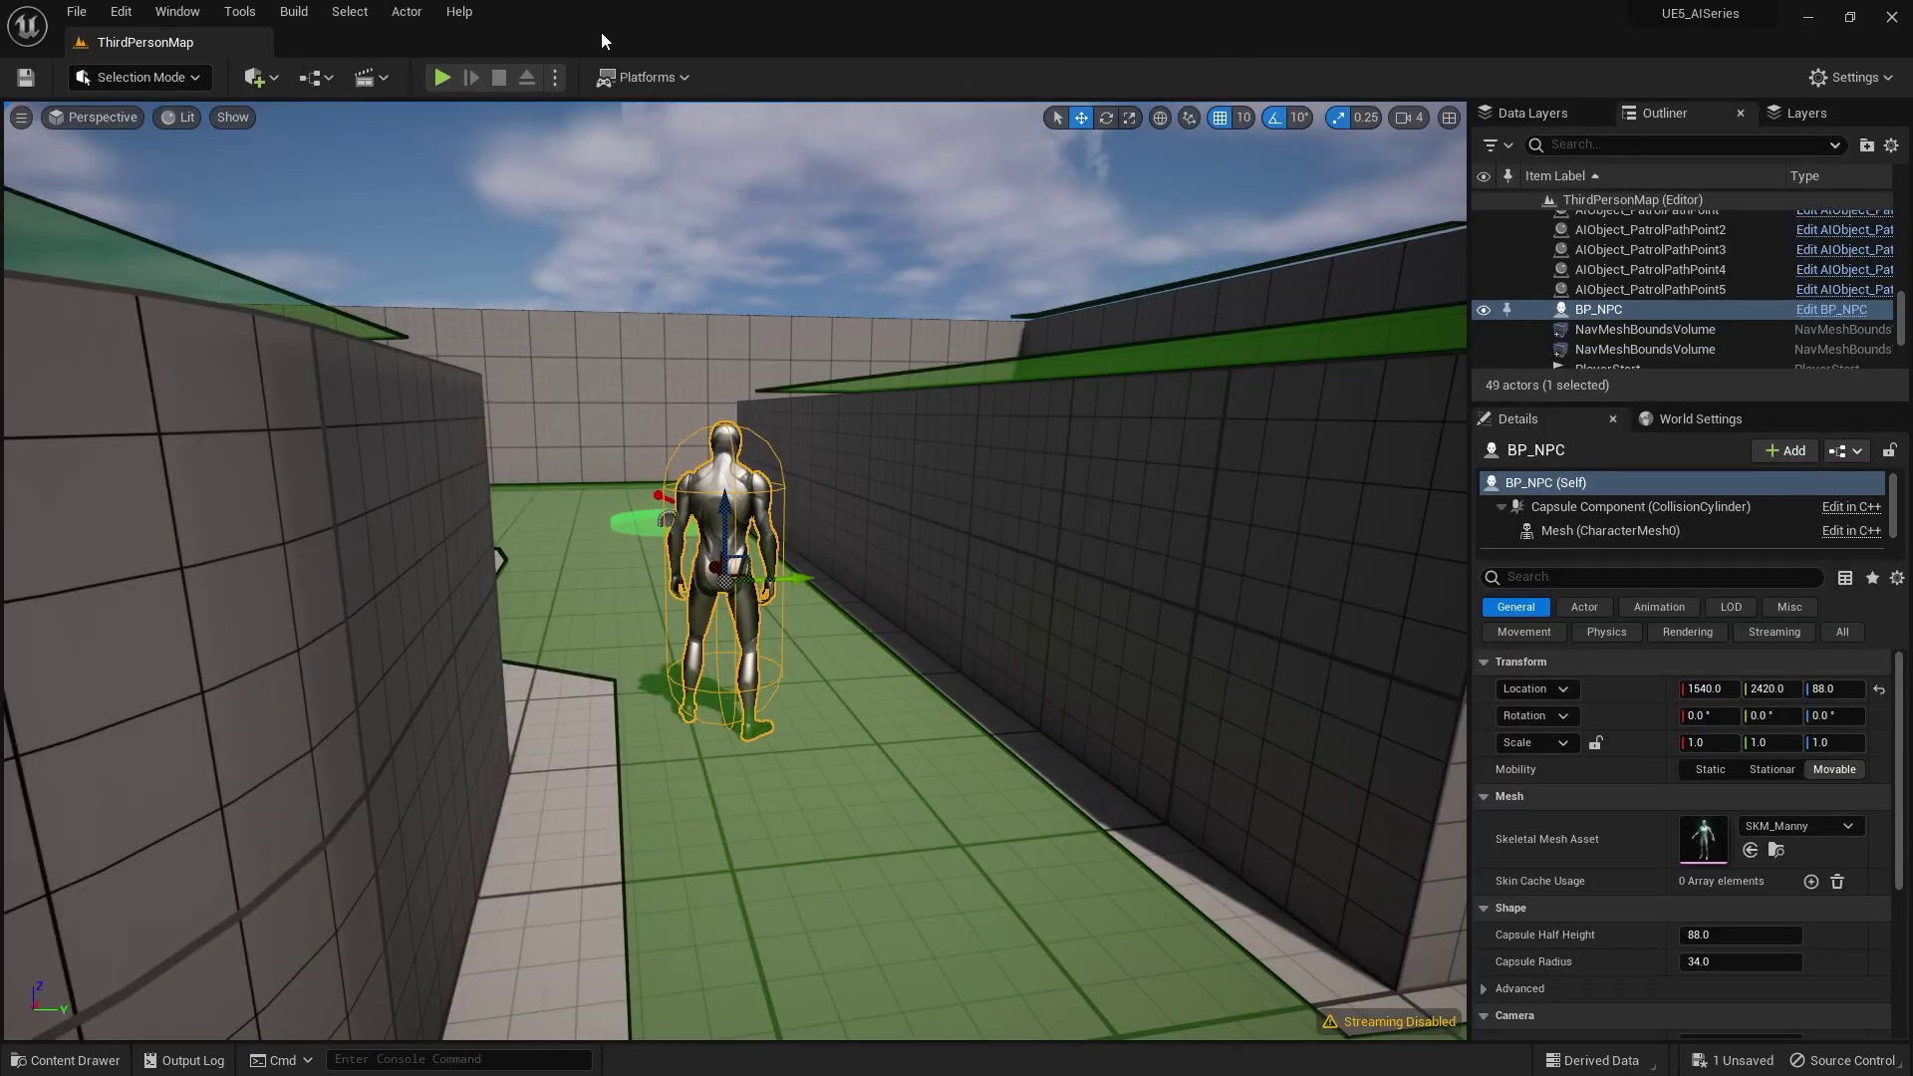
Play the level and bring up the Gameplay Debugger's Perception view for the NPC
click(443, 79)
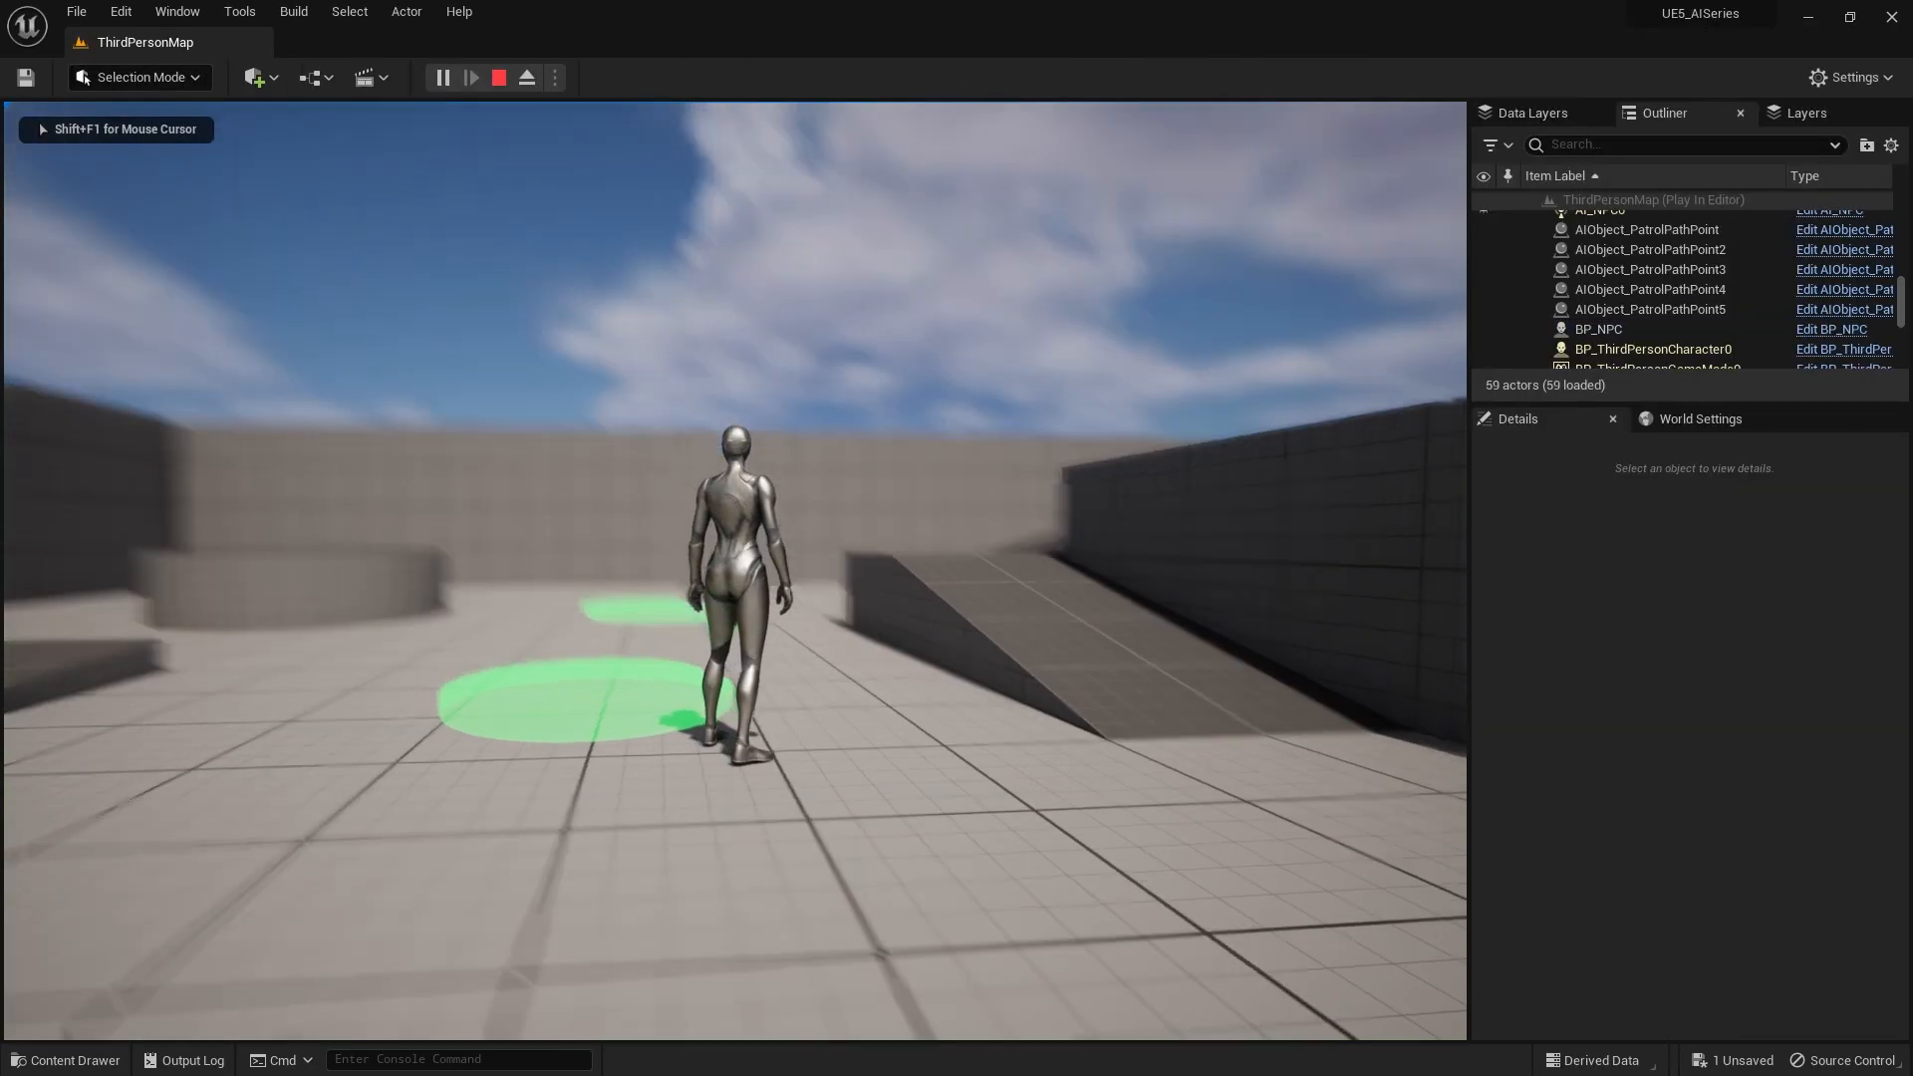
key(apostrophe)
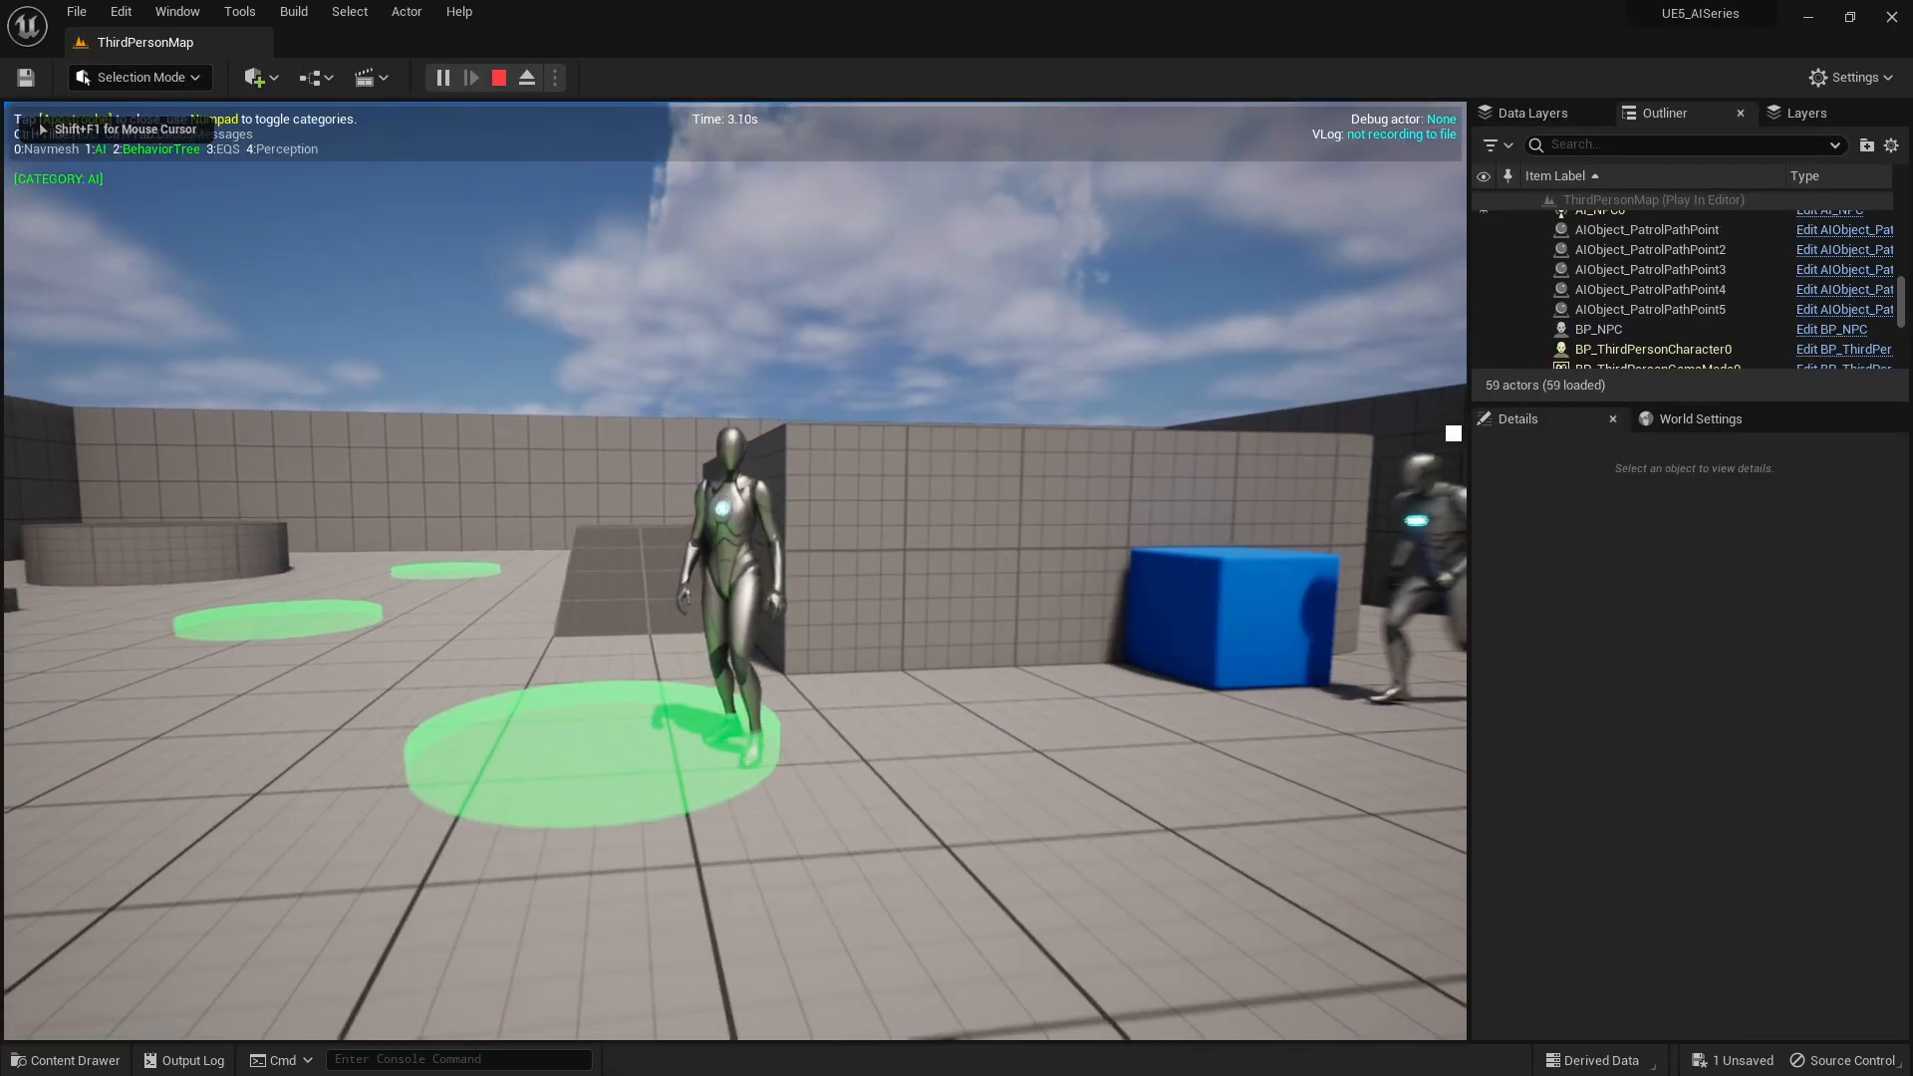
key(apostrophe)
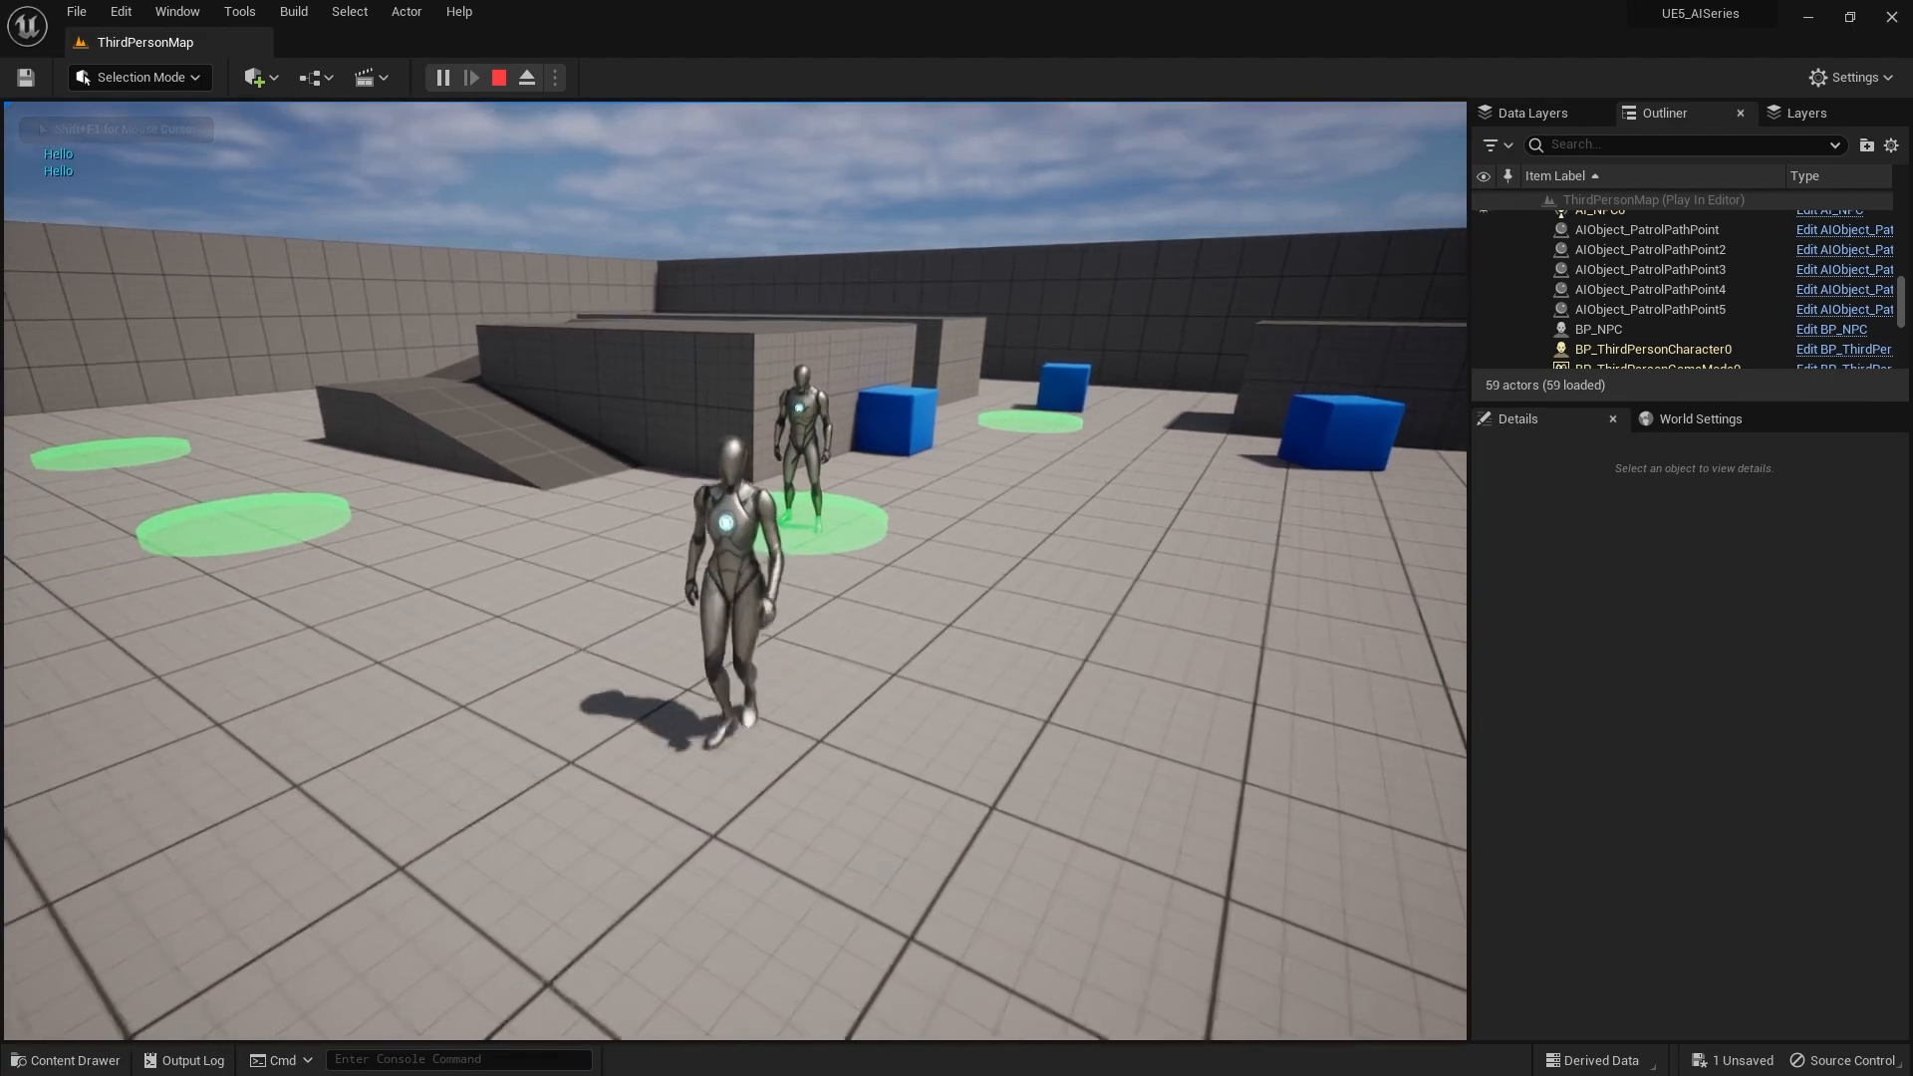
key(apostrophe)
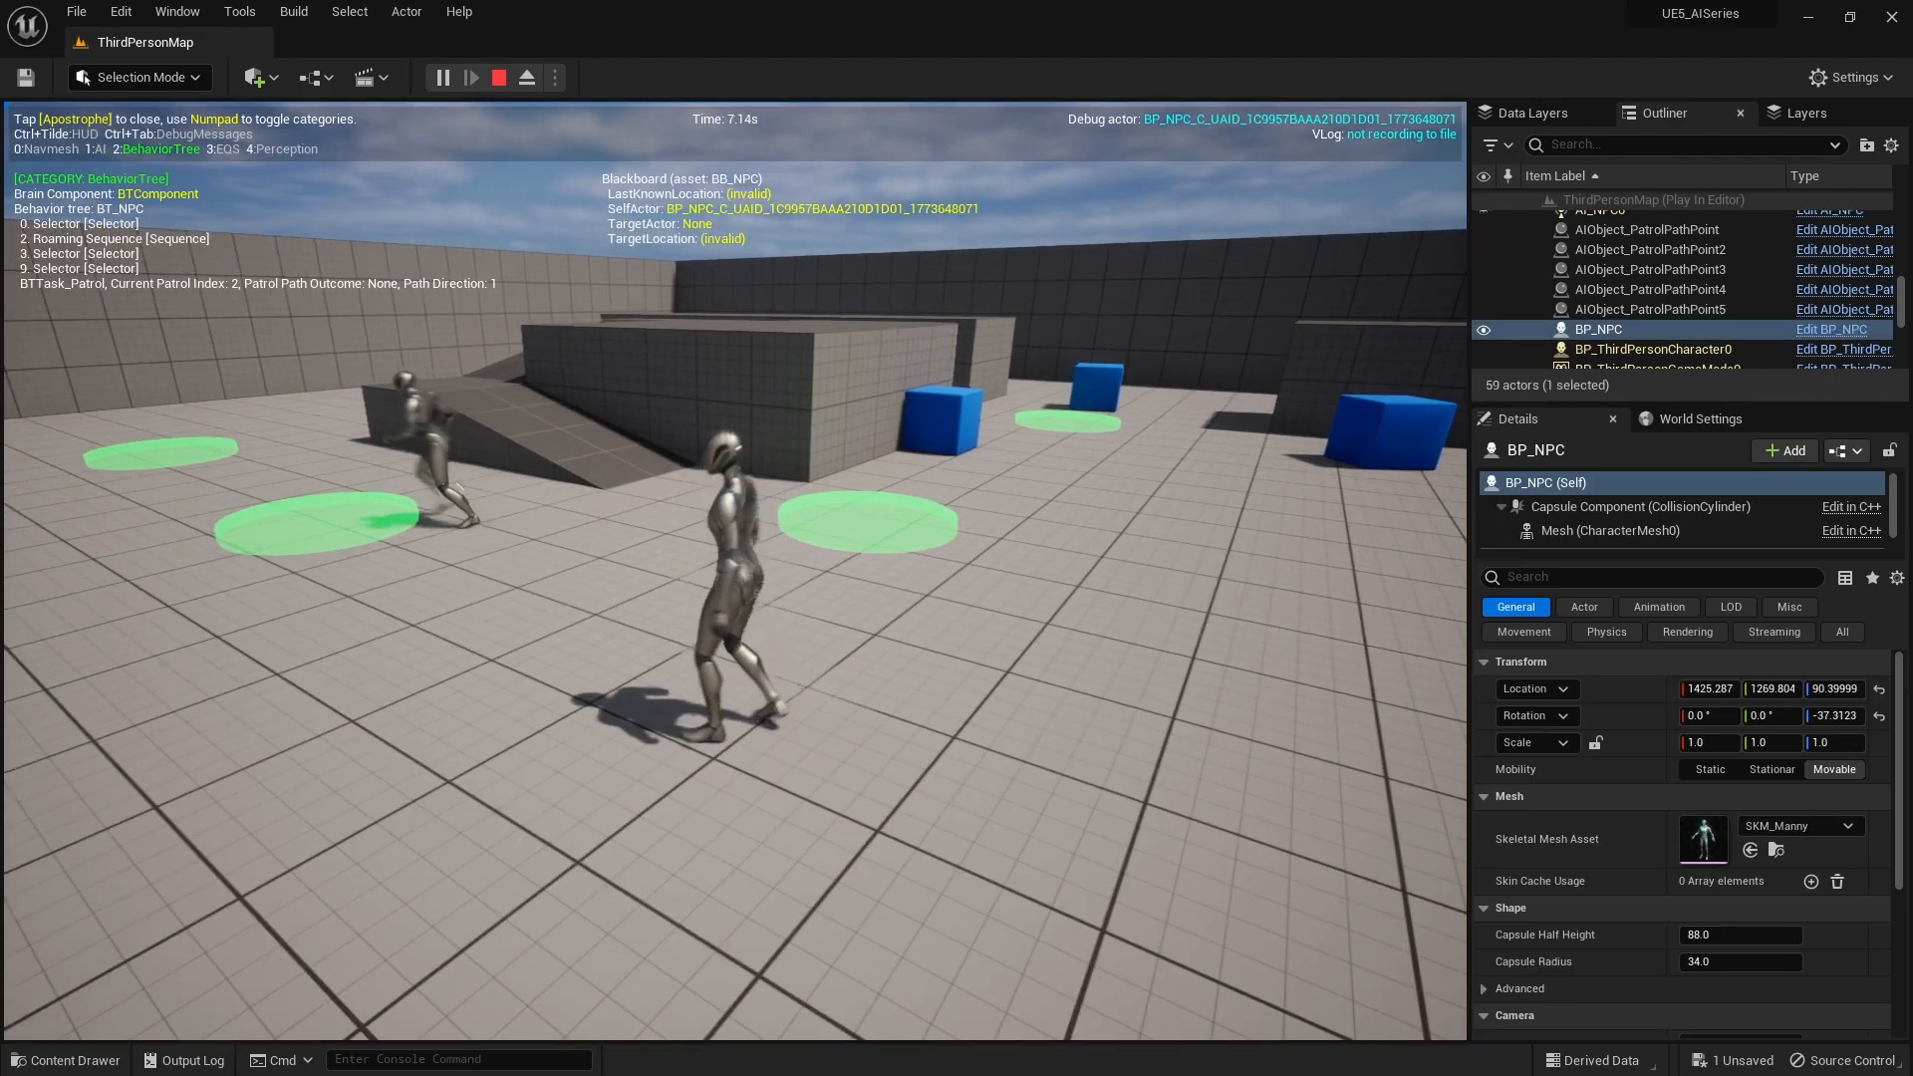
key(KP_4)
key(KP_2)
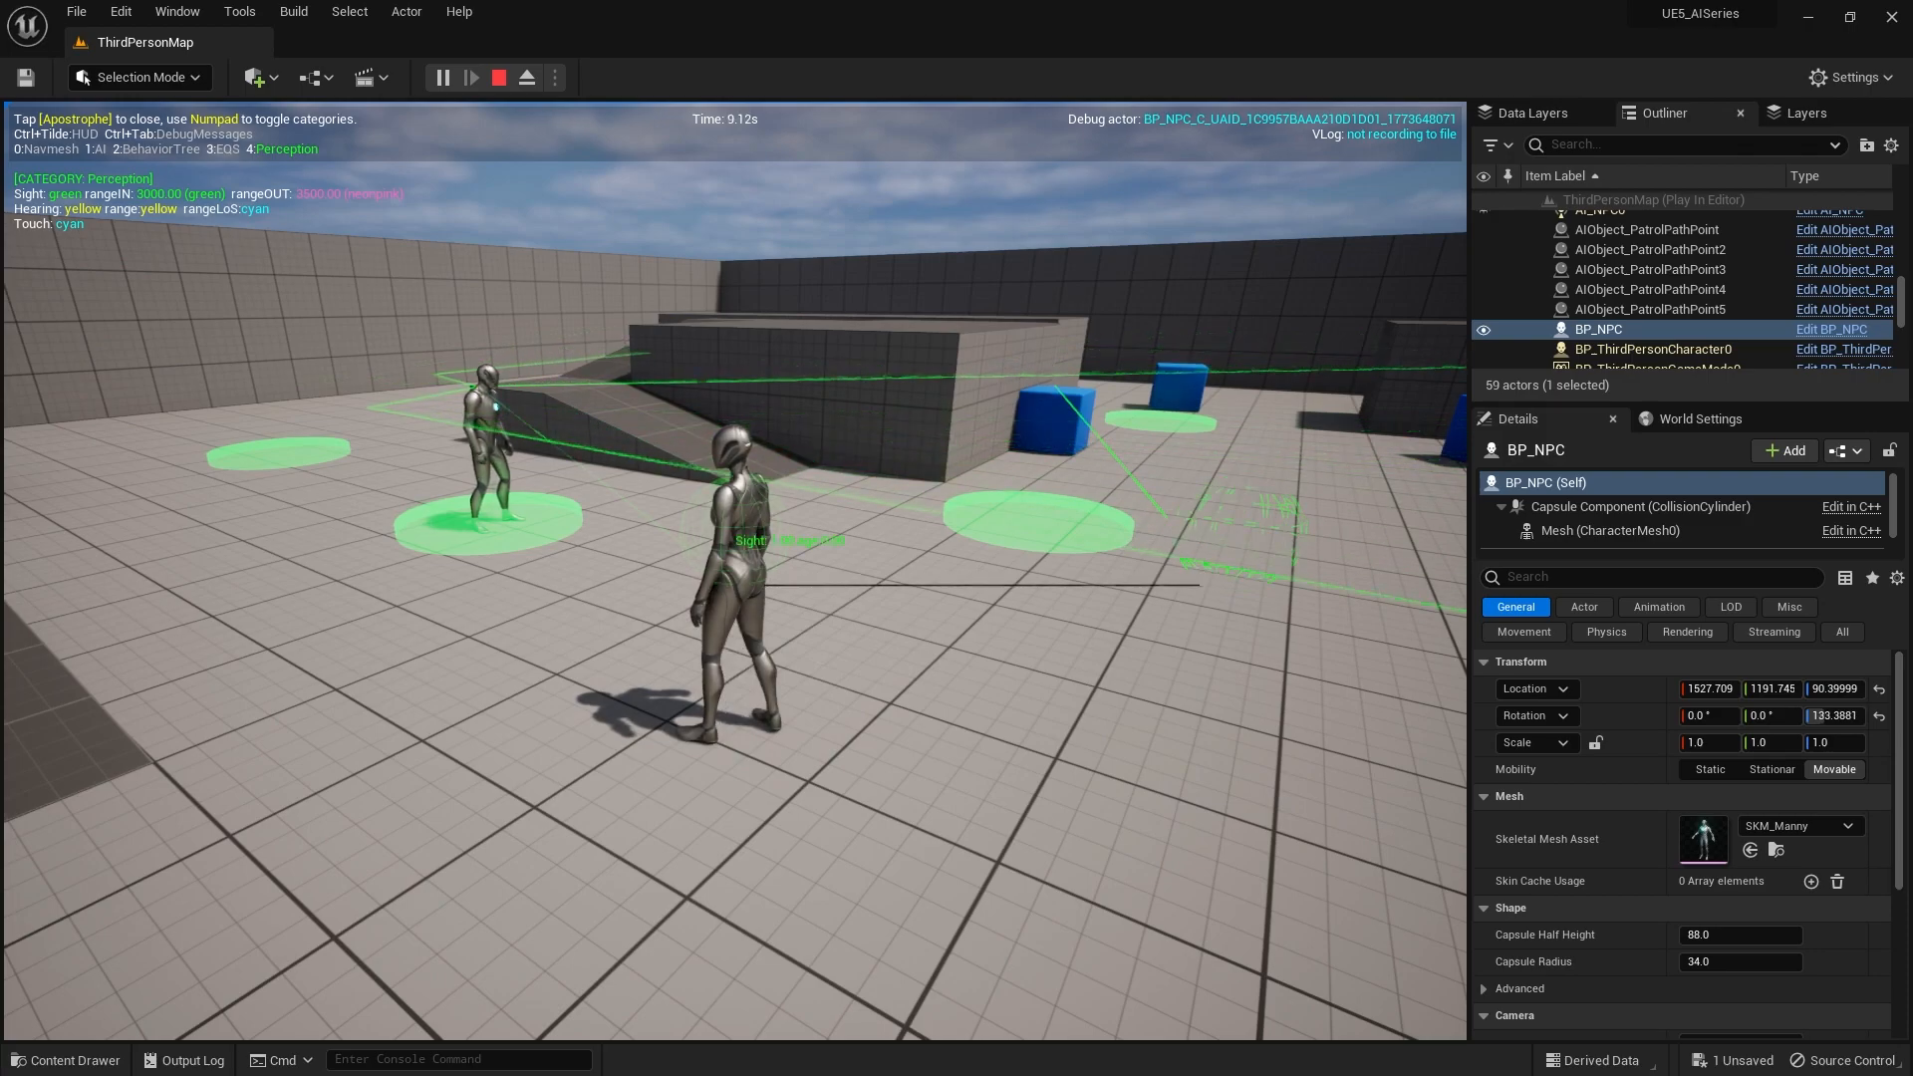
Run the player into the patrolling NPC to trigger touch perception
key(w)
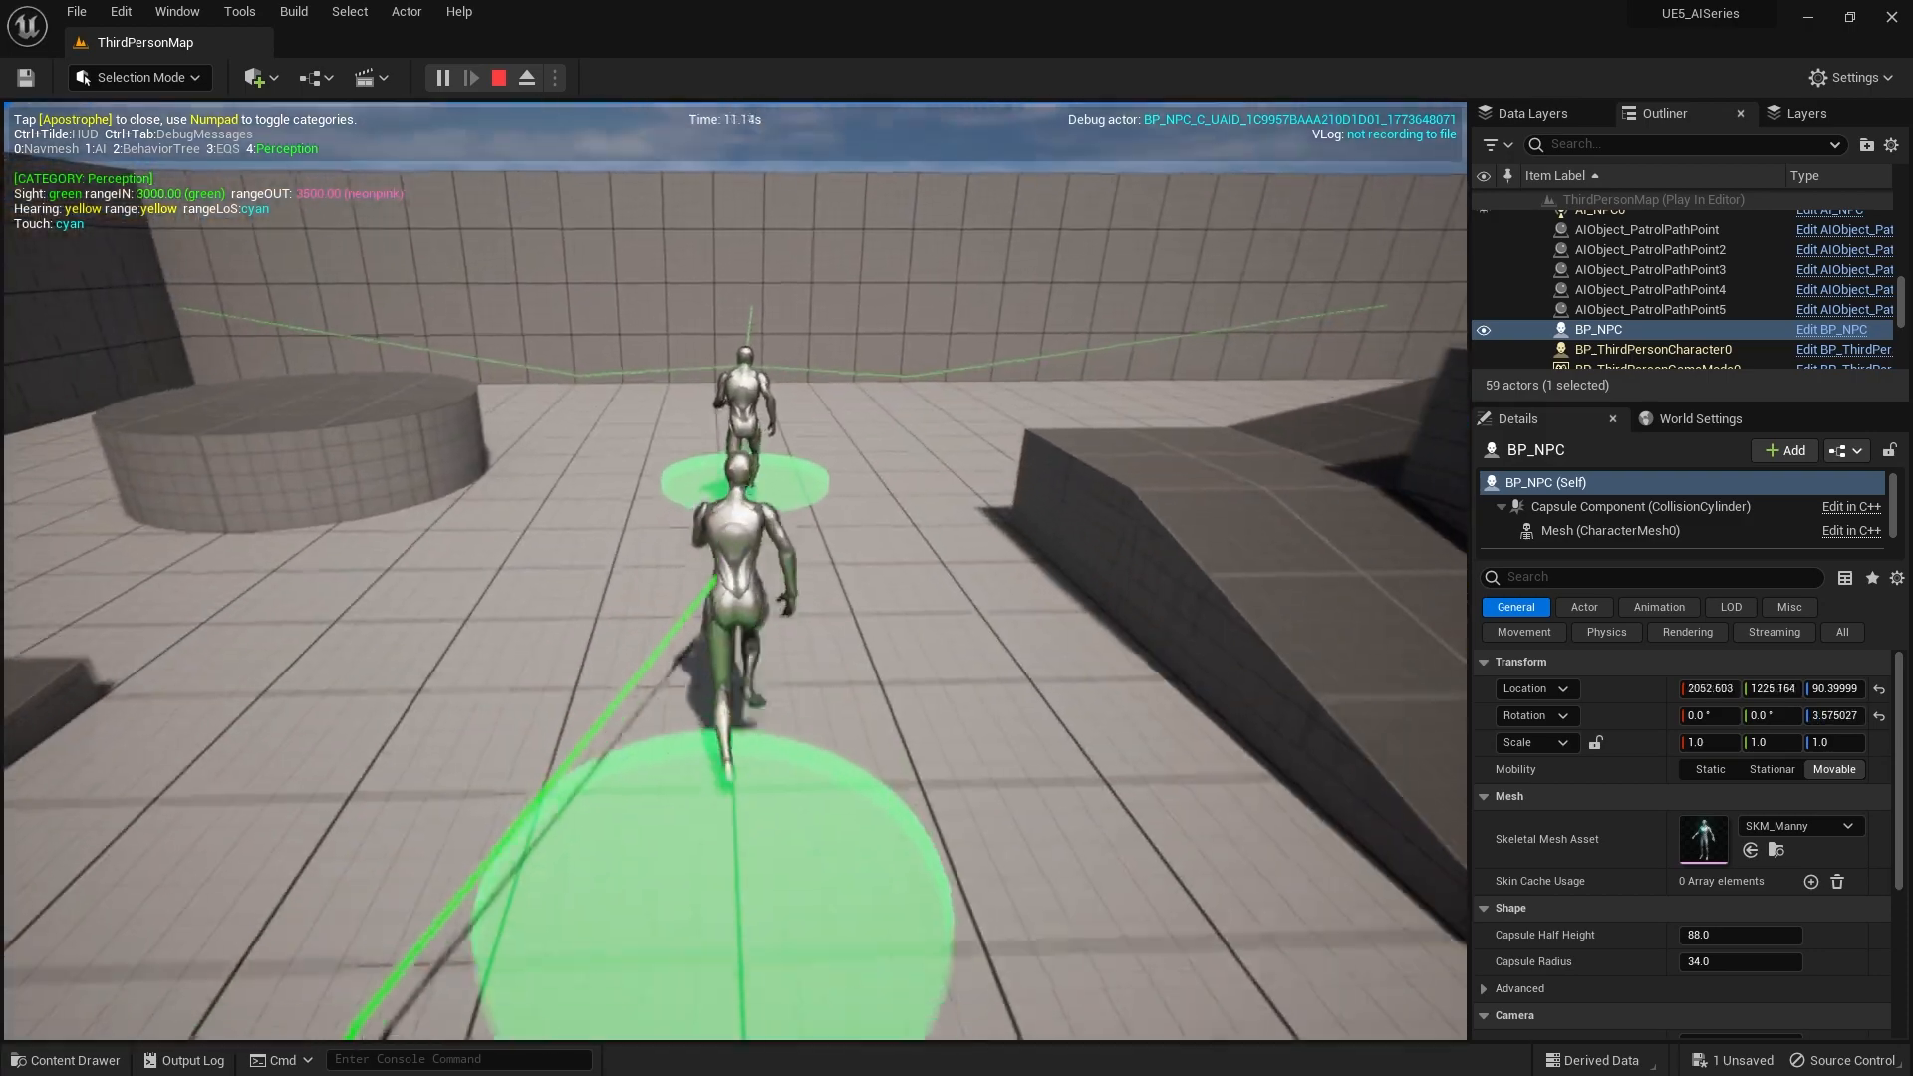
key(w)
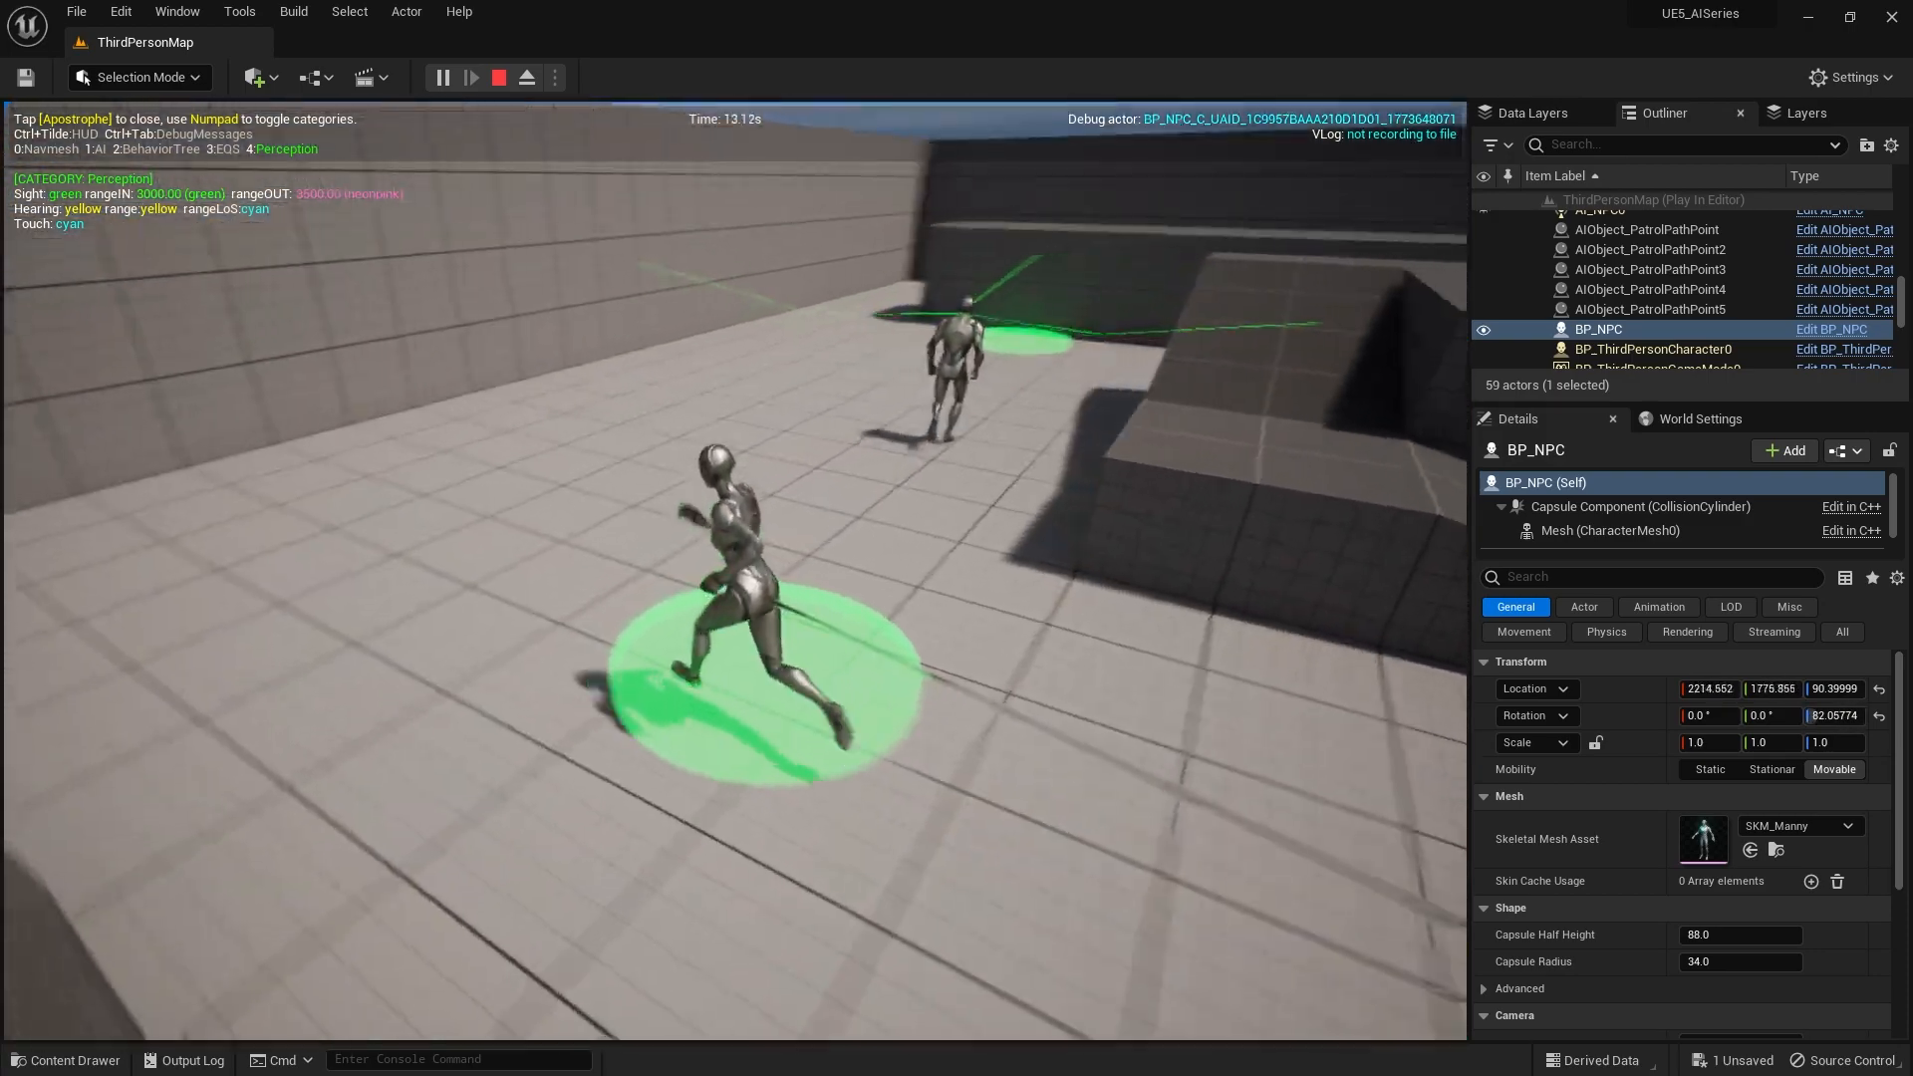
key(w)
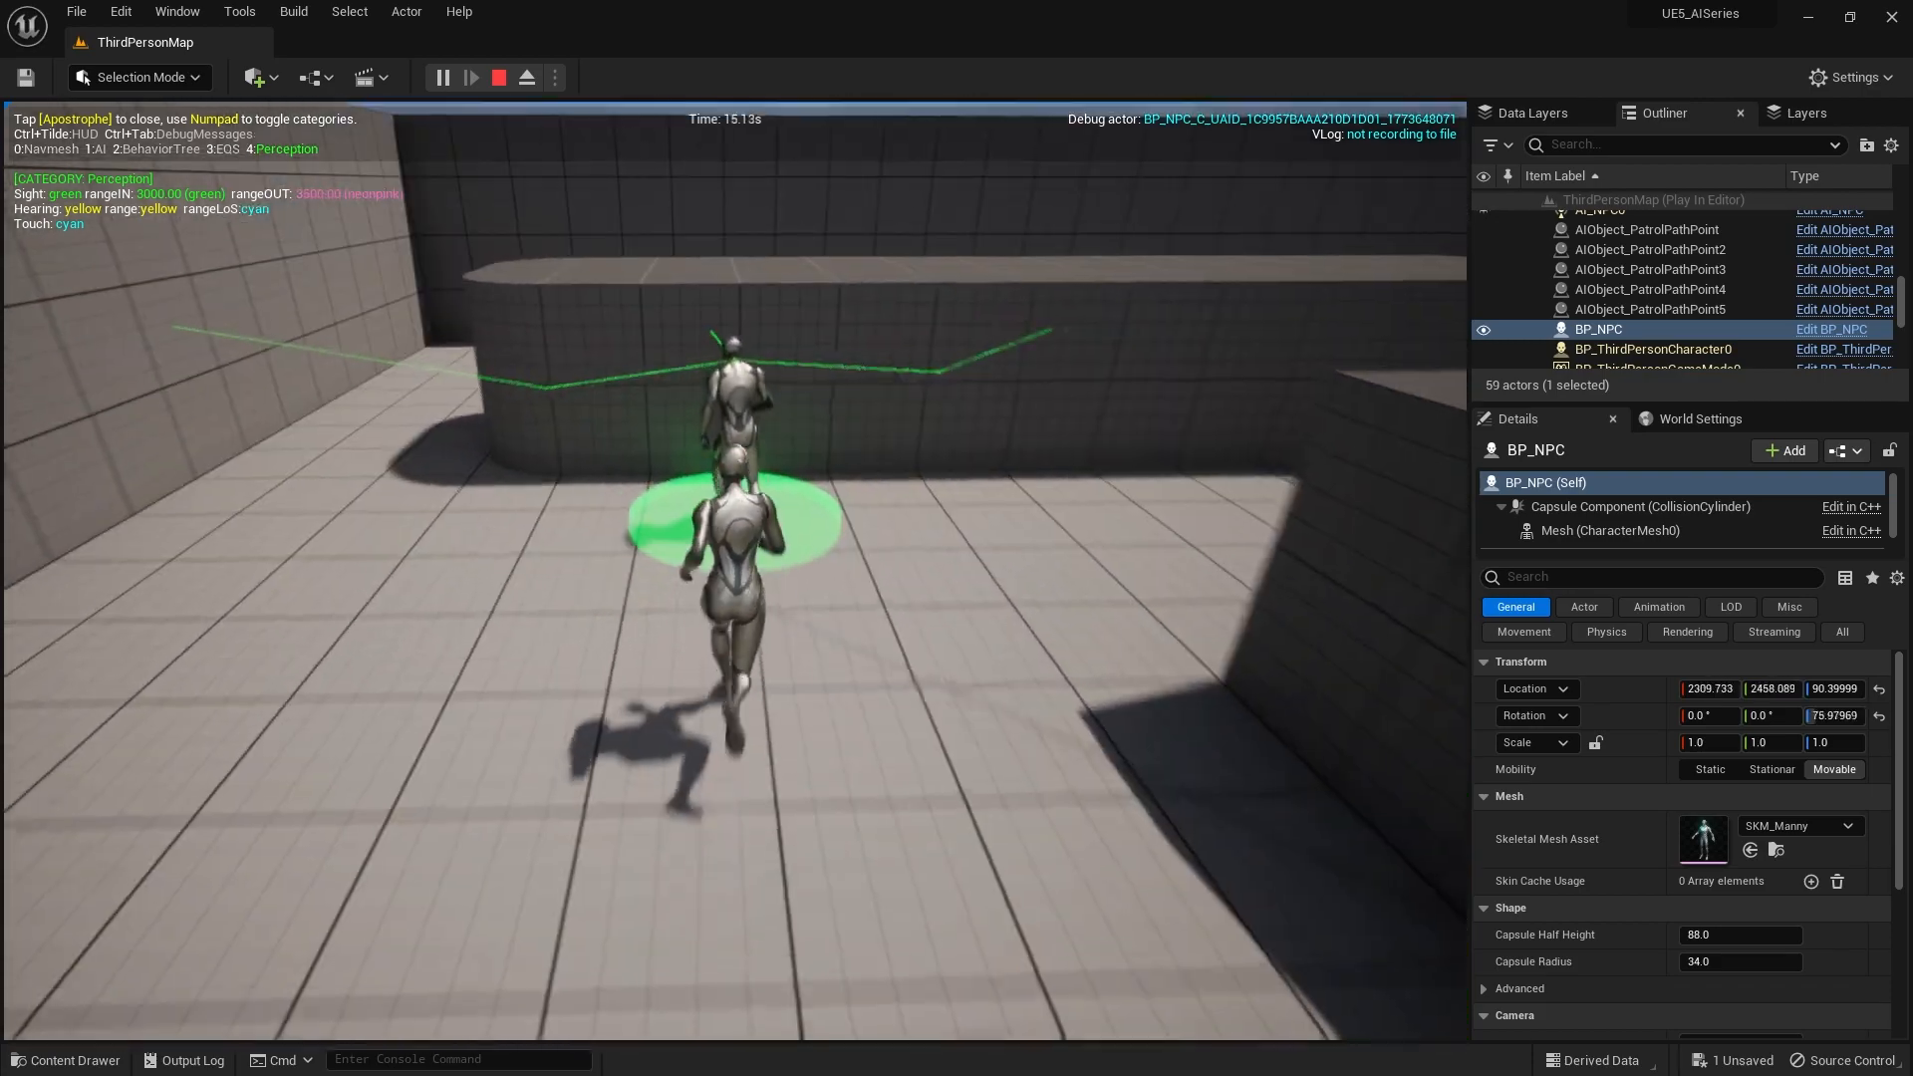
key(w)
key(w)
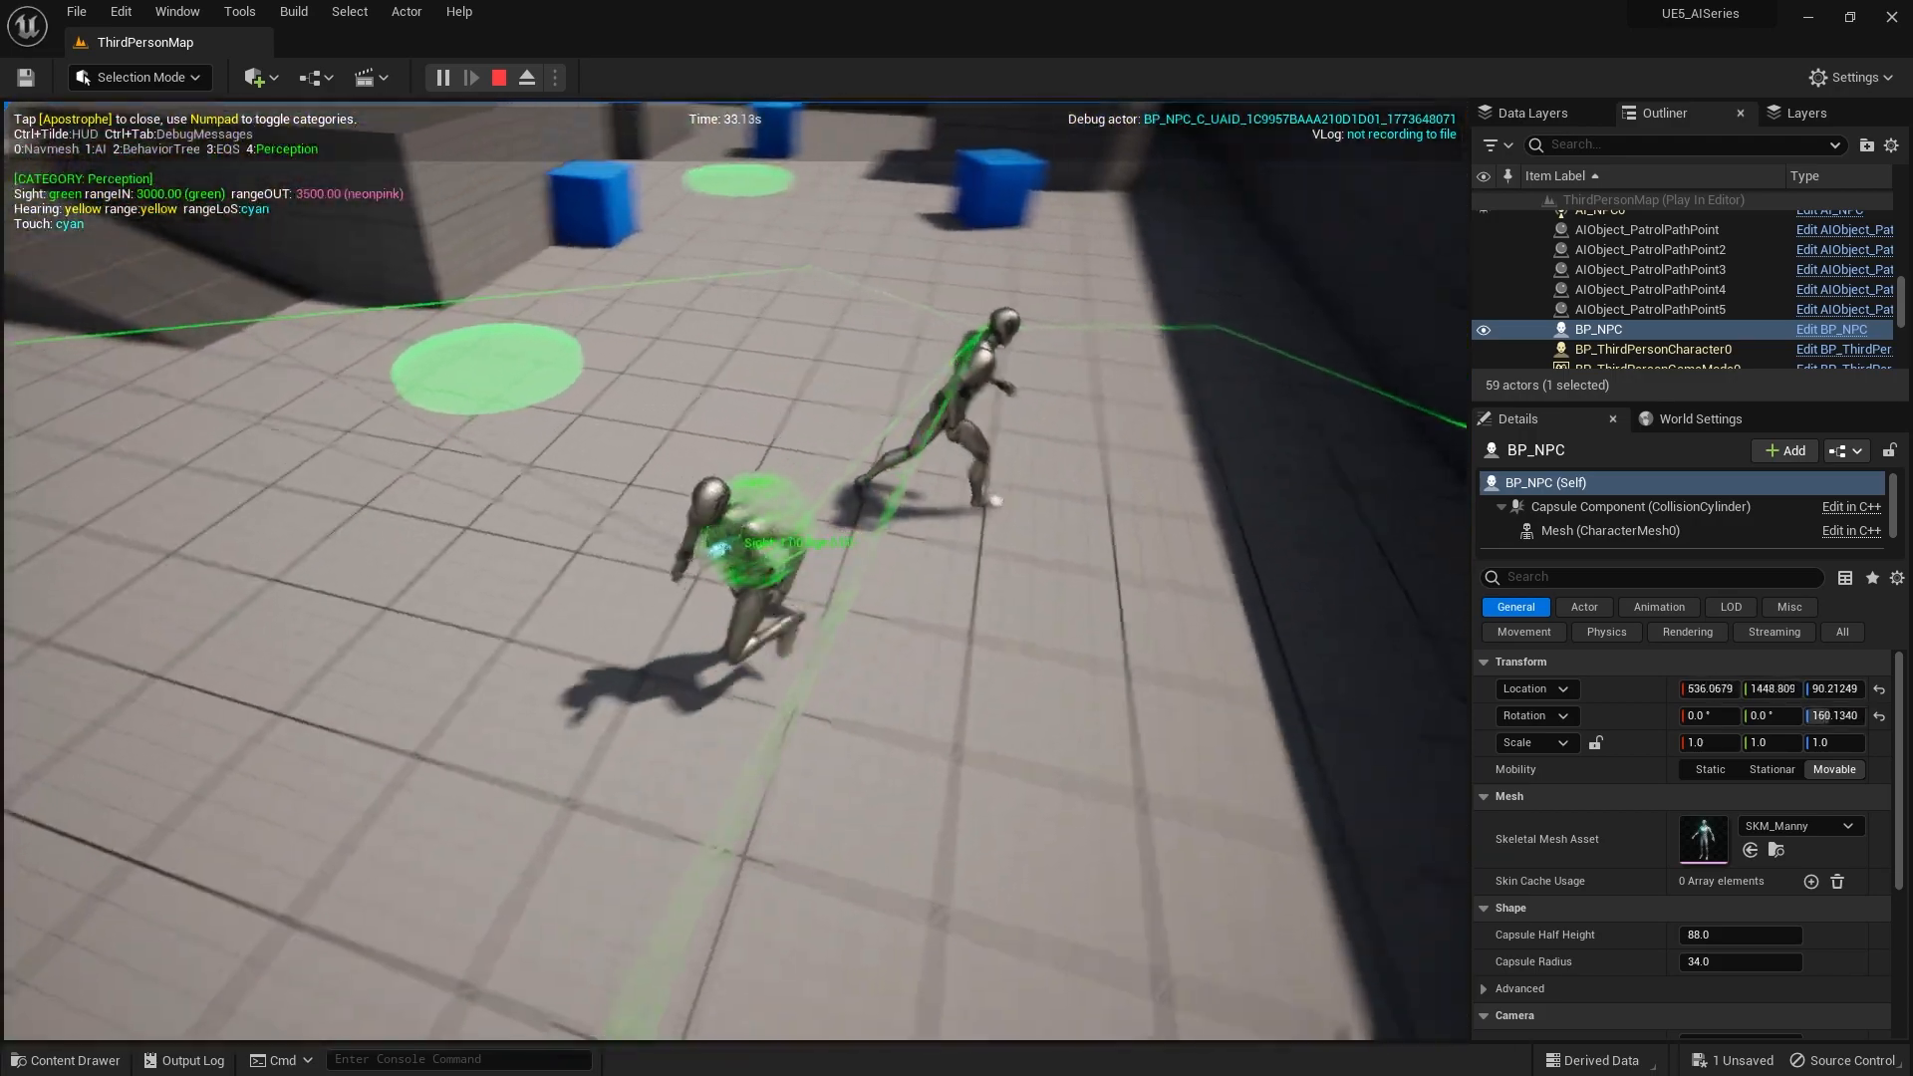
Stop the play session with Escape
key(Escape)
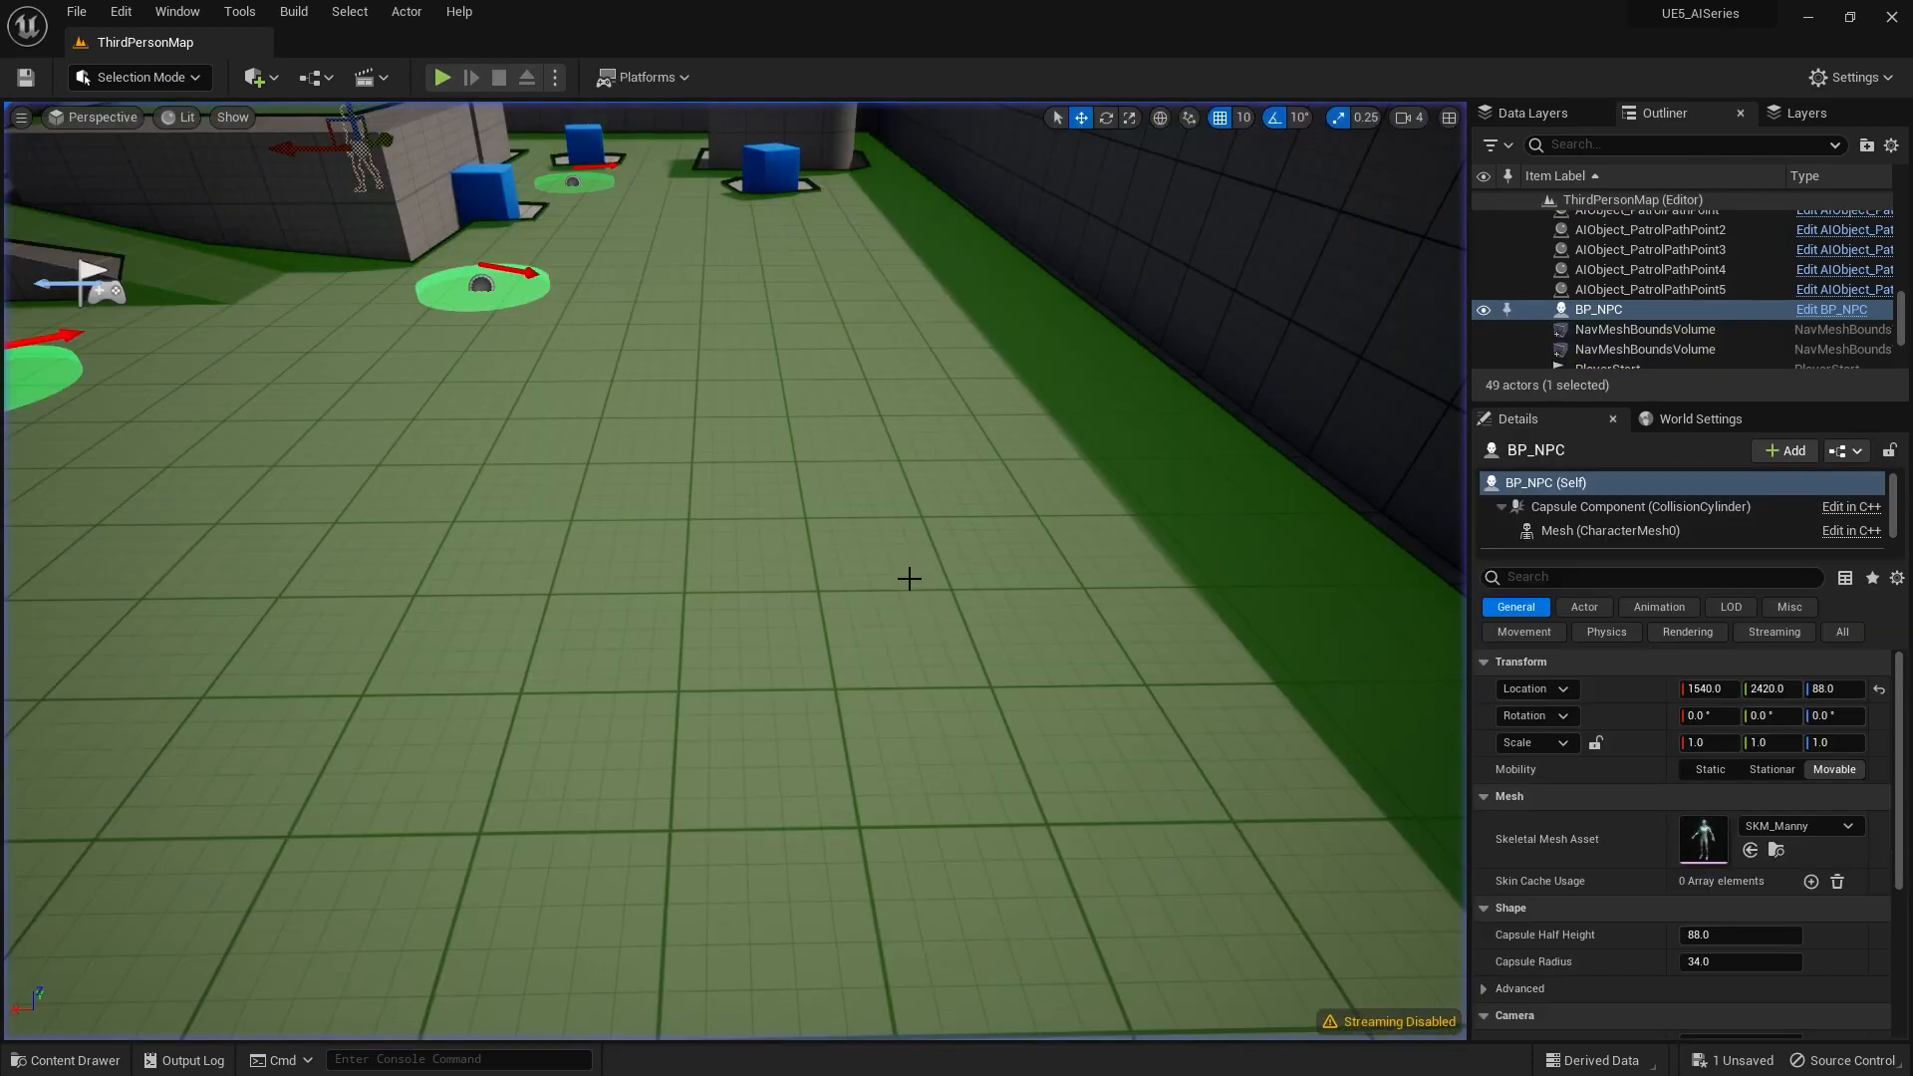